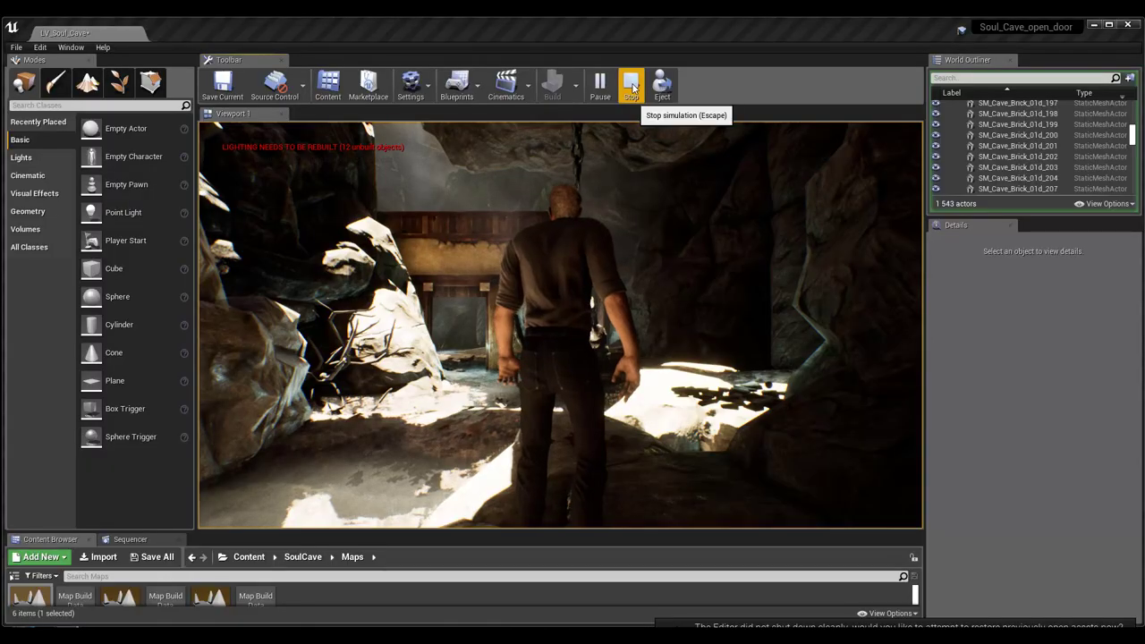
- Restart the play session and walk the character through the wooden doorway into the lava cave
{"action": "left_click", "coordinate": [637, 85]}
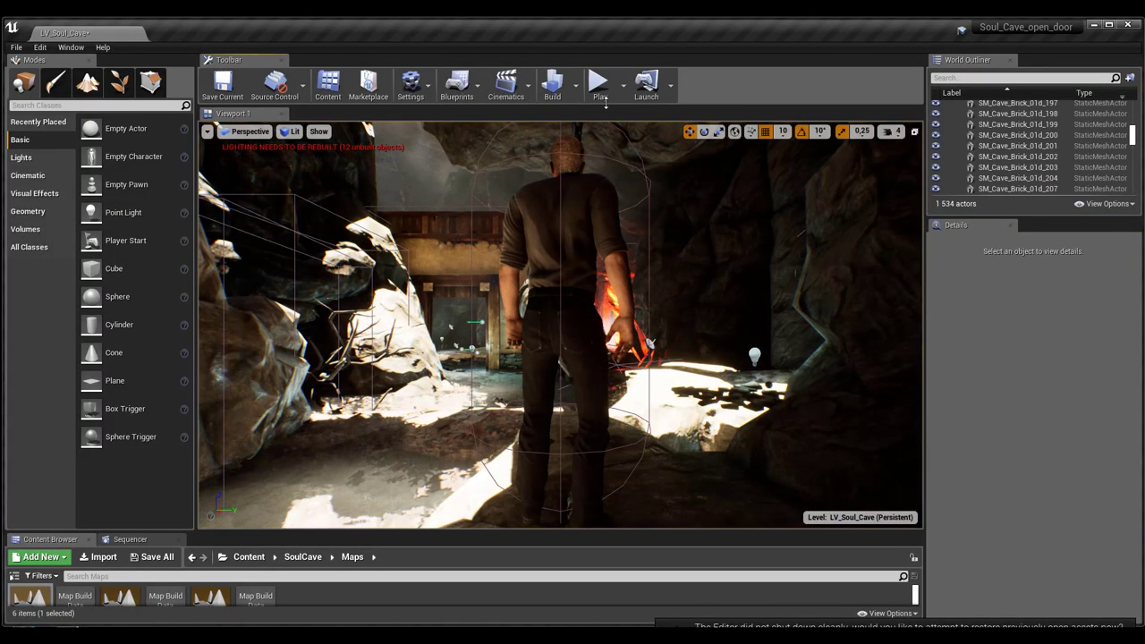
{"action": "key", "text": "alt+p"}
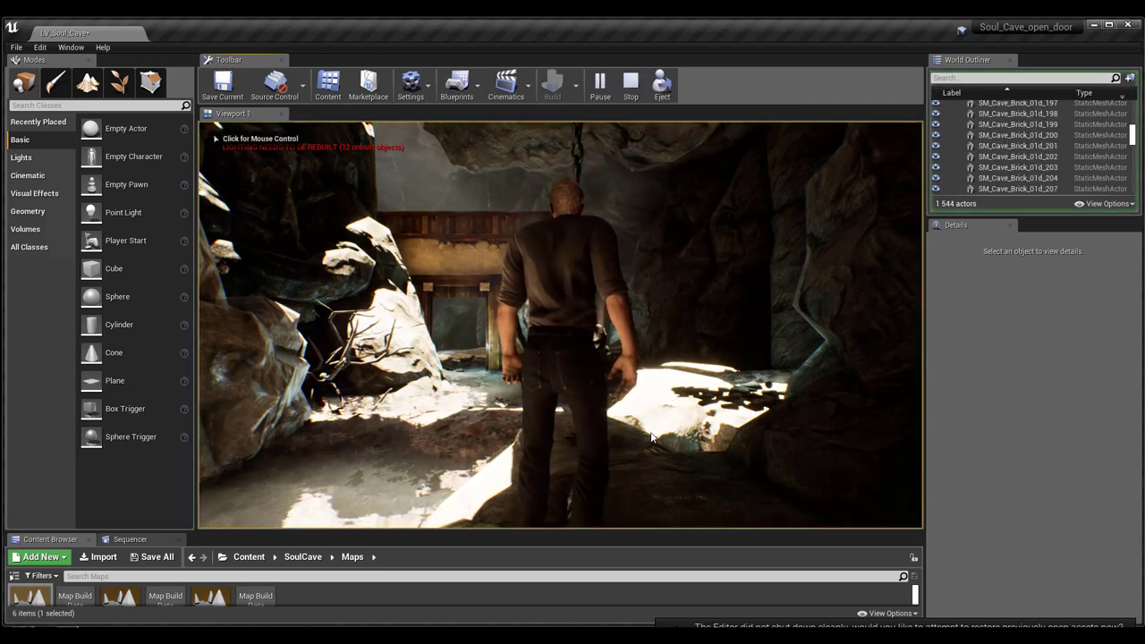
{"action": "key", "text": "w"}
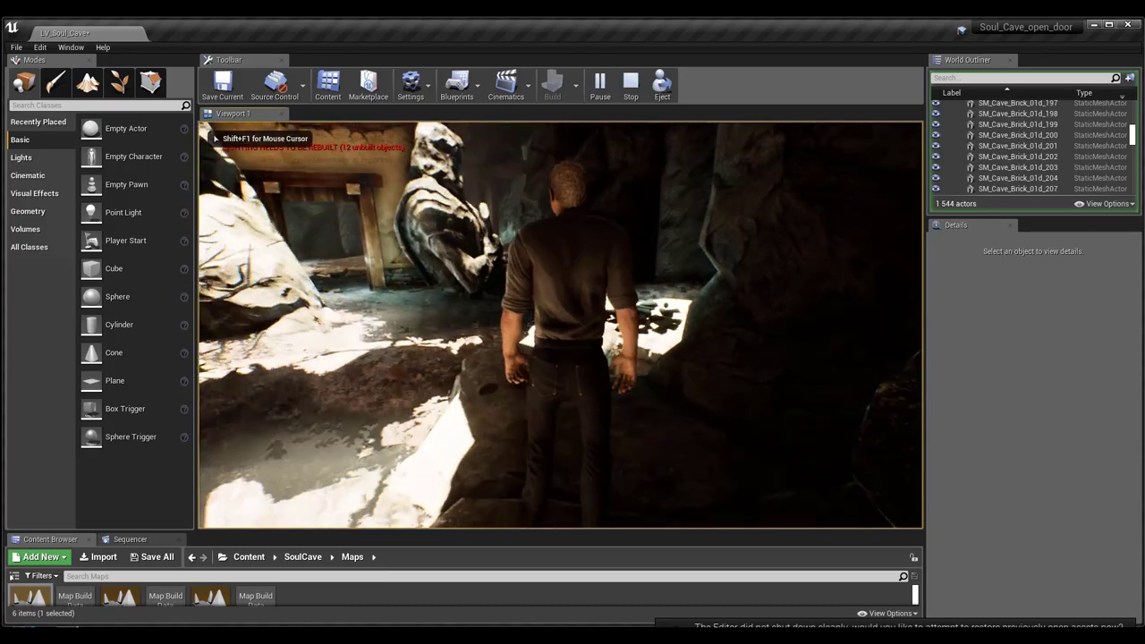
{"action": "key", "text": "w"}
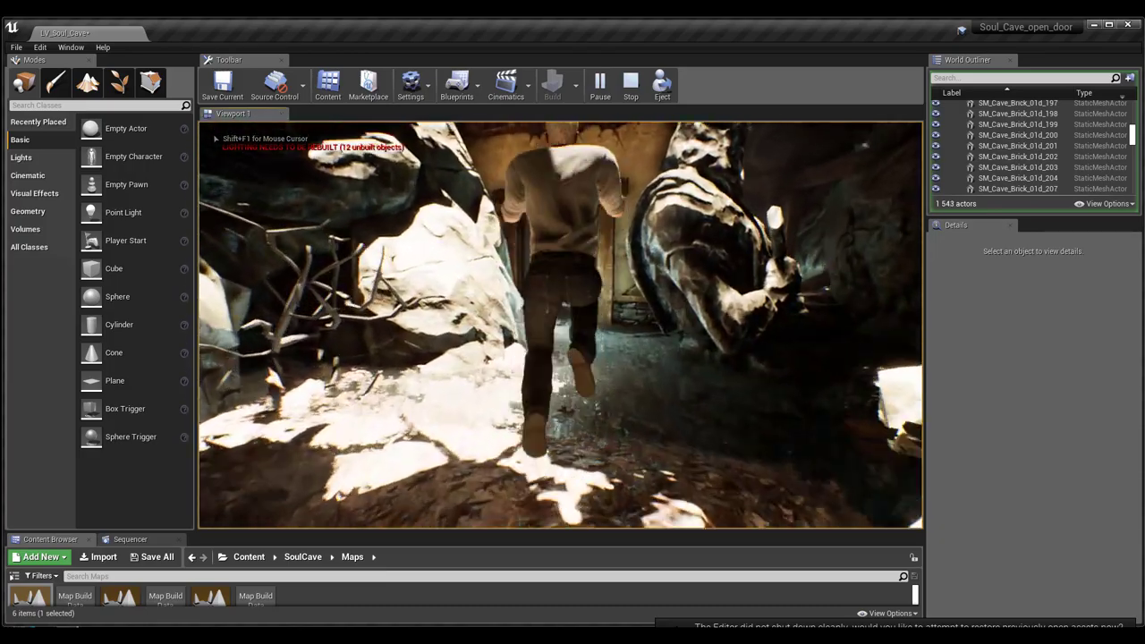
{"action": "key", "text": "w"}
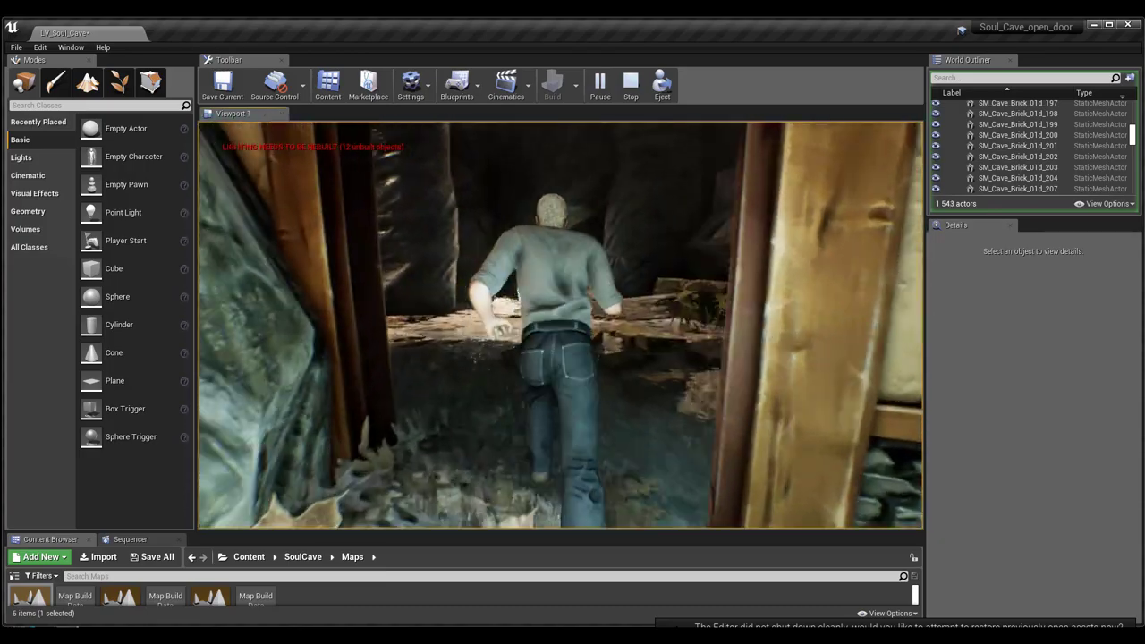
{"action": "key", "text": "w"}
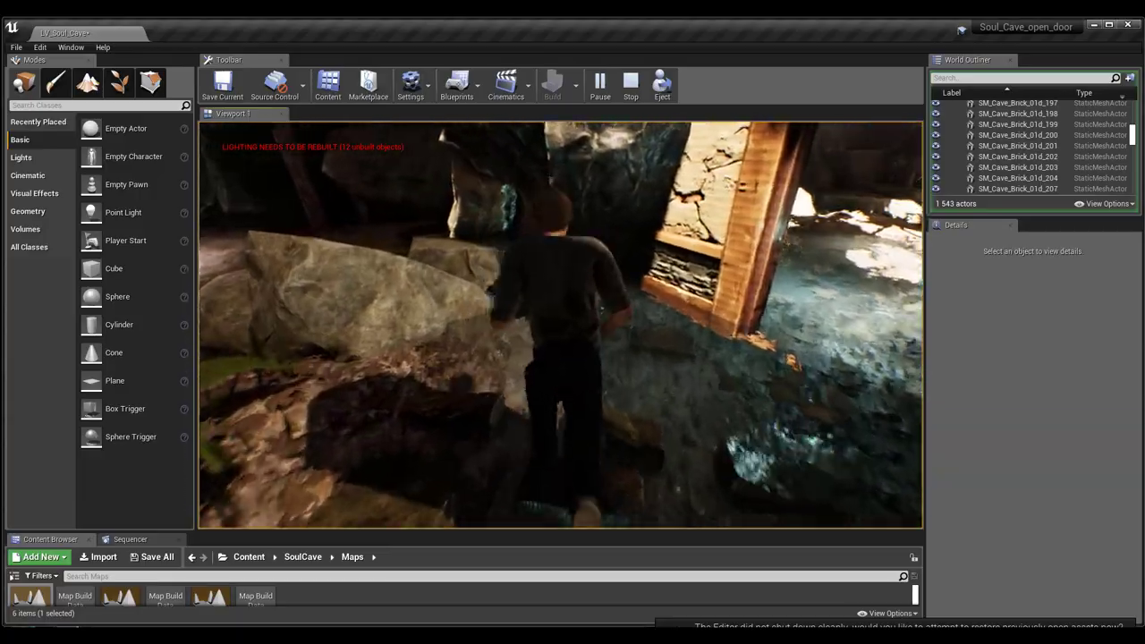
{"action": "key", "text": "w"}
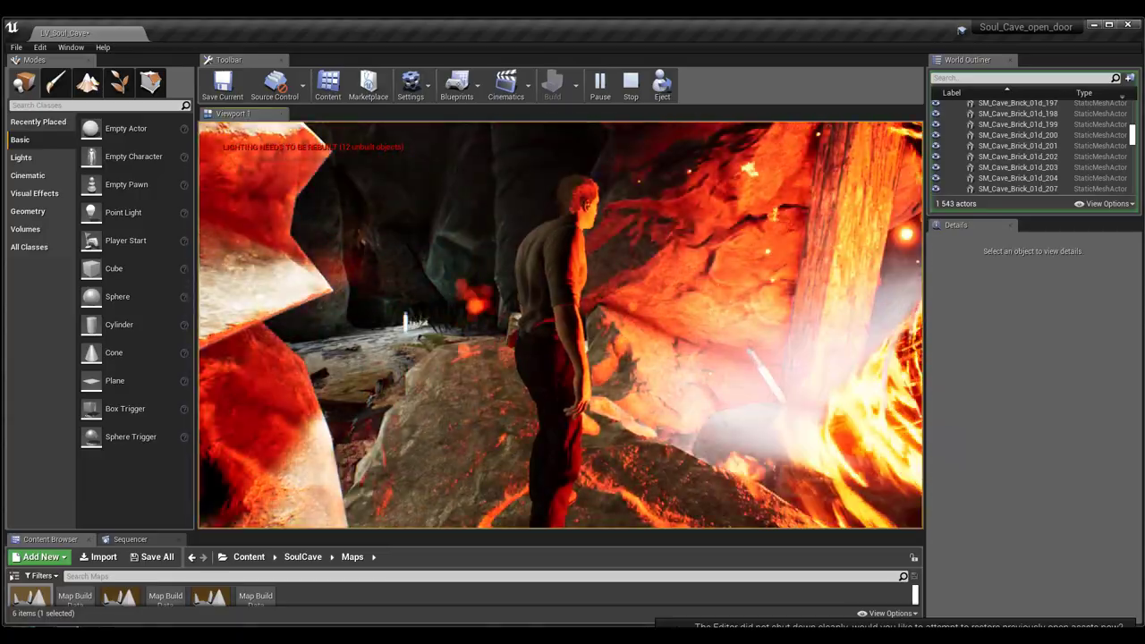
- Walk the character back through the doorway into the cave passage, then stop playing
{"action": "key", "text": "s"}
{"action": "key", "text": "s"}
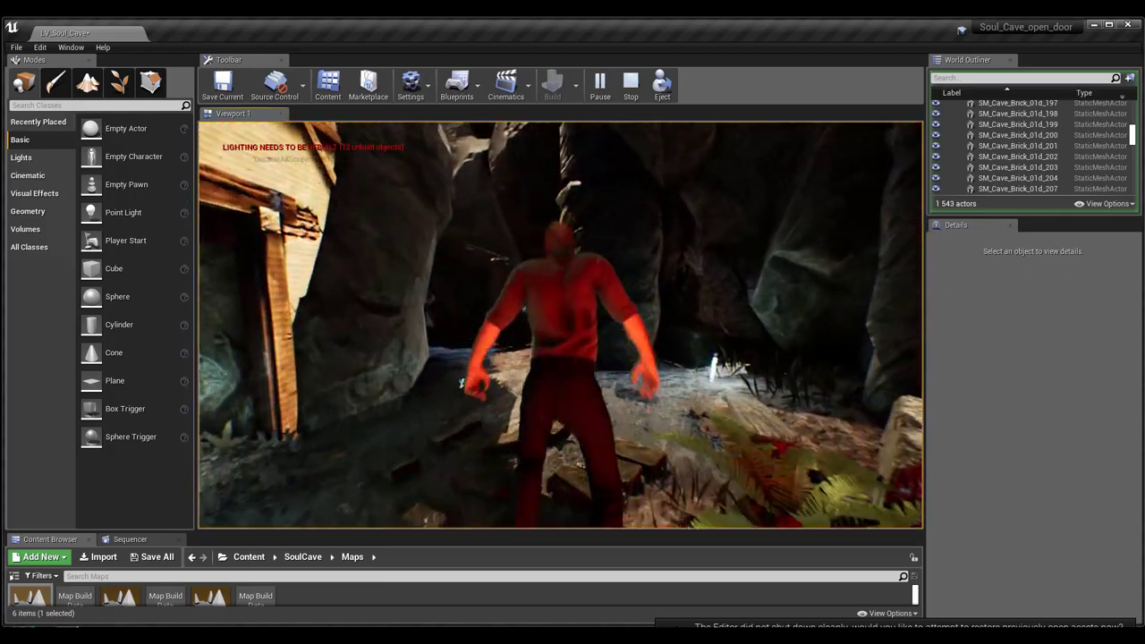
{"action": "key", "text": "w"}
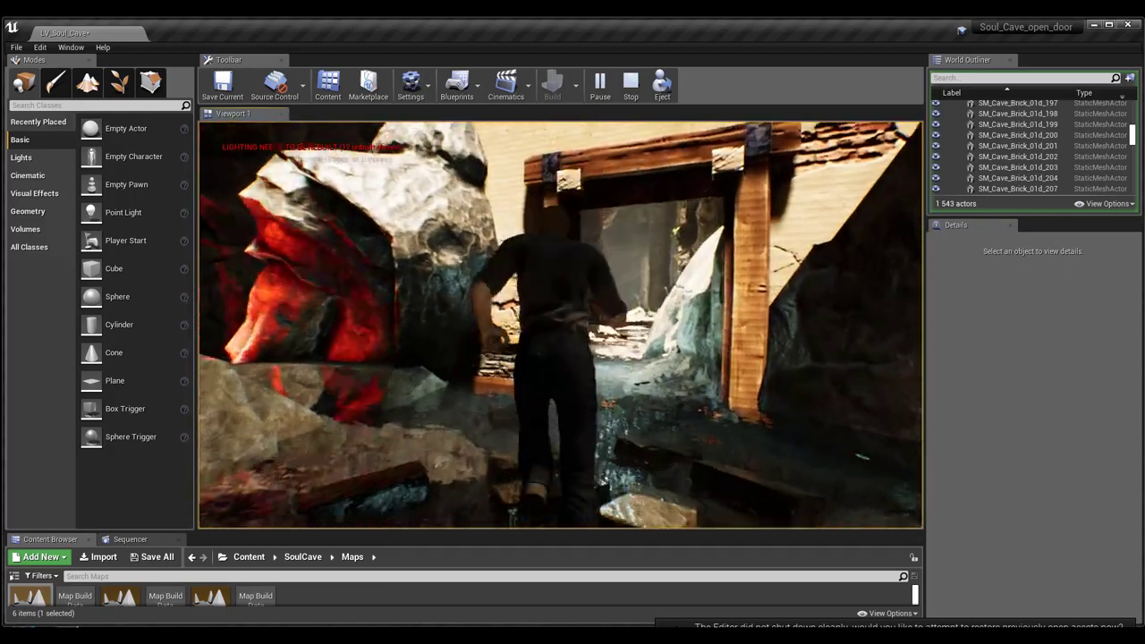
{"action": "key", "text": "w"}
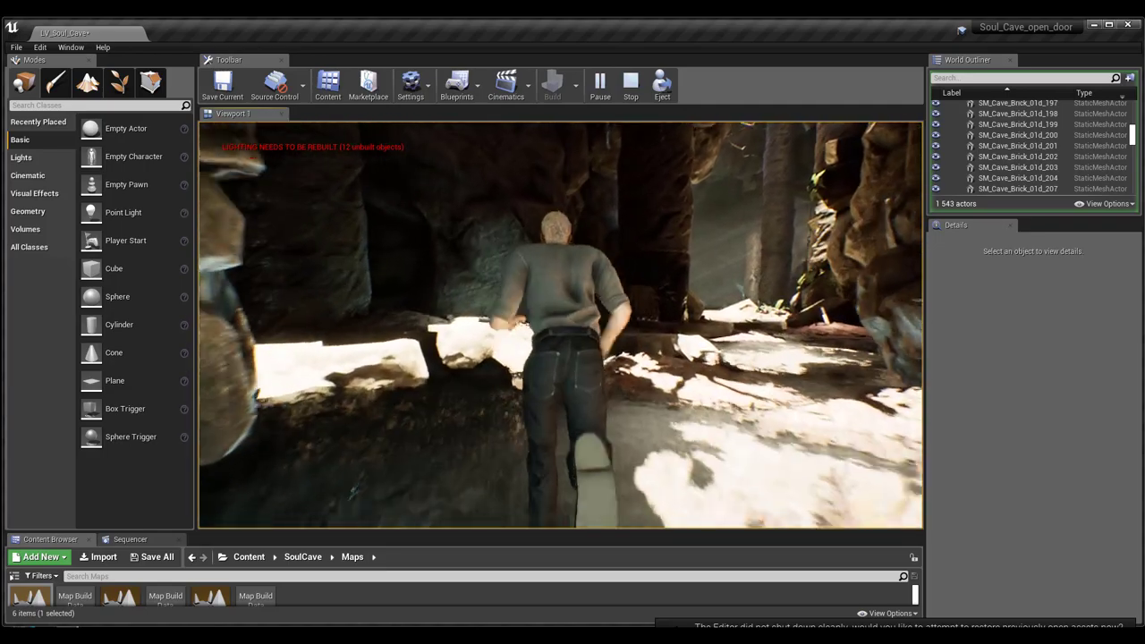
{"action": "key", "text": "w"}
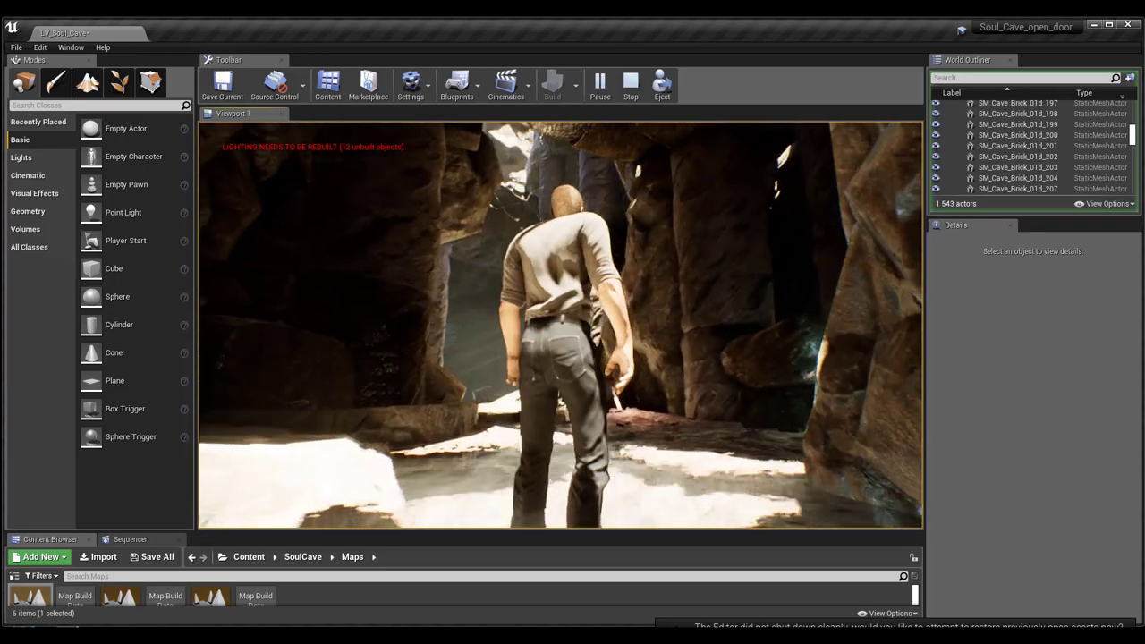
{"action": "key", "text": "Escape"}
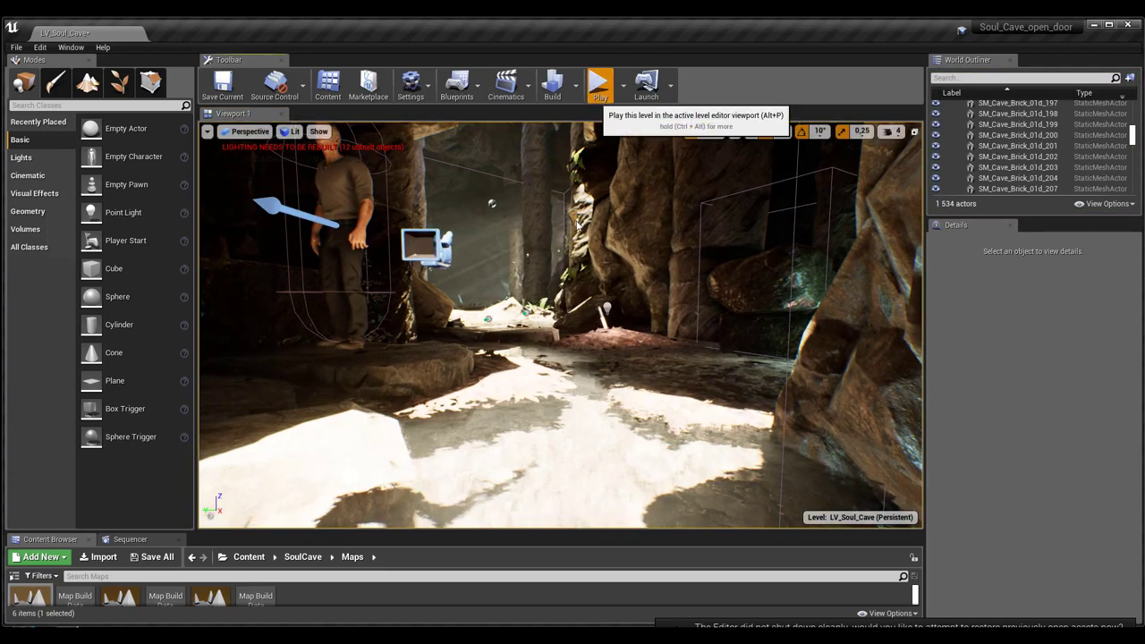
- Start playing, capture the mouse, and walk the character past the large rock toward the lit wooden doorway
{"action": "left_click", "coordinate": [599, 88]}
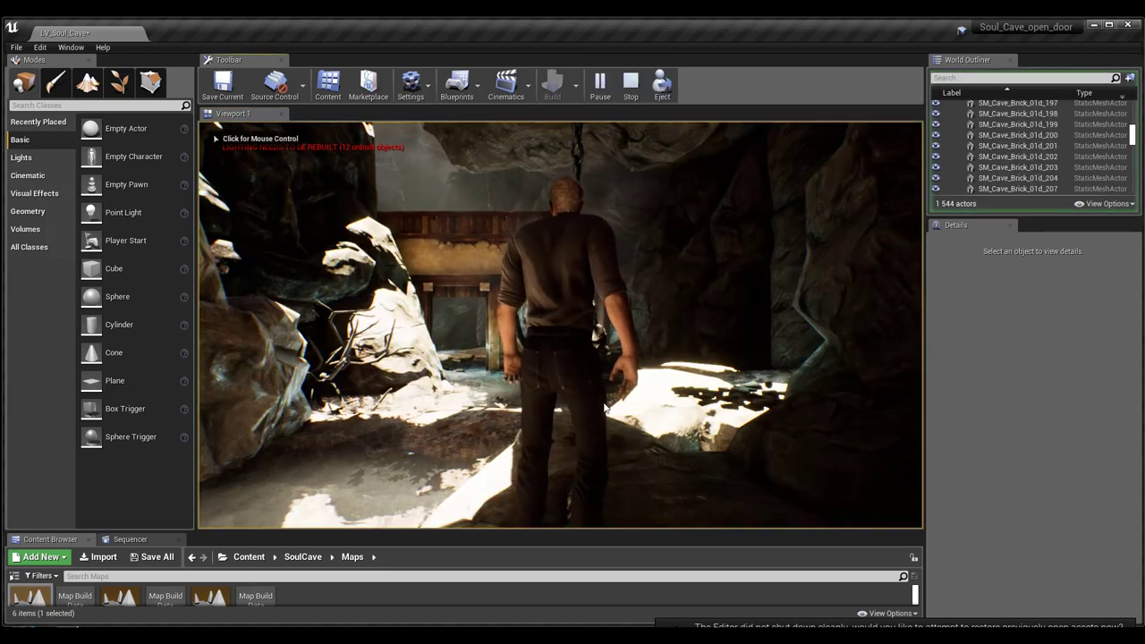
{"action": "left_click", "coordinate": [621, 434]}
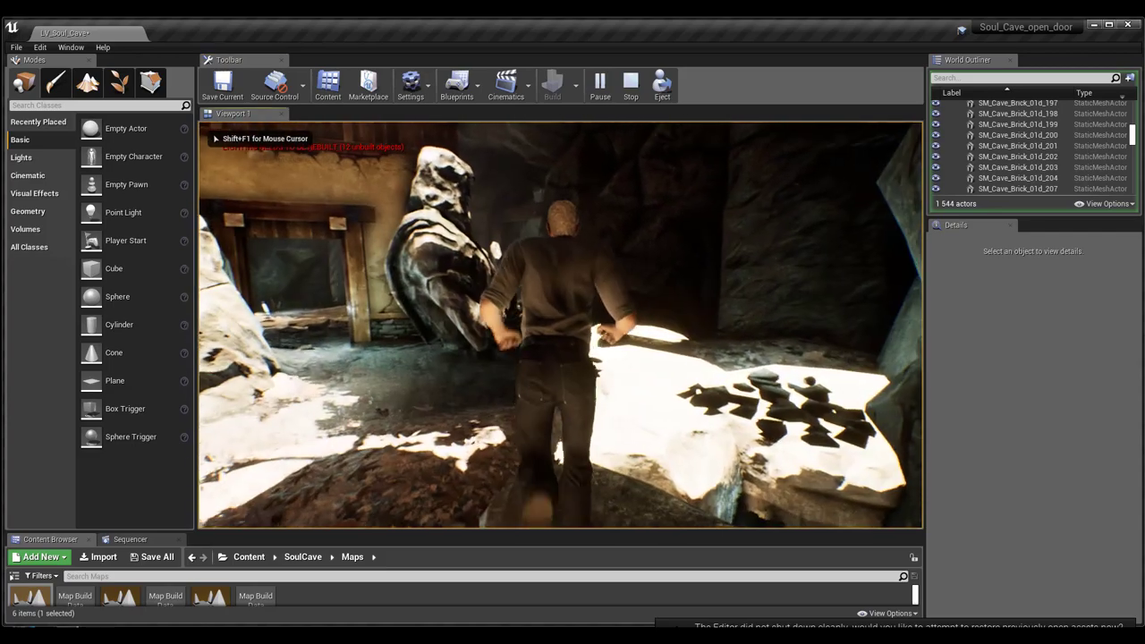
{"action": "key", "text": "w"}
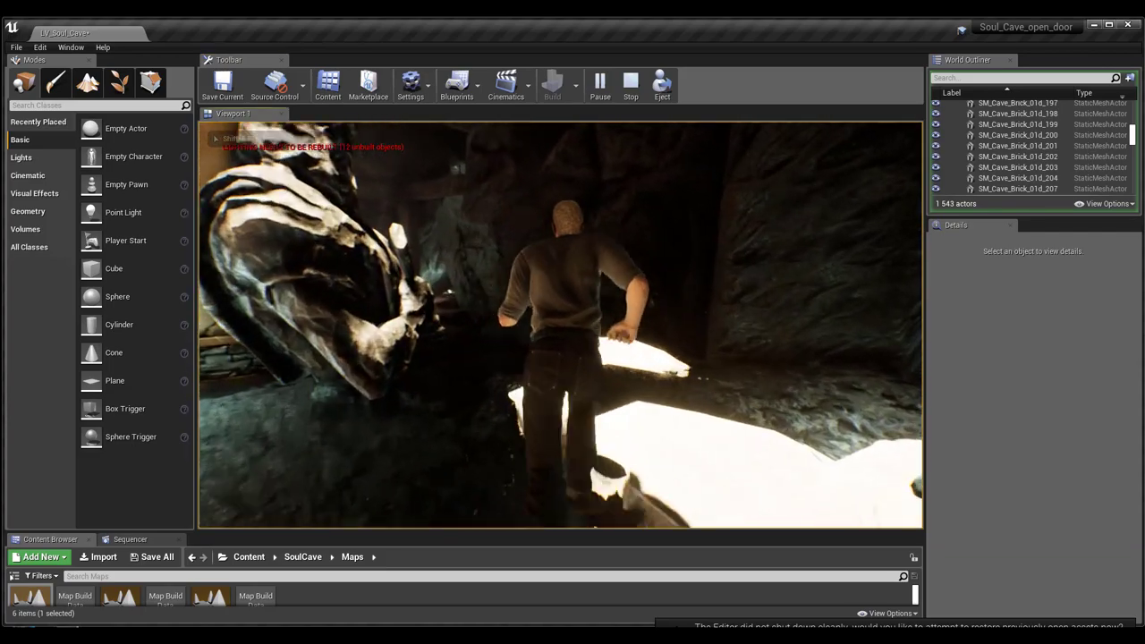
{"action": "key", "text": "w"}
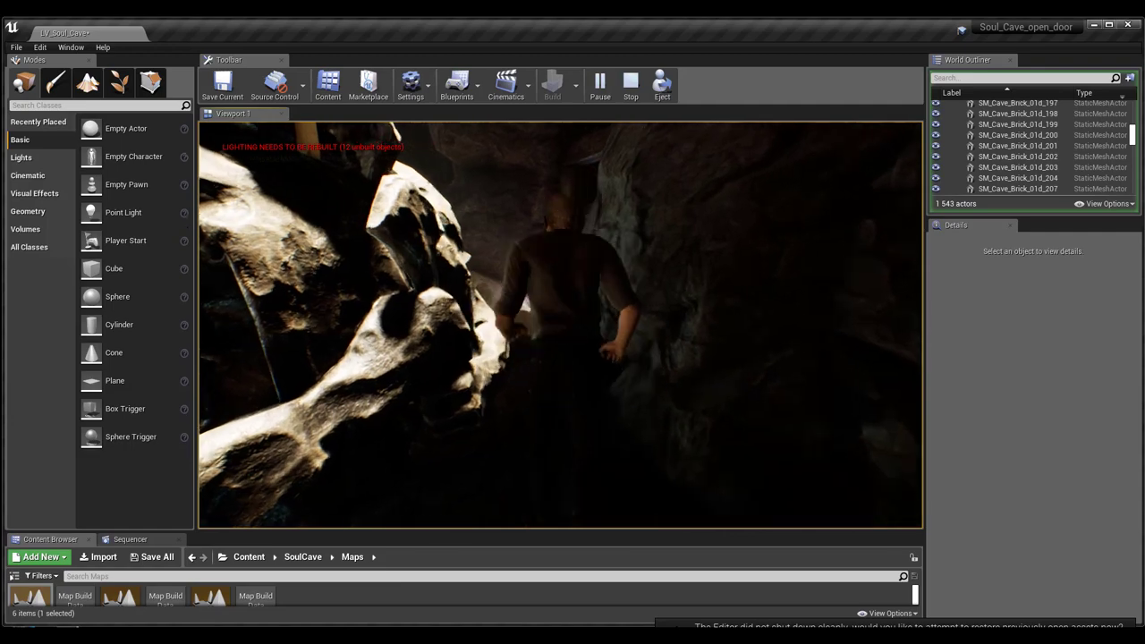
{"action": "key", "text": "w"}
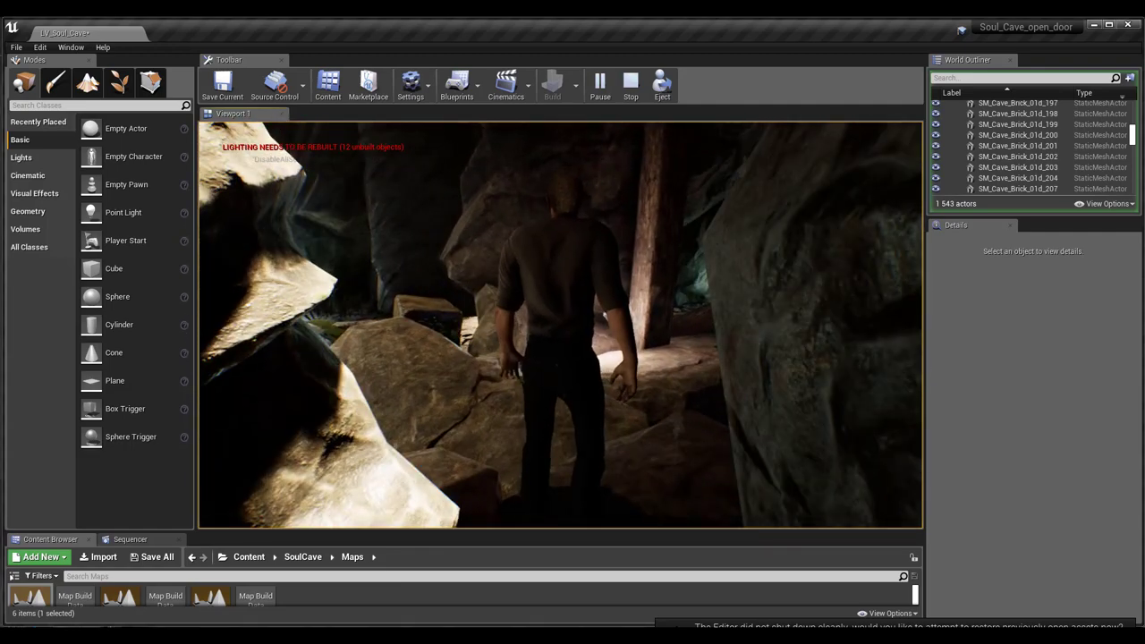
{"action": "key", "text": "w"}
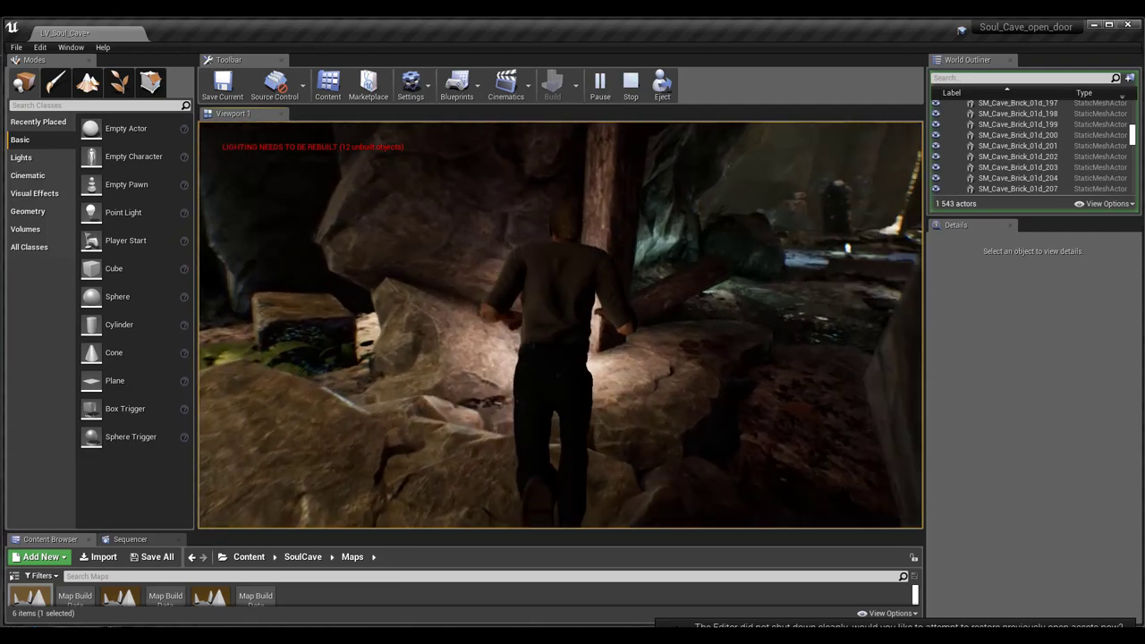
{"action": "key", "text": "w"}
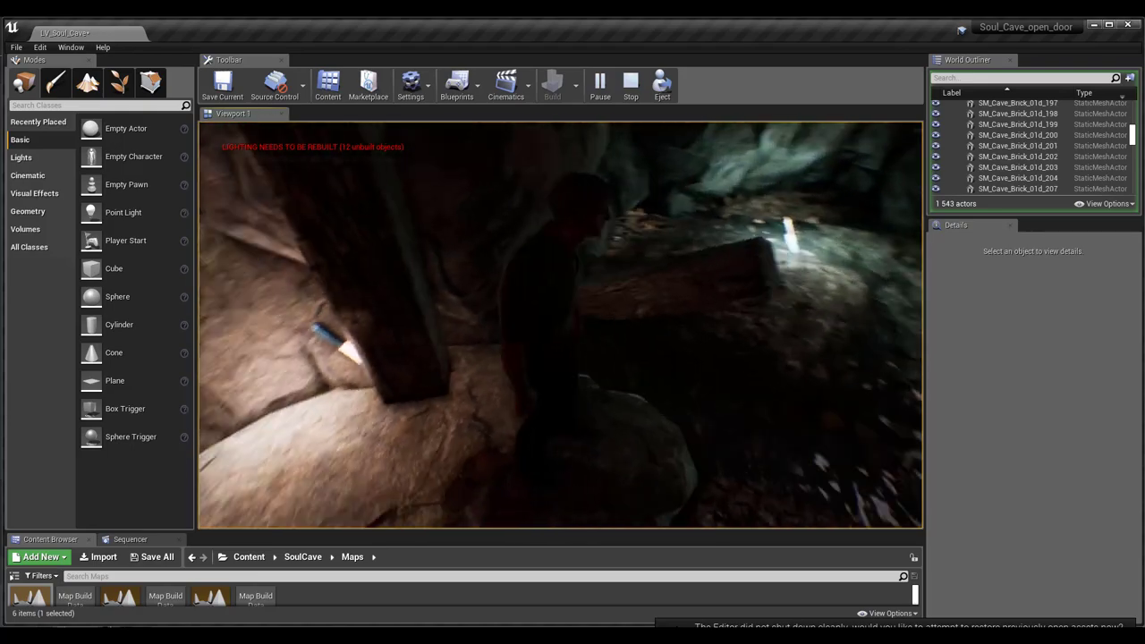
{"action": "key", "text": "w"}
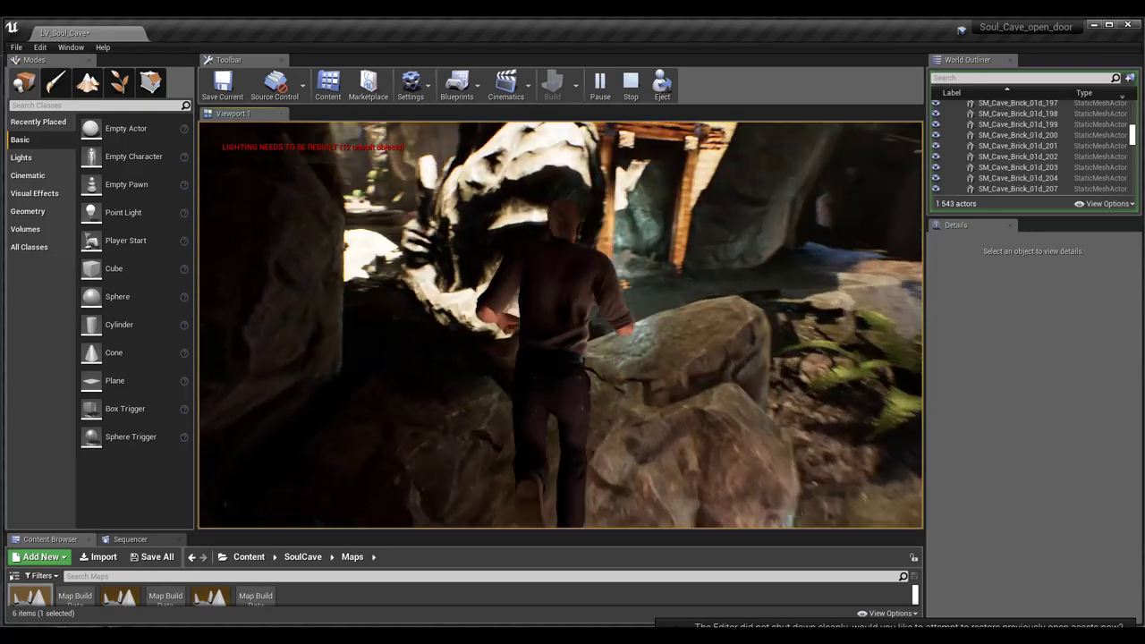
{"action": "key", "text": "w"}
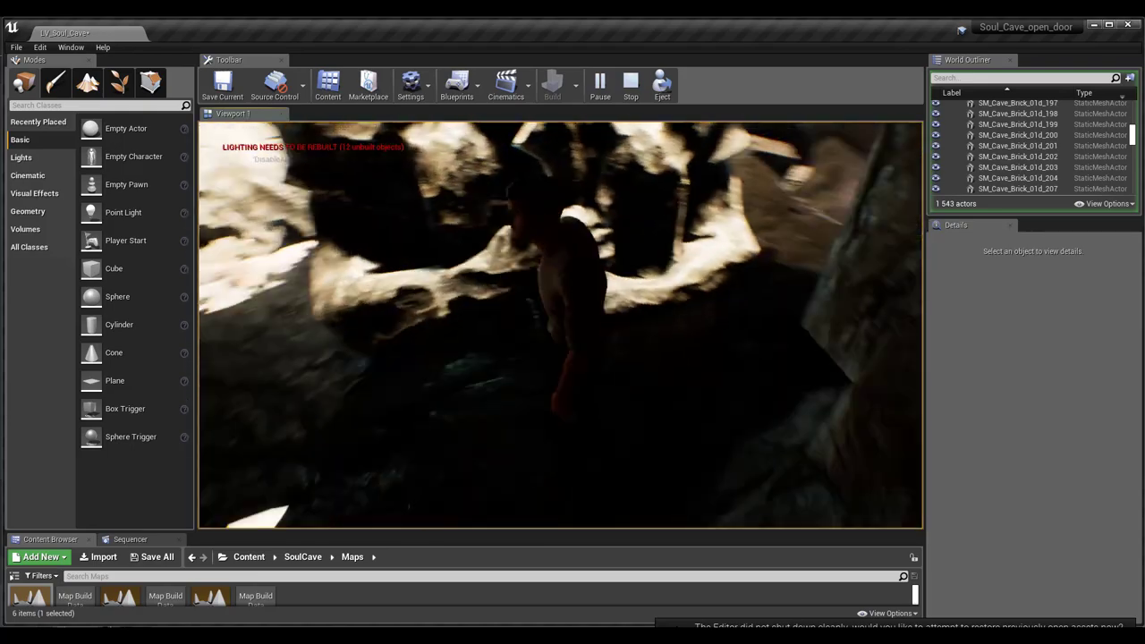
{"action": "key", "text": "w"}
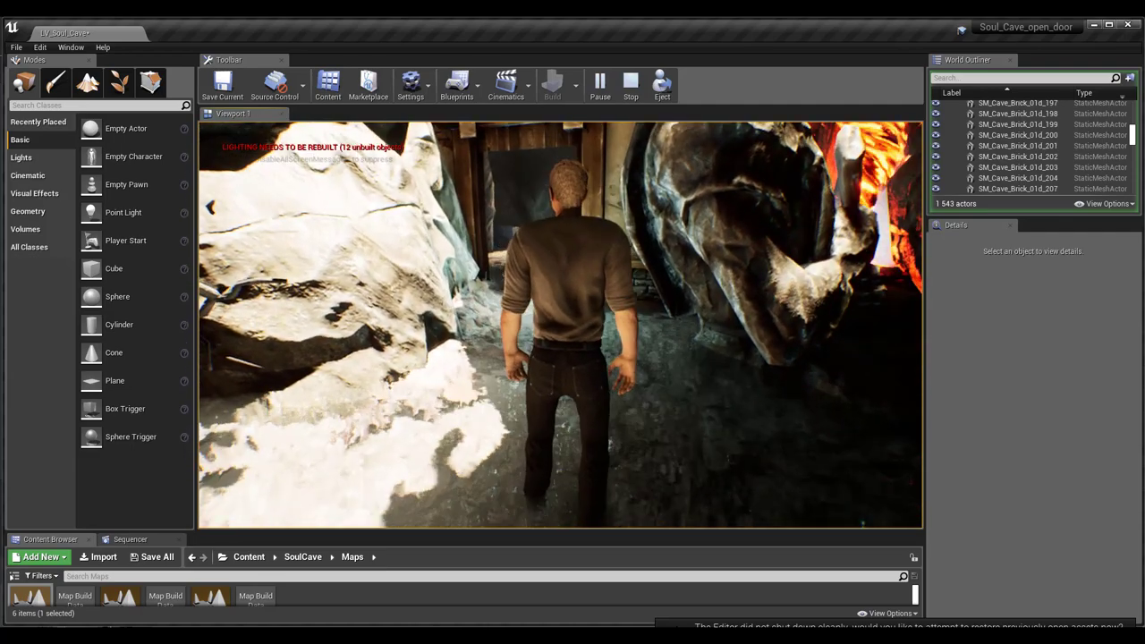
- Stop playing, focus on the doorway's fog sheet, and select the wall_b_door_fb_Blueprint2 door
{"action": "key", "text": "Escape"}
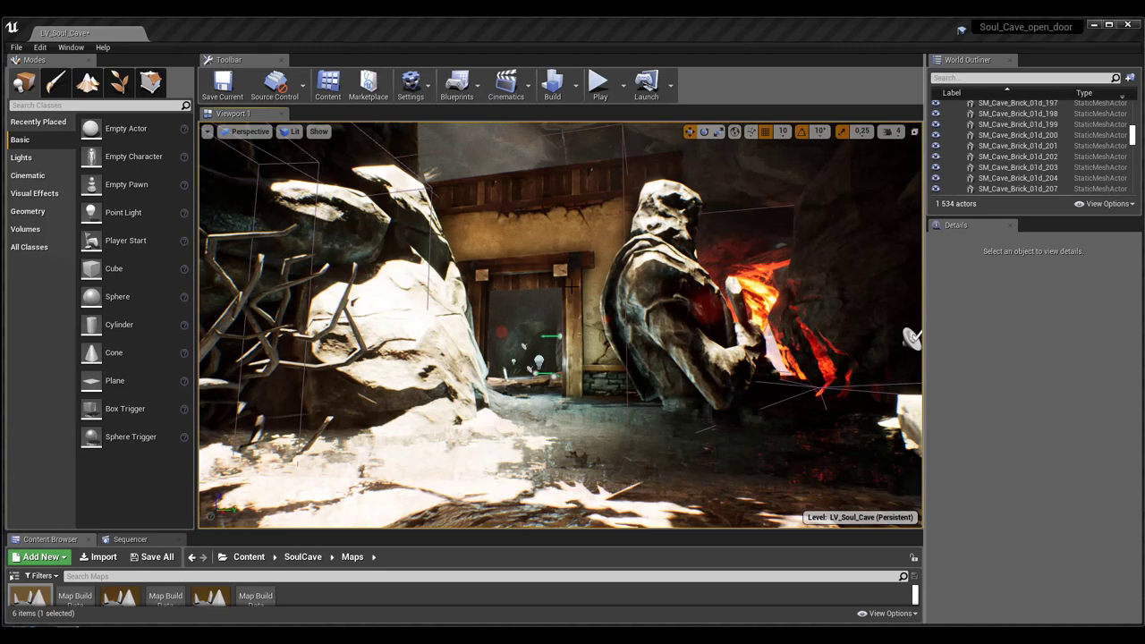
{"action": "left_click", "coordinate": [458, 419]}
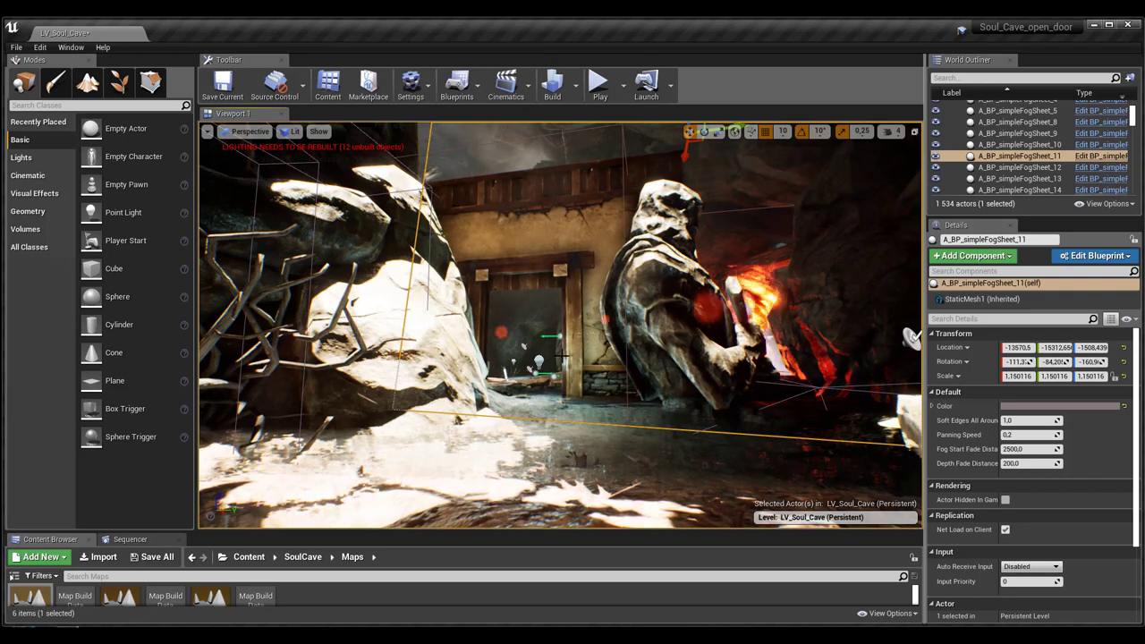
{"action": "key", "text": "f"}
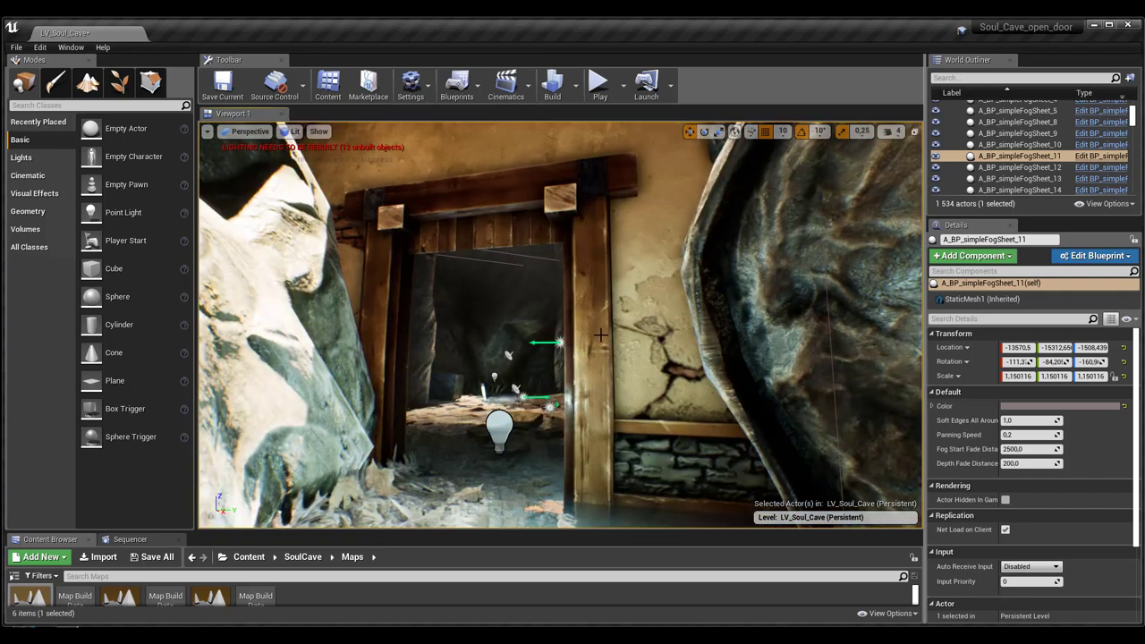
{"action": "left_click", "coordinate": [597, 341]}
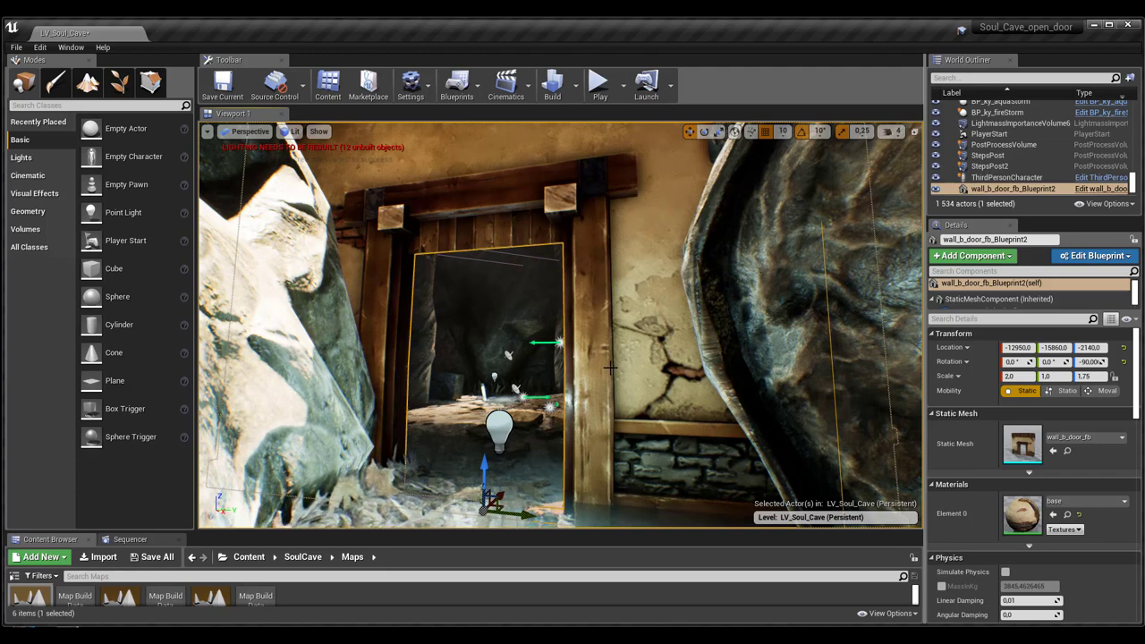
- Orbit around the wall_b_door_fb_Blueprint2 door and burning fire storm, then enlarge the Content Browser
{"action": "scroll", "coordinate": [627, 374], "scroll_direction": "up", "scroll_amount": 3}
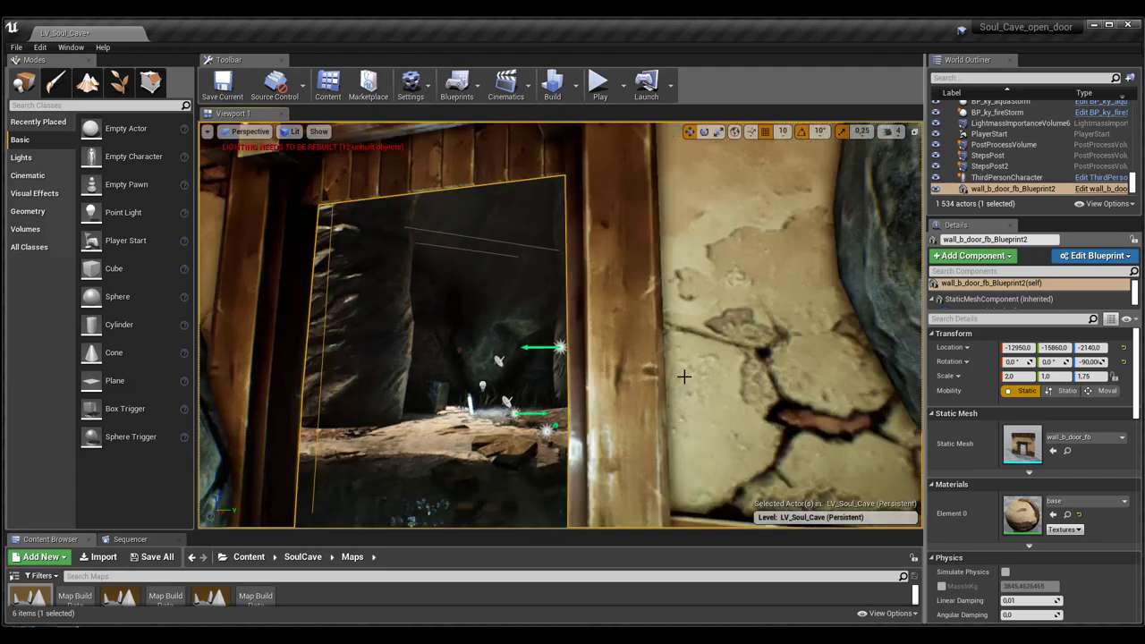
{"action": "scroll", "coordinate": [682, 375], "scroll_direction": "up", "scroll_amount": 3}
{"action": "right_click_drag", "start_coordinate": [683, 376], "coordinate": [805, 376]}
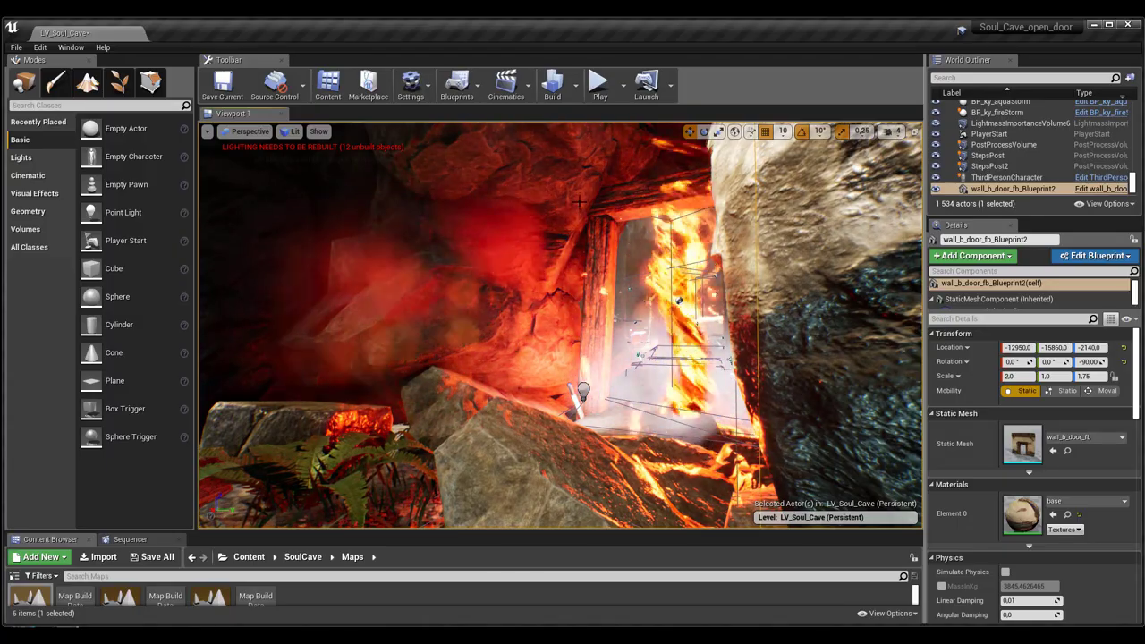
{"action": "key", "text": "f"}
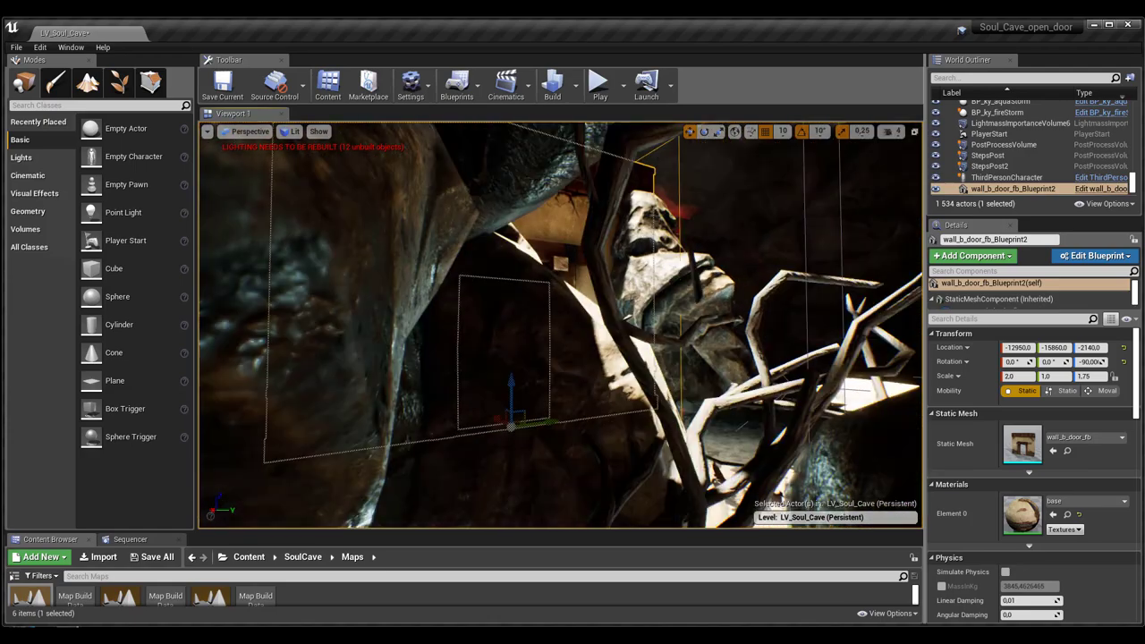
{"action": "left_click_drag", "start_coordinate": [642, 353], "coordinate": [626, 349], "text": "alt"}
{"action": "right_click_drag", "start_coordinate": [560, 324], "coordinate": [536, 324]}
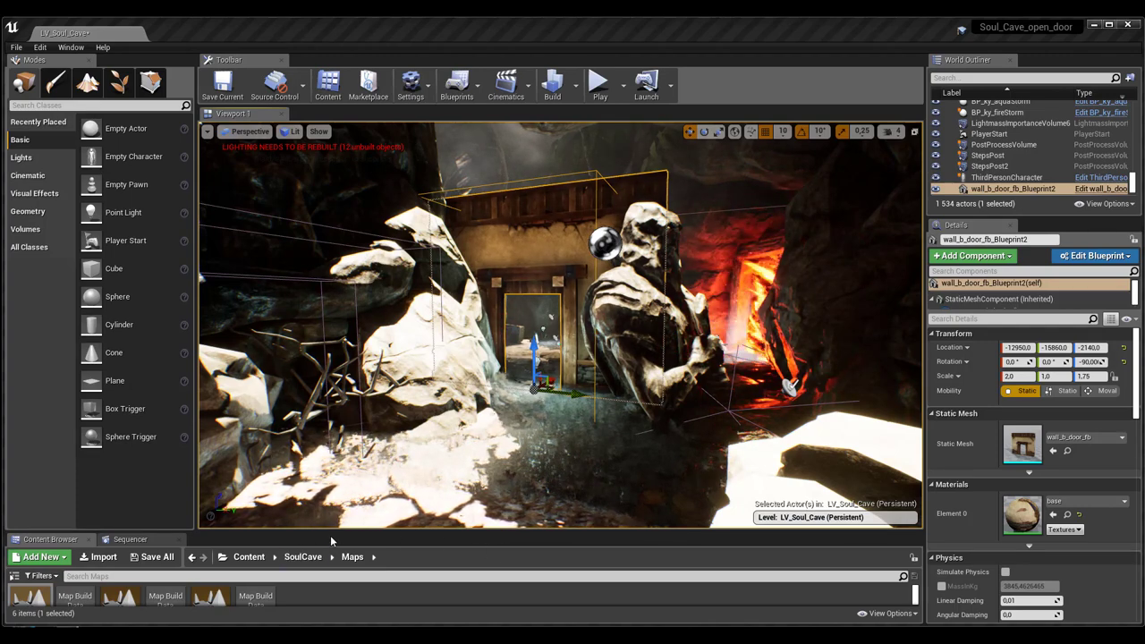
{"action": "left_click_drag", "start_coordinate": [331, 535], "coordinate": [325, 435]}
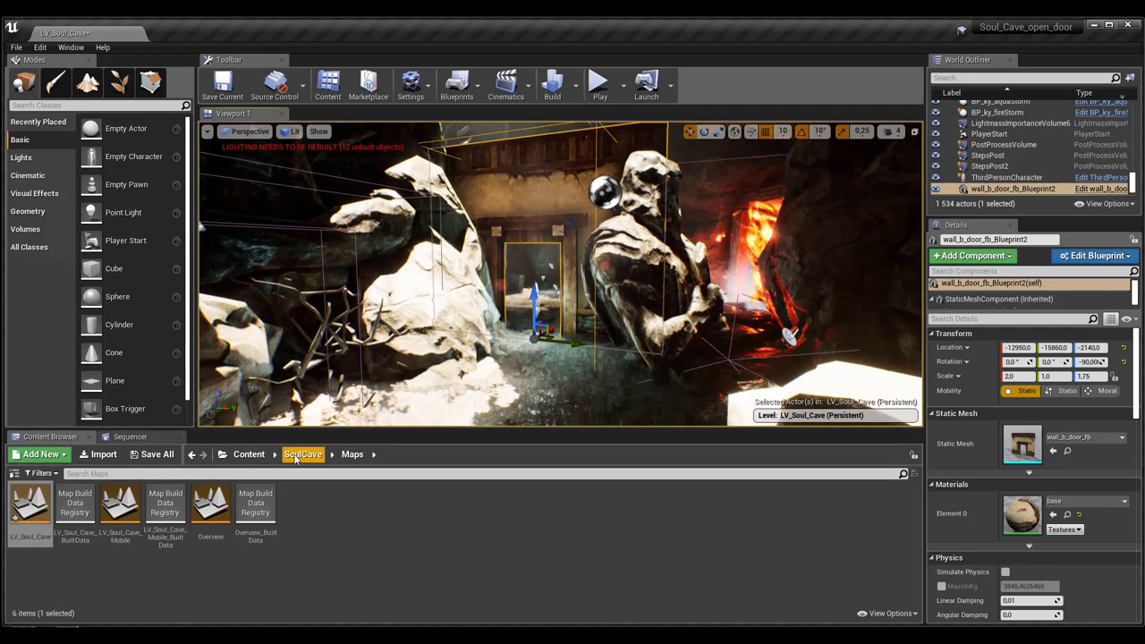
- Navigate Content > fantasyInterior > meshes > Structure and select the wall_b_door_fb mesh
{"action": "left_click", "coordinate": [249, 454]}
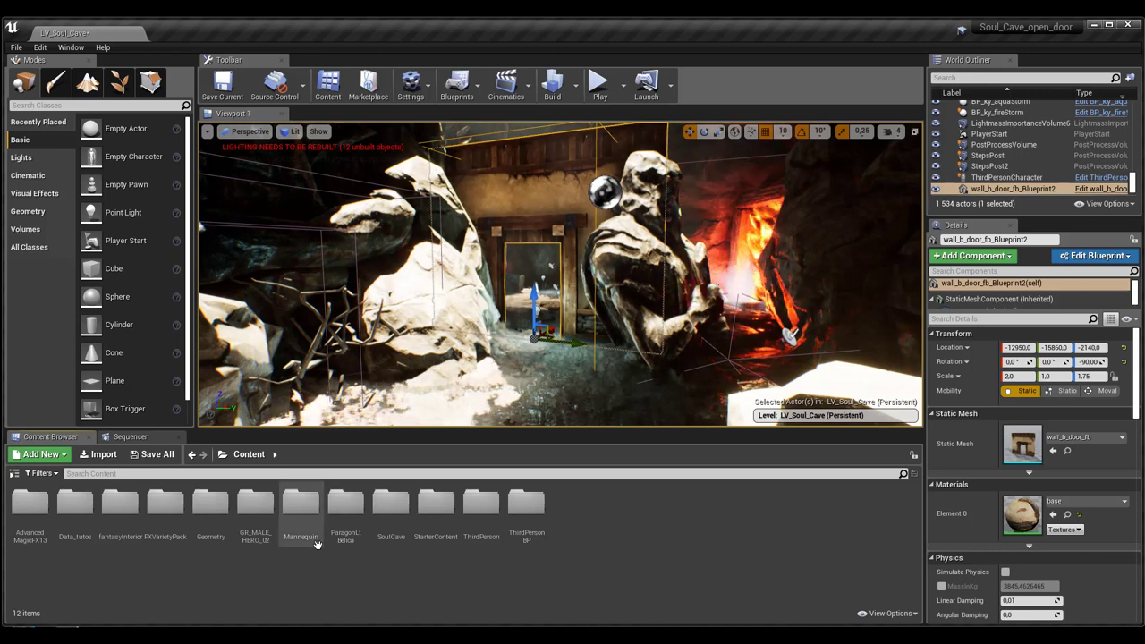
{"action": "double_click", "coordinate": [118, 512]}
{"action": "double_click", "coordinate": [119, 512]}
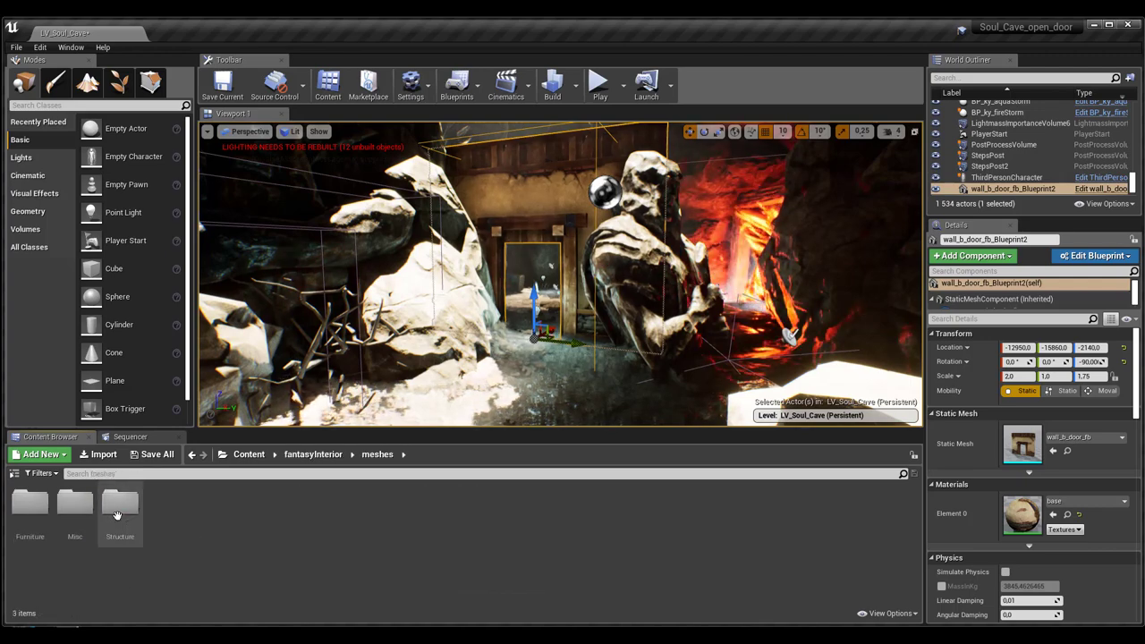
{"action": "double_click", "coordinate": [122, 514]}
{"action": "left_click", "coordinate": [211, 577]}
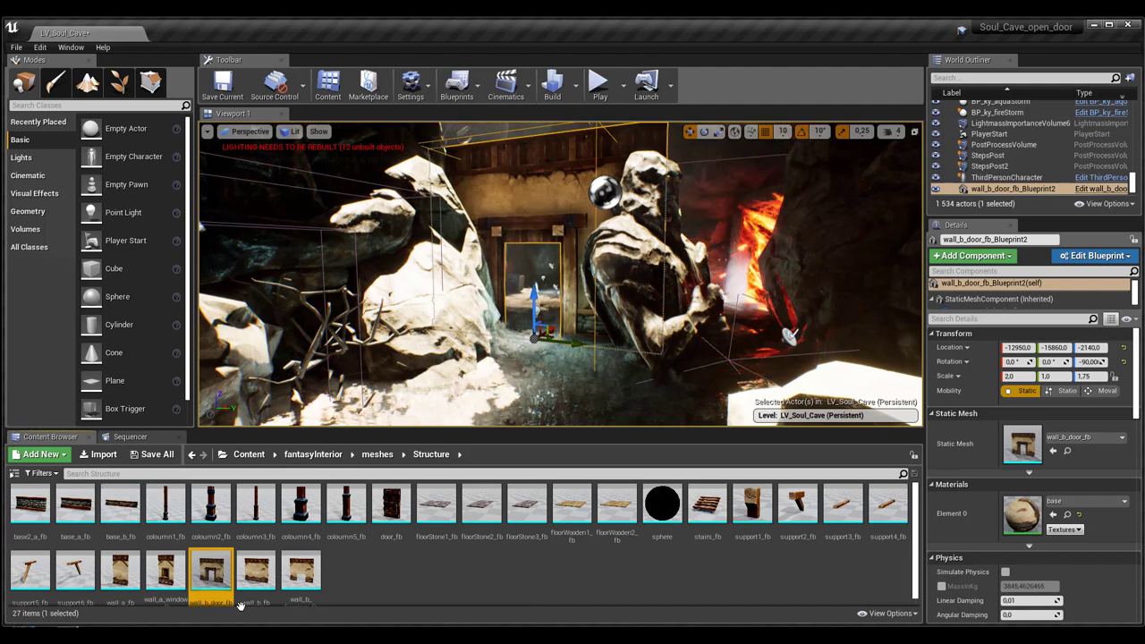
- Create a Blueprint named BP2_wall_b_door_fb in Data_tutos from the wall_b_door_fb mesh
{"action": "right_click", "coordinate": [207, 566]}
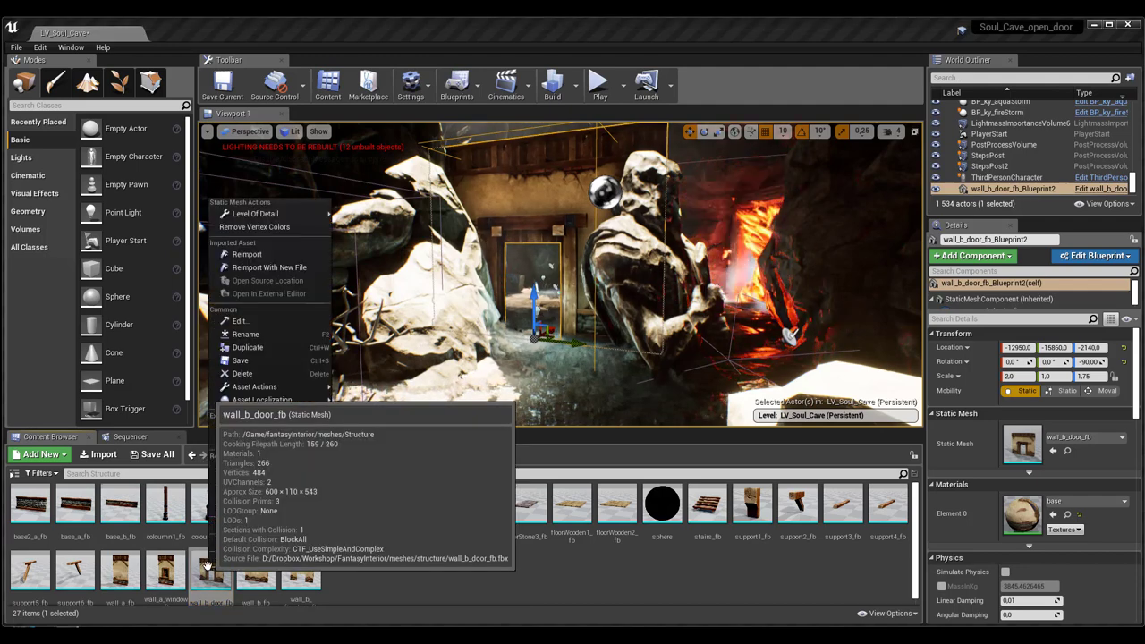
{"action": "mouse_move", "coordinate": [299, 407]}
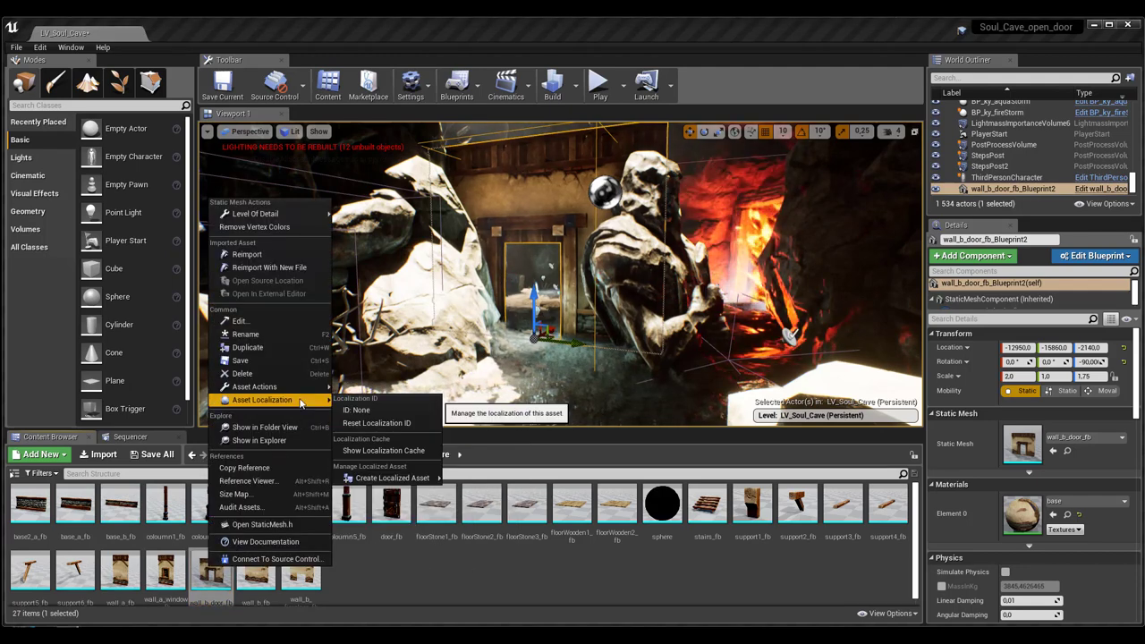
{"action": "mouse_move", "coordinate": [295, 388]}
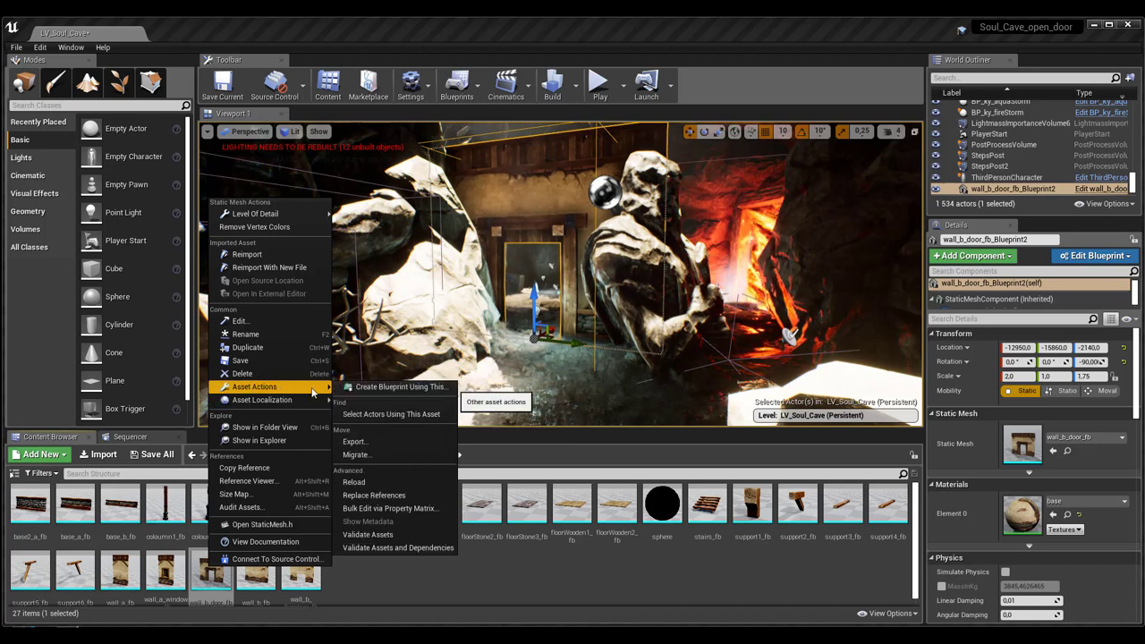
{"action": "left_click", "coordinate": [374, 390]}
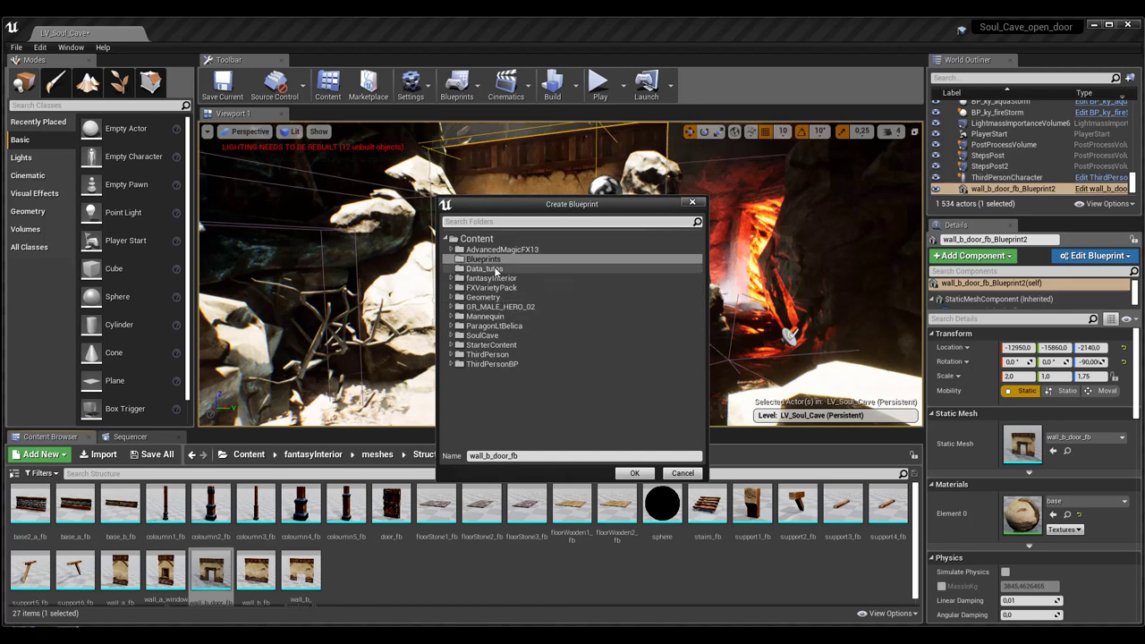
{"action": "left_click", "coordinate": [487, 269]}
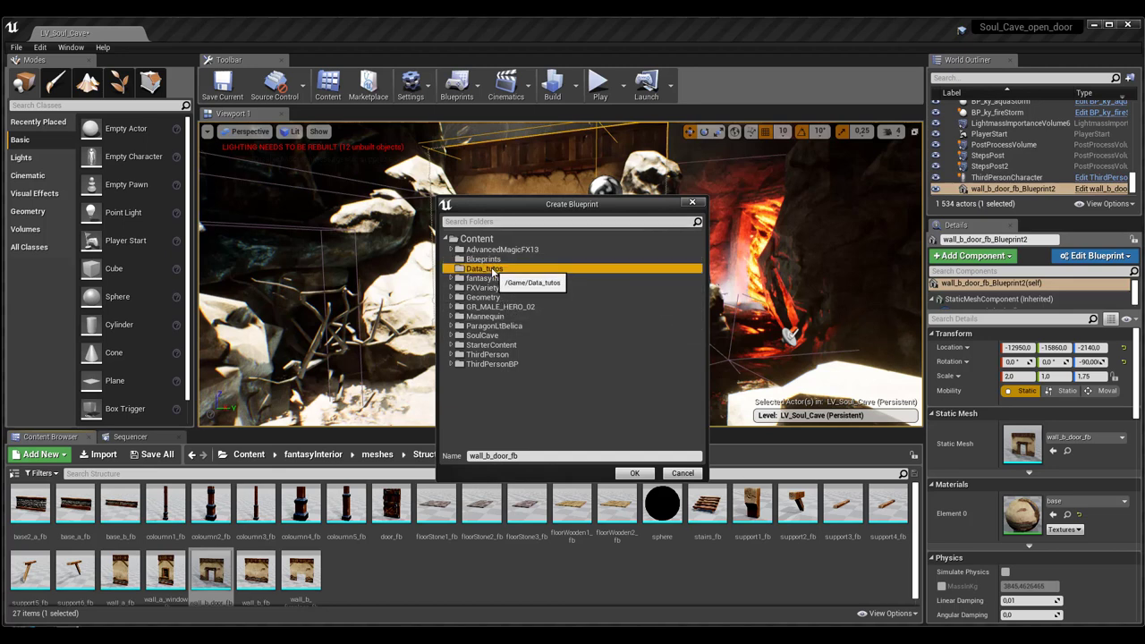
{"action": "left_click", "coordinate": [528, 455]}
{"action": "type", "text": "BP2_"}
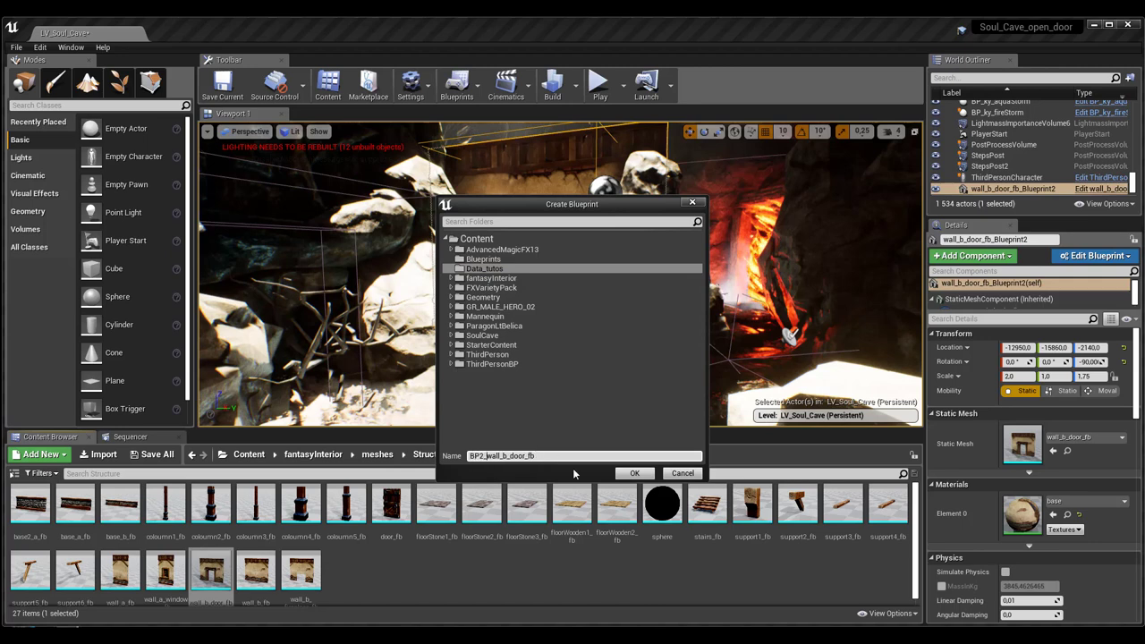
{"action": "left_click", "coordinate": [632, 475]}
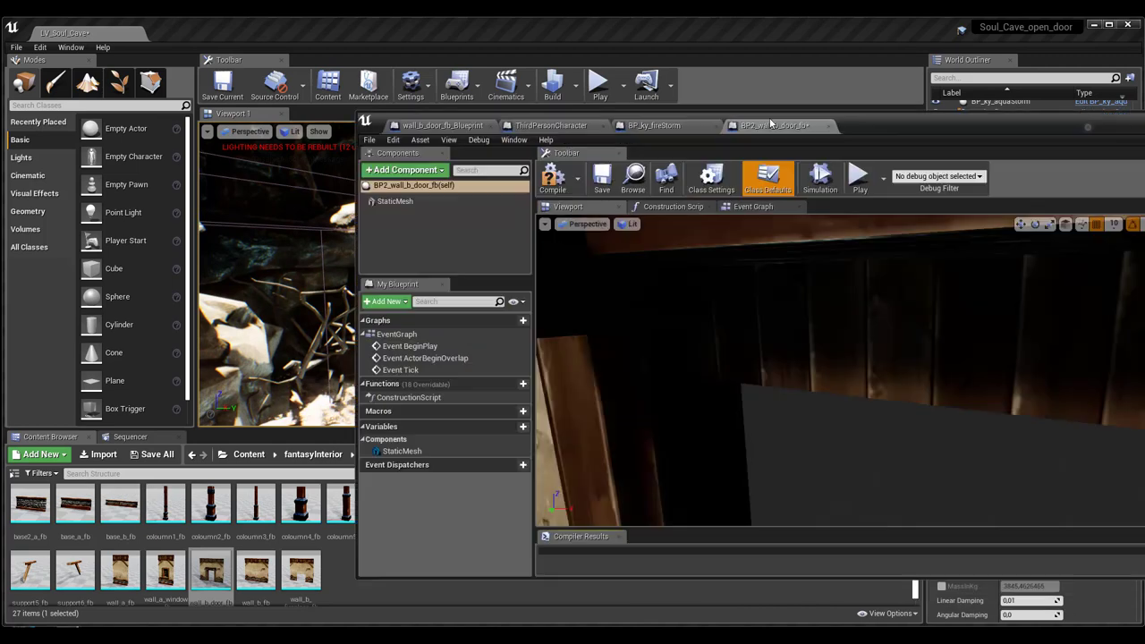
- Maximize and heighten the Blueprint editor, then orbit the preview to face the door wall
{"action": "double_click", "coordinate": [770, 123]}
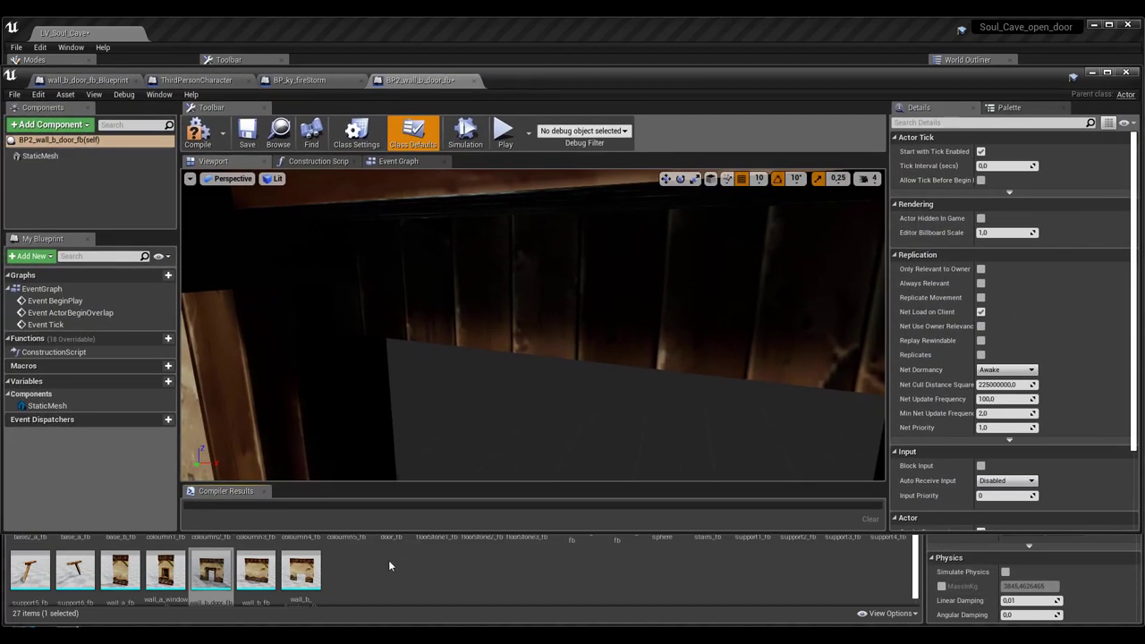
{"action": "left_click_drag", "start_coordinate": [393, 533], "coordinate": [394, 628]}
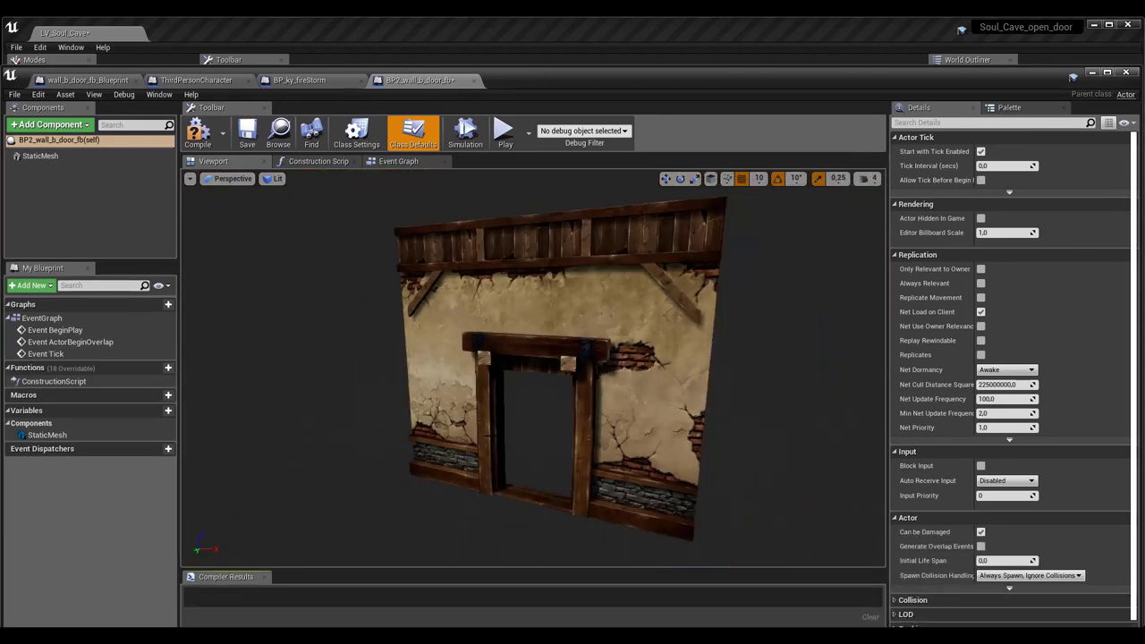
{"action": "left_click_drag", "start_coordinate": [499, 439], "coordinate": [466, 439]}
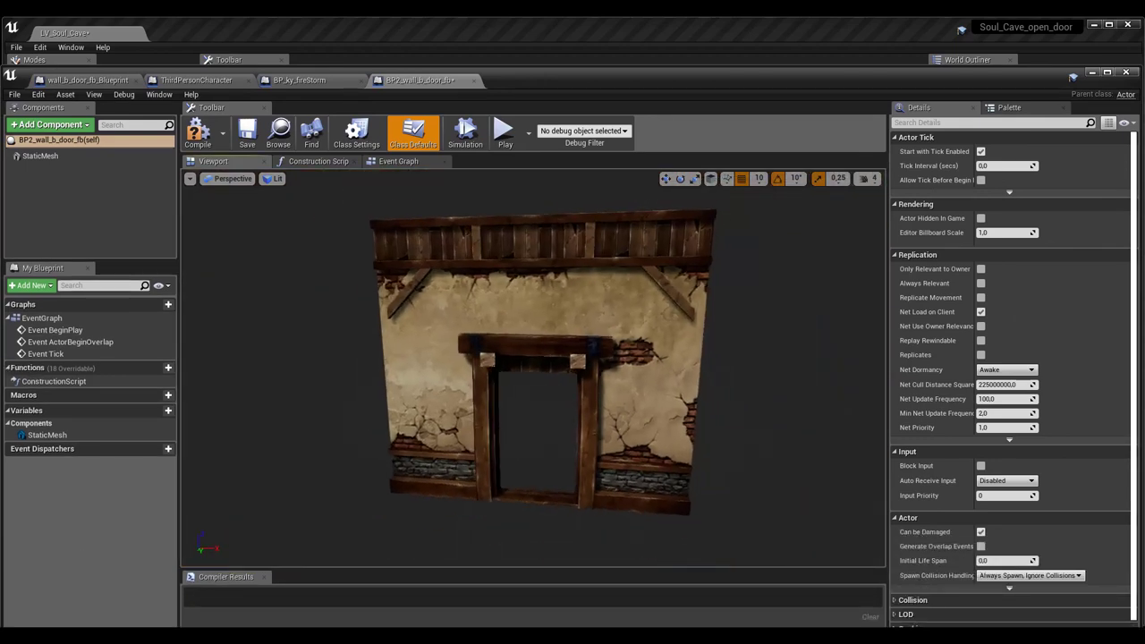
{"action": "left_click", "coordinate": [315, 161]}
{"action": "left_click", "coordinate": [398, 161]}
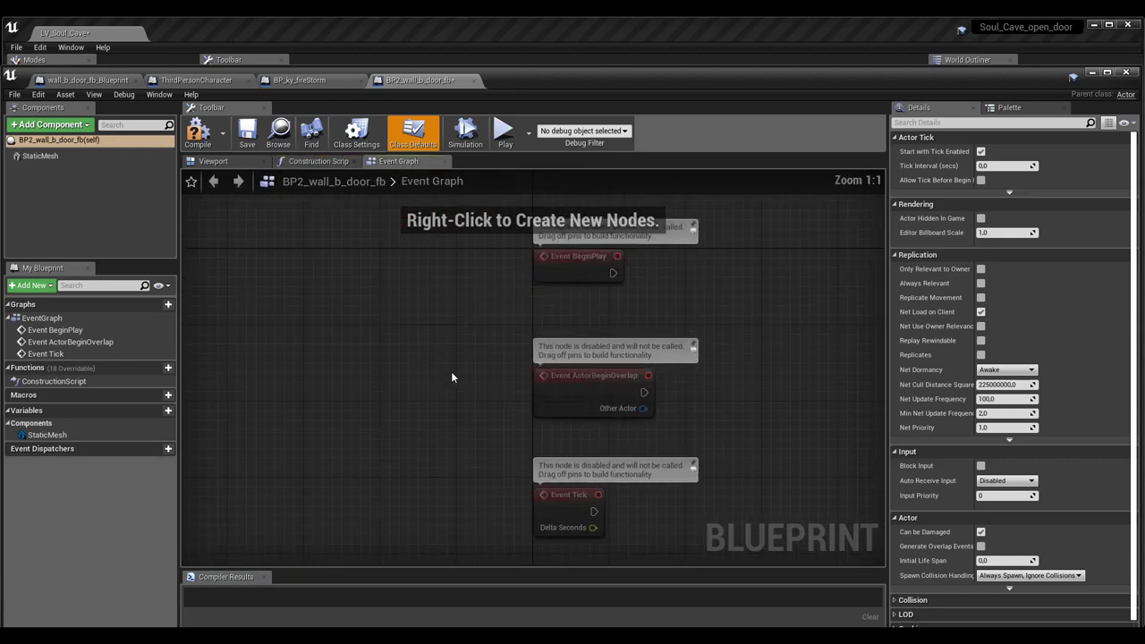
{"action": "right_click_drag", "start_coordinate": [448, 369], "coordinate": [215, 374]}
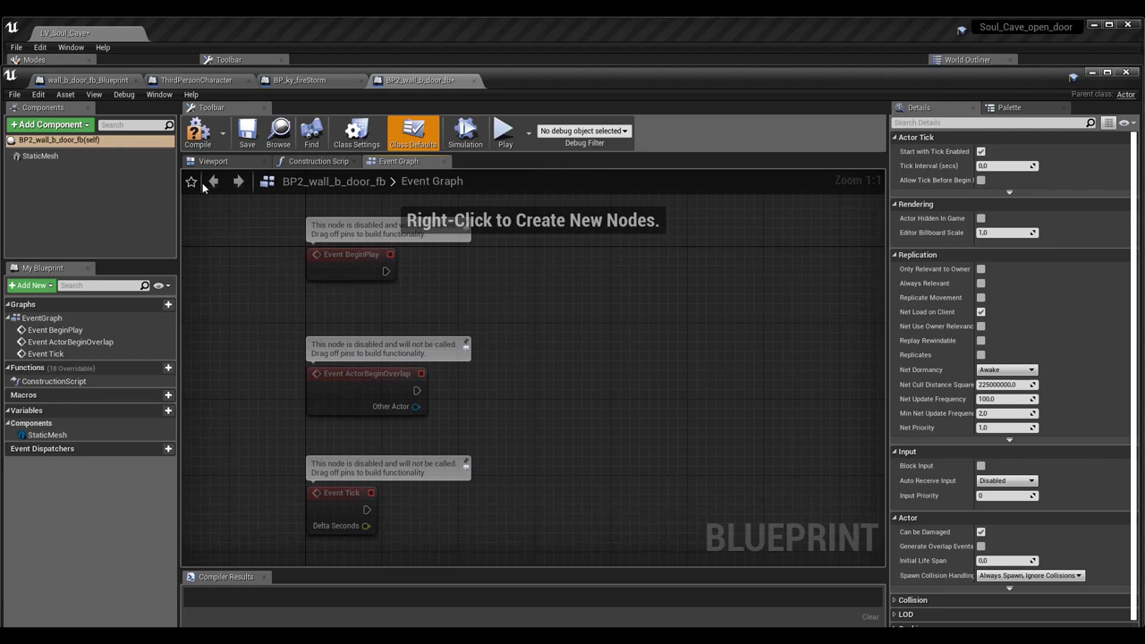
{"action": "left_click", "coordinate": [212, 162]}
{"action": "mouse_move", "coordinate": [515, 407]}
{"action": "left_mouse_down"}
{"action": "mouse_move", "coordinate": [573, 407]}
{"action": "mouse_move", "coordinate": [537, 420]}
{"action": "left_mouse_up"}
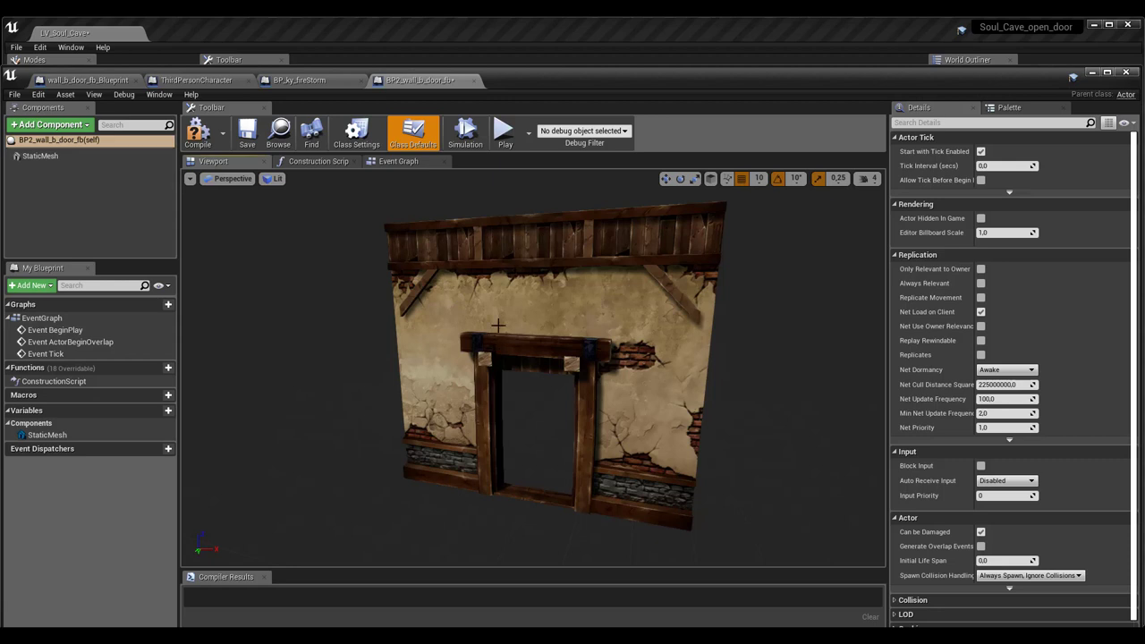
- Add a Box collision component to the BP2_wall_b_door_fb Blueprint
{"action": "left_click_drag", "start_coordinate": [532, 367], "coordinate": [563, 367]}
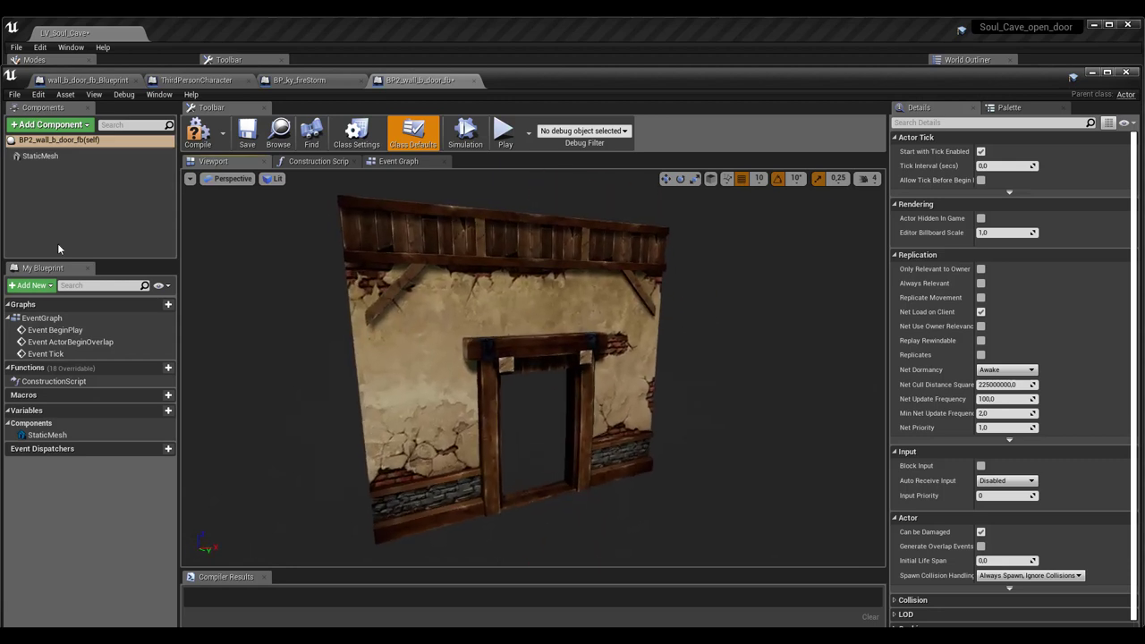
{"action": "left_click", "coordinate": [54, 125]}
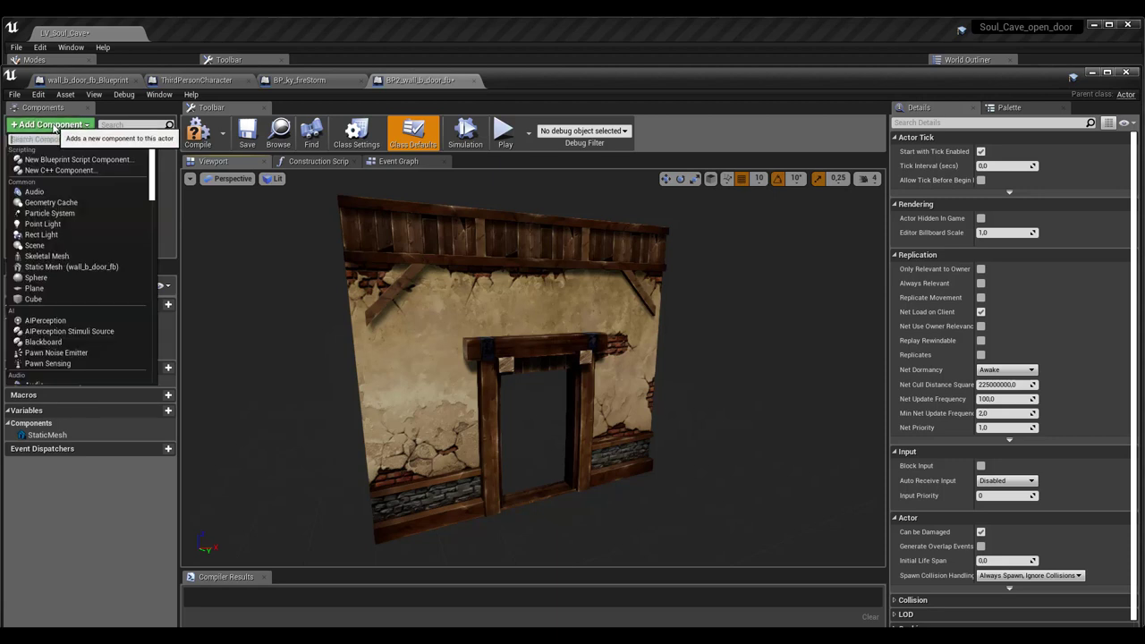
{"action": "scroll", "coordinate": [56, 316], "scroll_direction": "down", "scroll_amount": 1}
{"action": "scroll", "coordinate": [57, 316], "scroll_direction": "down", "scroll_amount": 2}
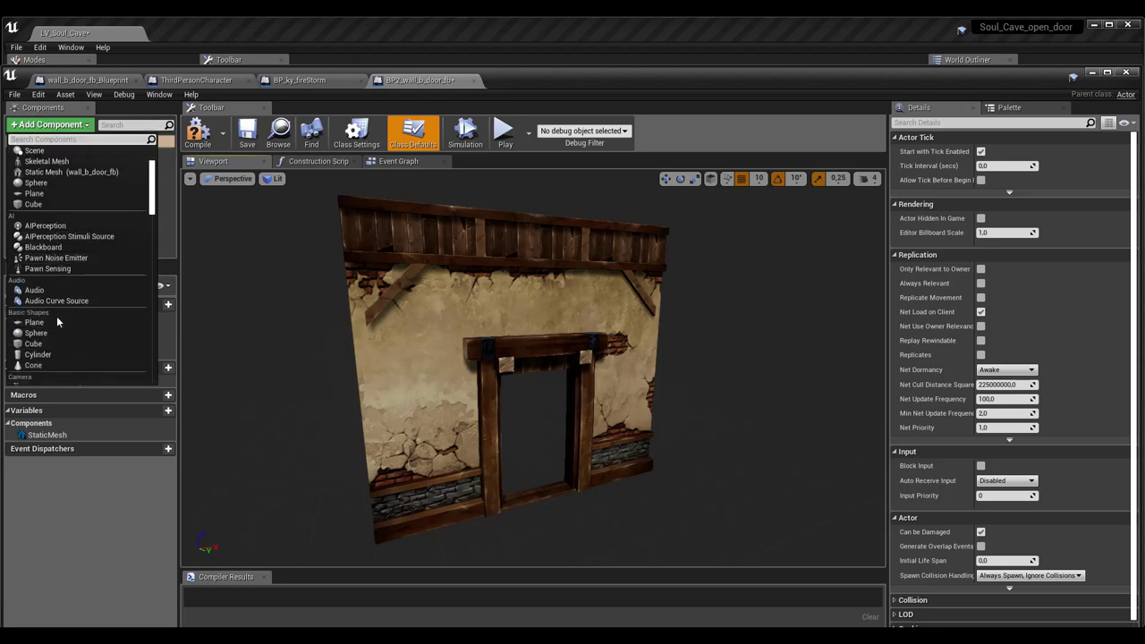
{"action": "scroll", "coordinate": [57, 320], "scroll_direction": "down", "scroll_amount": 2}
{"action": "scroll", "coordinate": [57, 321], "scroll_direction": "down", "scroll_amount": 2}
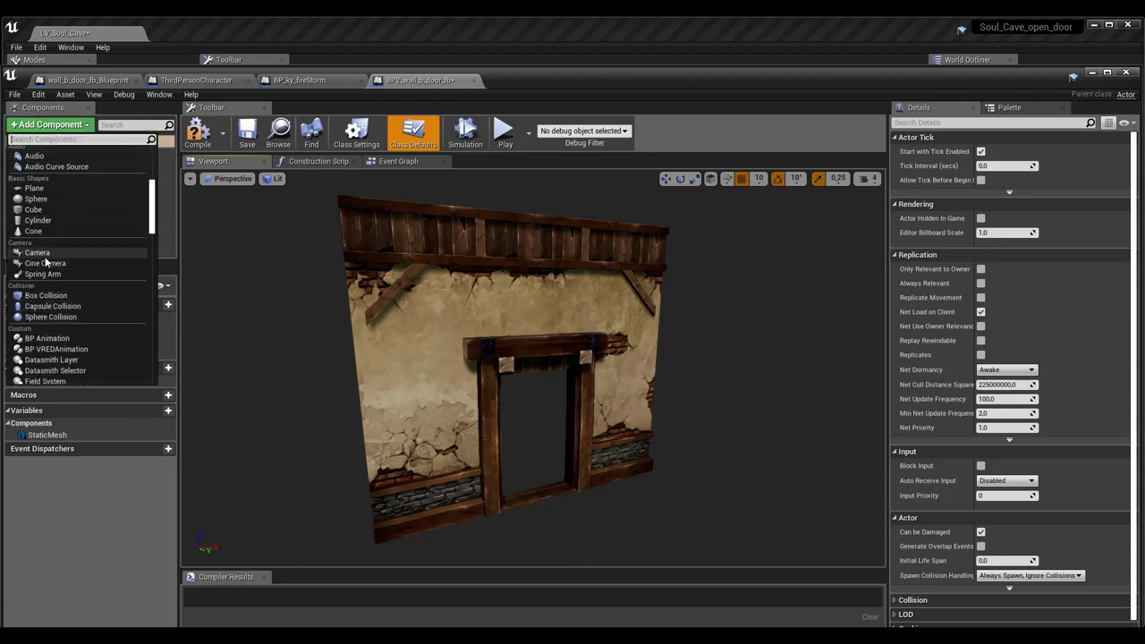
{"action": "key", "text": "Escape"}
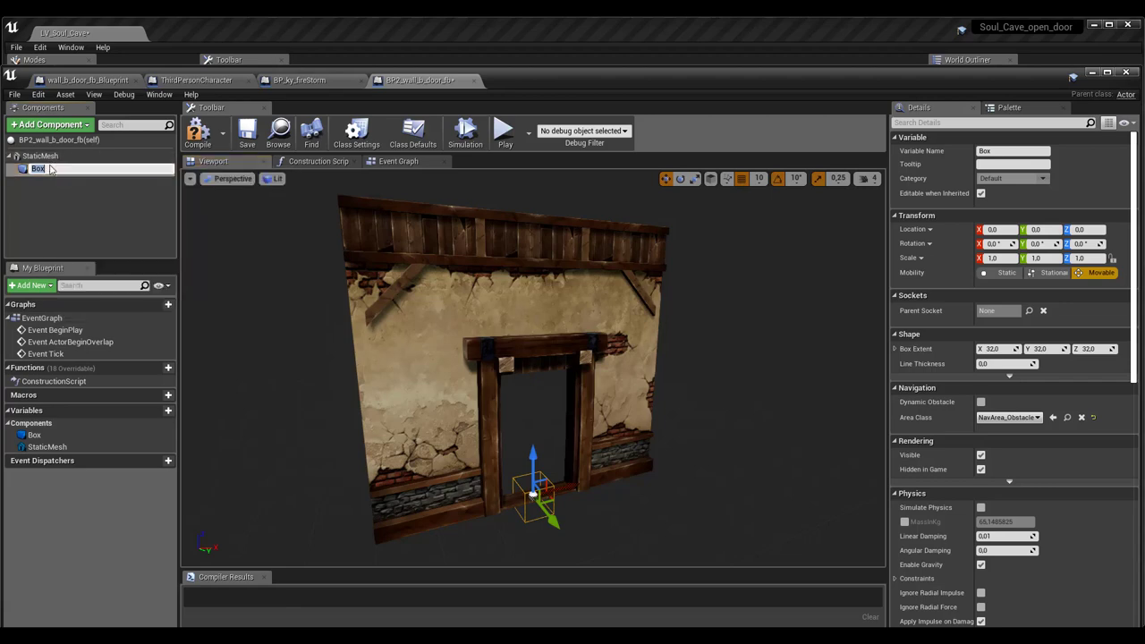
{"action": "left_click", "coordinate": [62, 224]}
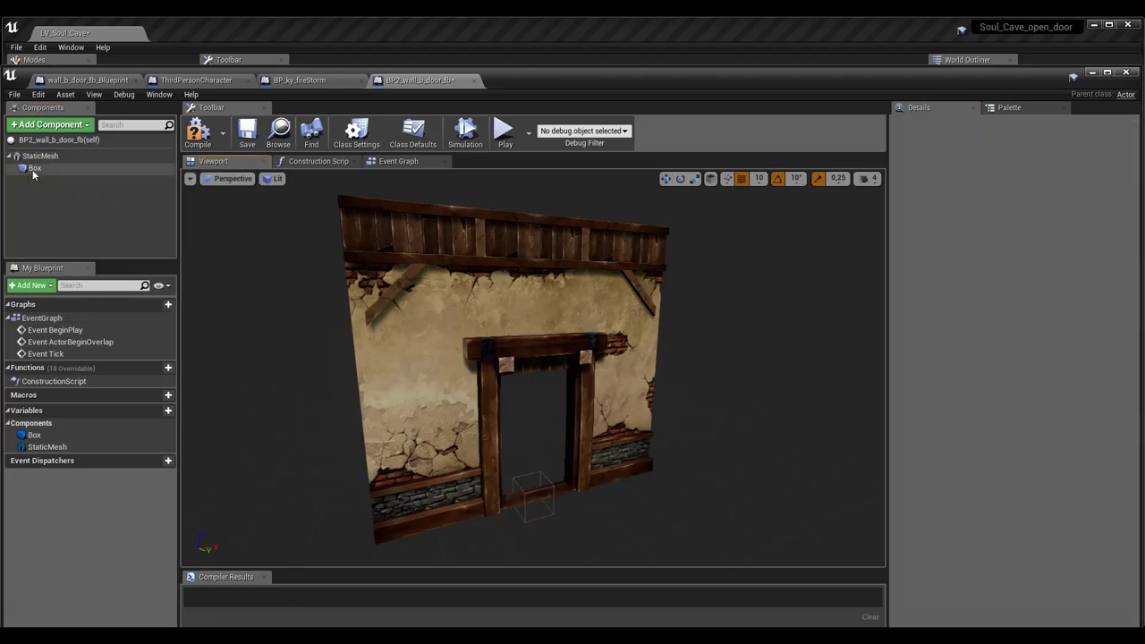
- Select the Box component in the viewport, ready for adjusting
{"action": "left_click", "coordinate": [34, 169]}
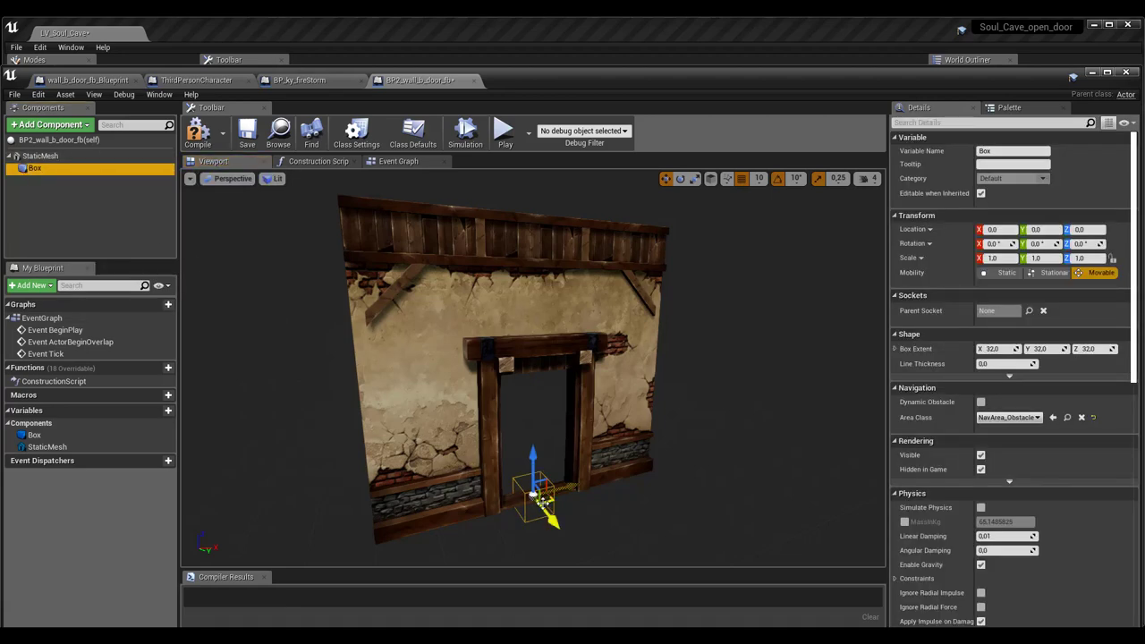
{"action": "left_click", "coordinate": [535, 497]}
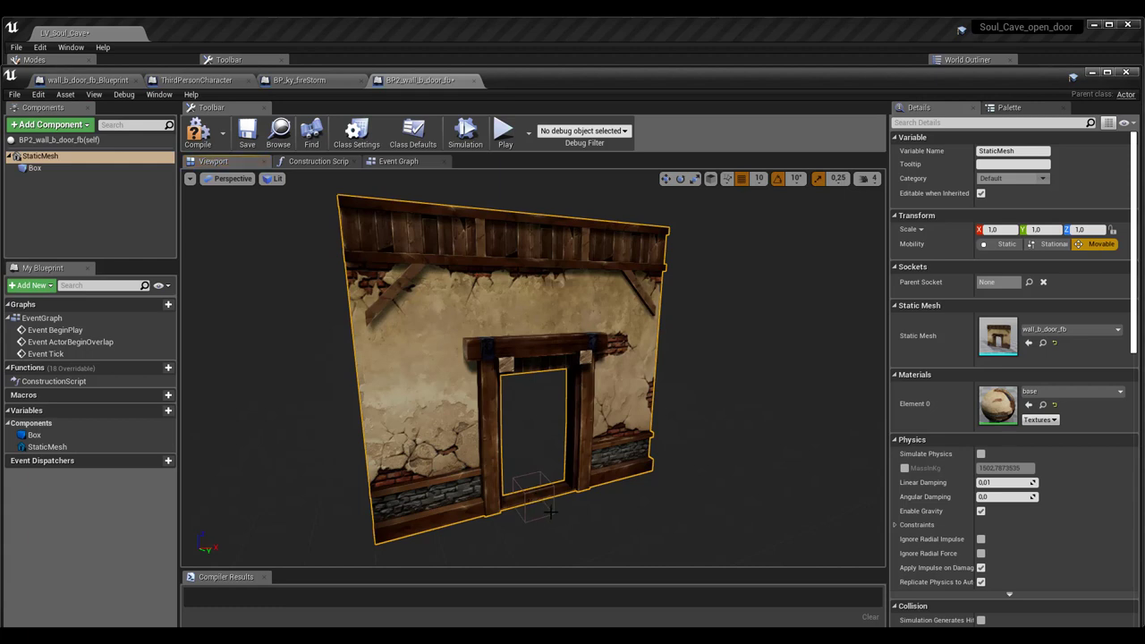
{"action": "left_click", "coordinate": [550, 512]}
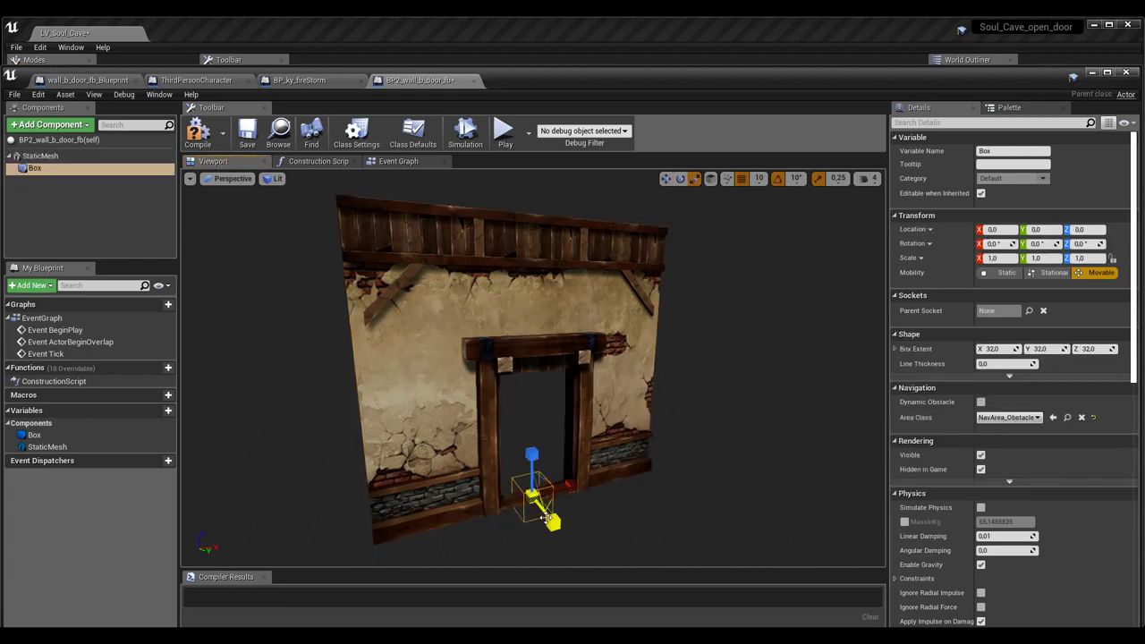
- Scale the Box uniformly to 8.75 and lift it to Z 240, checking it from several angles
{"action": "left_click_drag", "start_coordinate": [535, 494], "coordinate": [590, 447]}
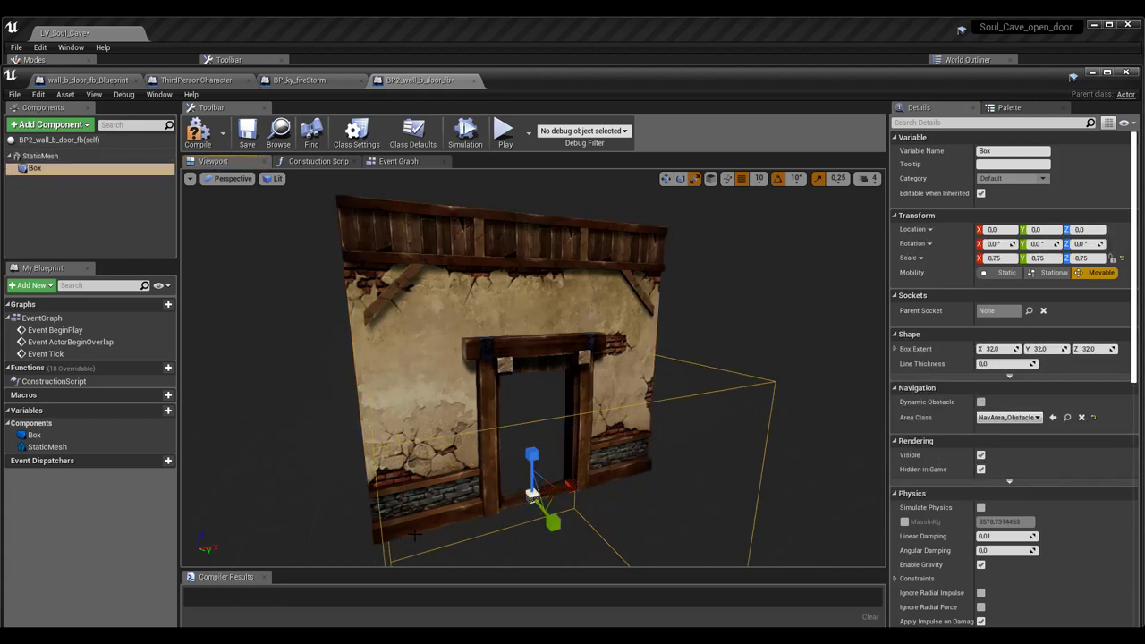
{"action": "left_click_drag", "start_coordinate": [532, 457], "coordinate": [533, 370]}
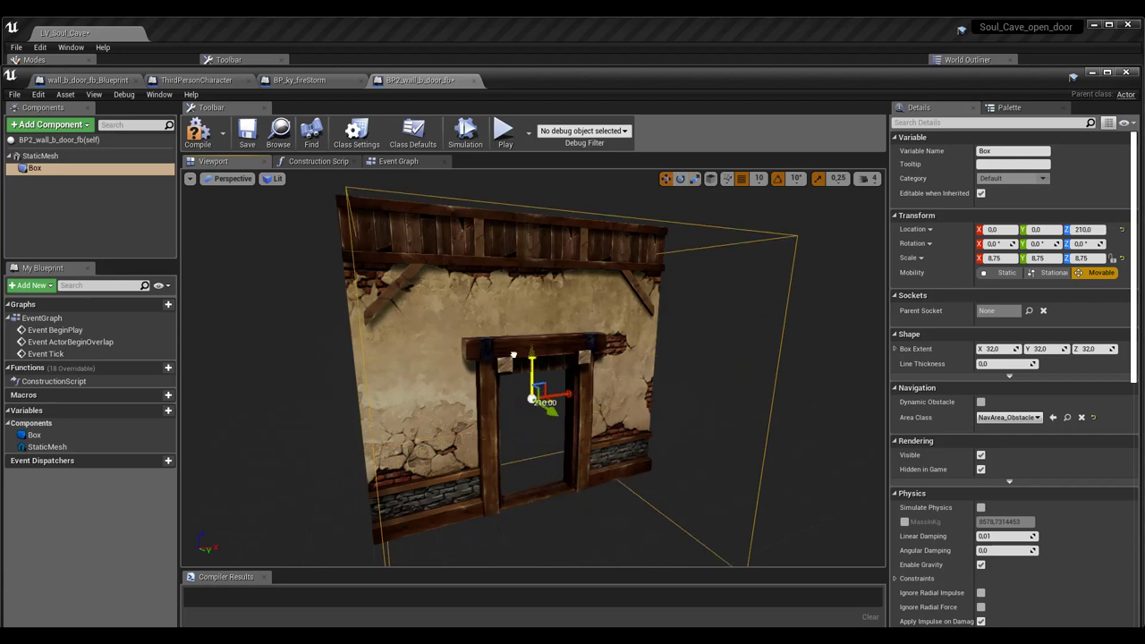
{"action": "left_click_drag", "start_coordinate": [626, 402], "coordinate": [536, 403]}
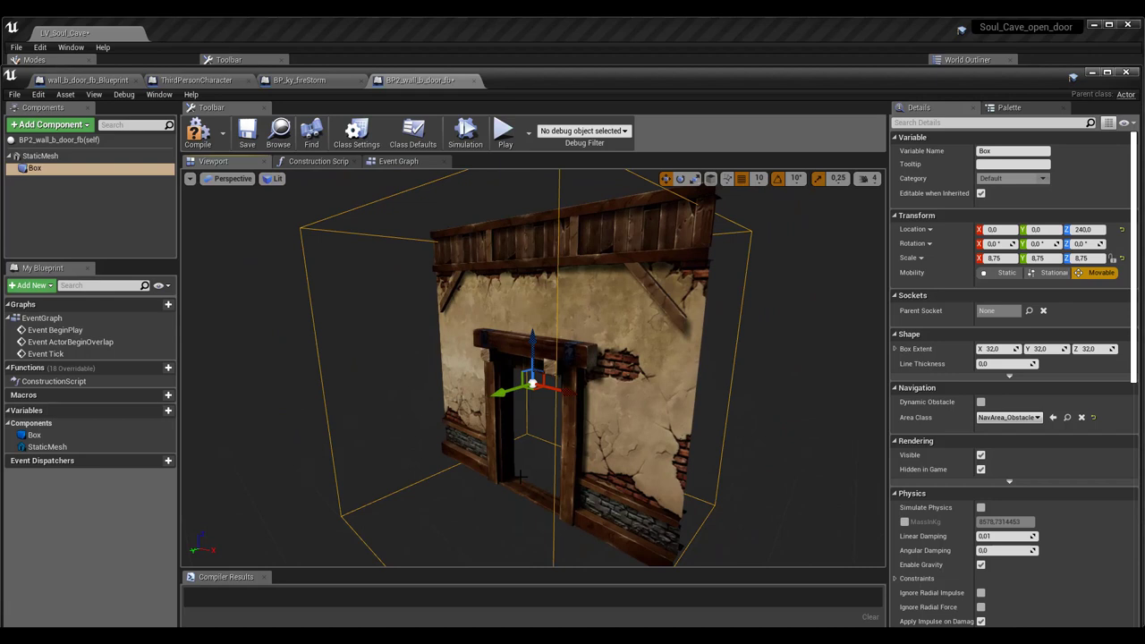
{"action": "mouse_move", "coordinate": [390, 439]}
{"action": "left_mouse_down"}
{"action": "mouse_move", "coordinate": [498, 428]}
{"action": "mouse_move", "coordinate": [497, 391]}
{"action": "left_mouse_up"}
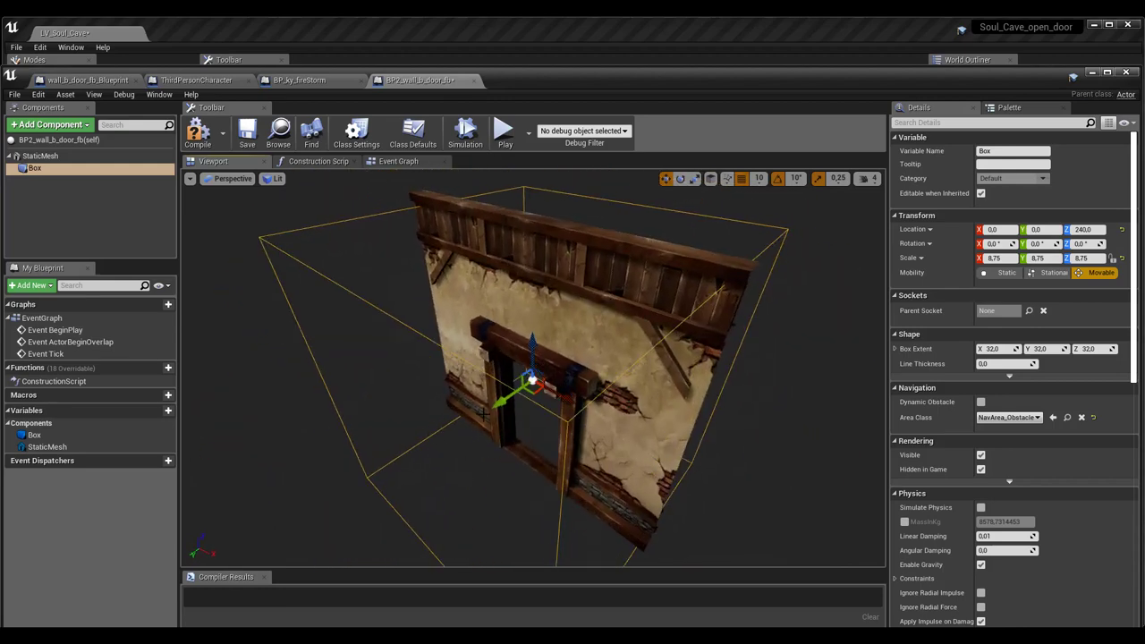
{"action": "left_click_drag", "start_coordinate": [436, 432], "coordinate": [188, 351]}
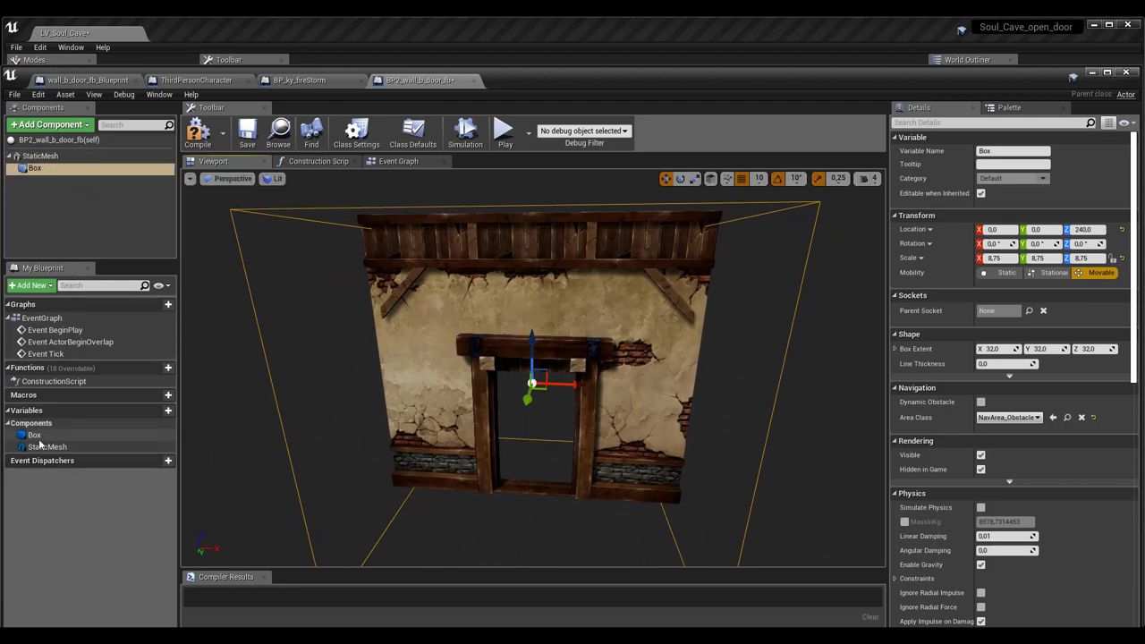
{"action": "left_click", "coordinate": [89, 435]}
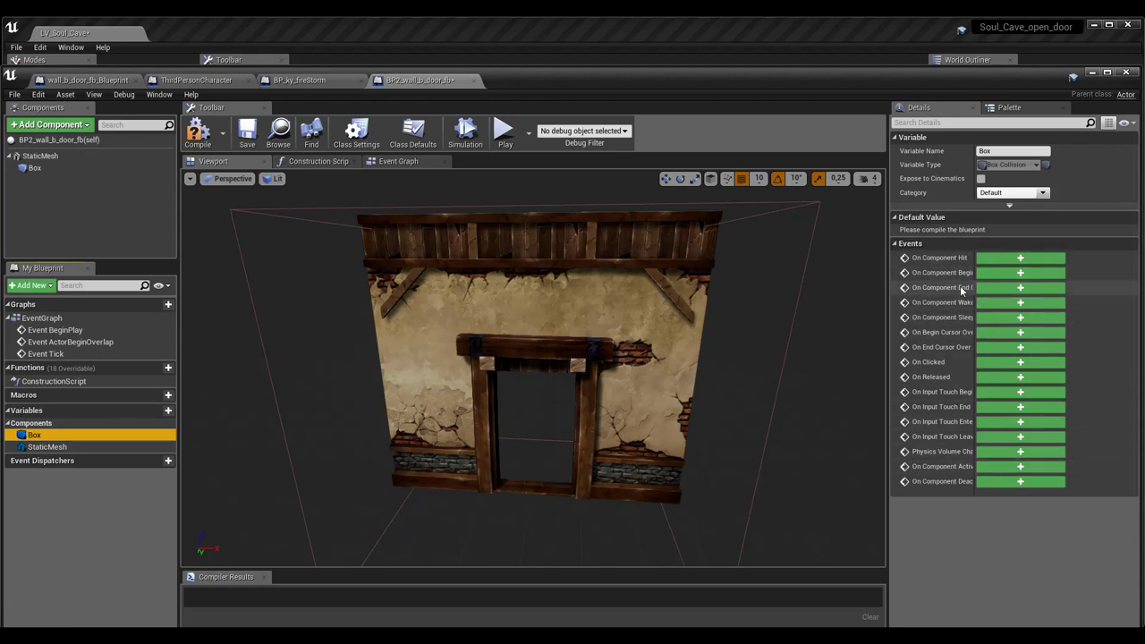
{"action": "mouse_move", "coordinate": [613, 427]}
{"action": "left_mouse_down"}
{"action": "mouse_move", "coordinate": [465, 435]}
{"action": "mouse_move", "coordinate": [463, 423]}
{"action": "left_mouse_up"}
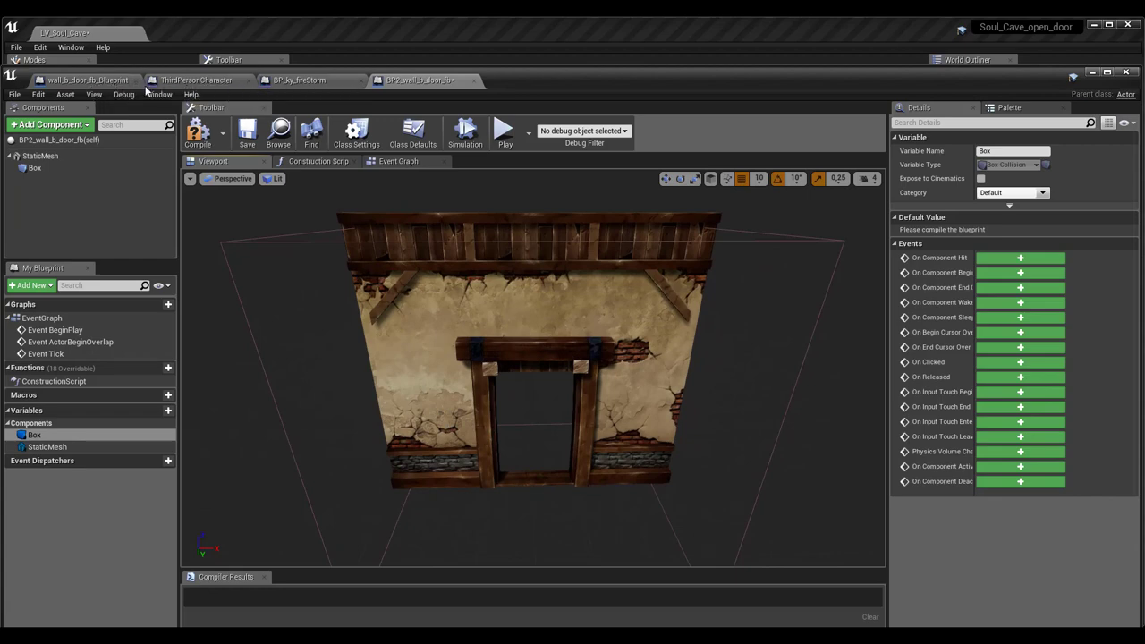
- In wall_b_door_fb_Blueprint's Viewport, select Box_porte and raise it higher up the wall
{"action": "left_click", "coordinate": [99, 82]}
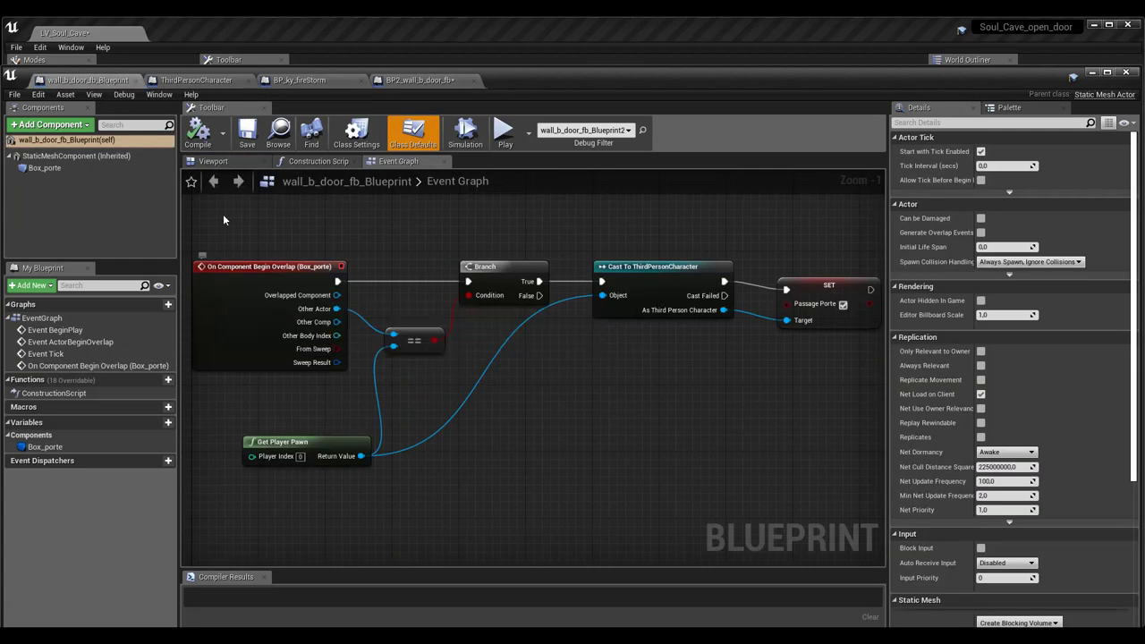
{"action": "left_click", "coordinate": [215, 161]}
{"action": "scroll", "coordinate": [474, 400], "scroll_direction": "down", "scroll_amount": 5}
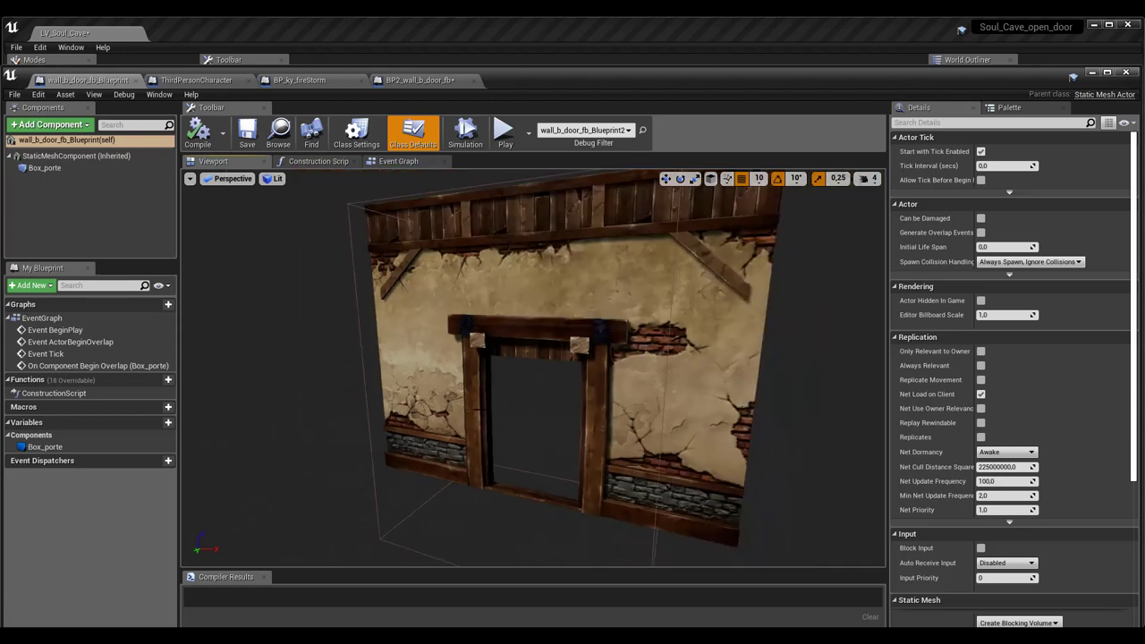
{"action": "left_click_drag", "start_coordinate": [474, 400], "coordinate": [555, 399]}
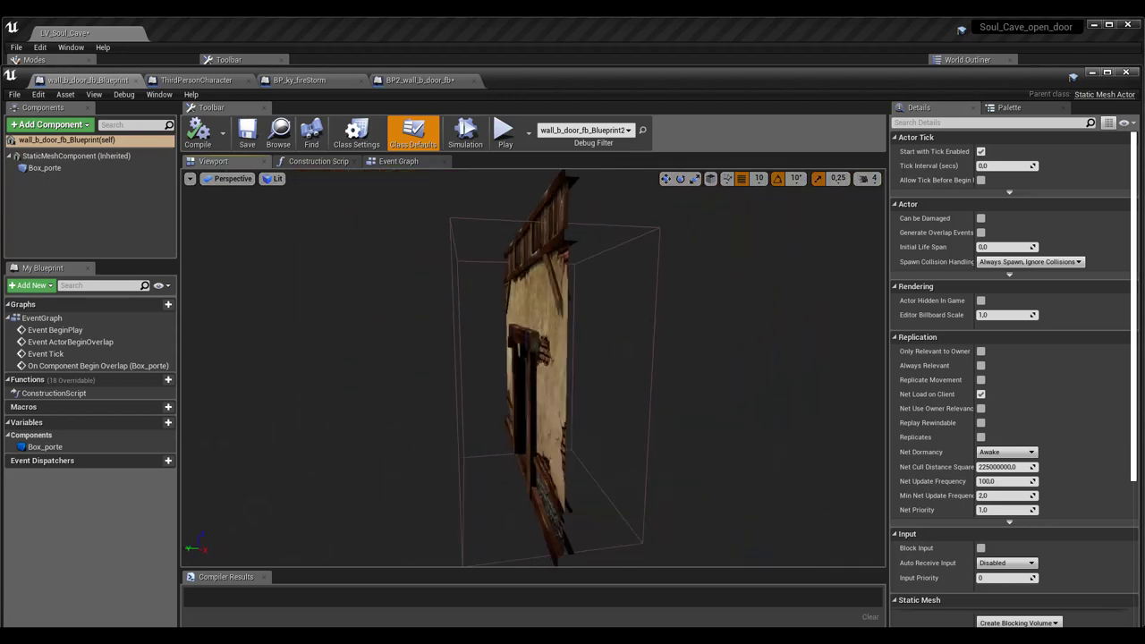
{"action": "left_click_drag", "start_coordinate": [447, 396], "coordinate": [447, 396]}
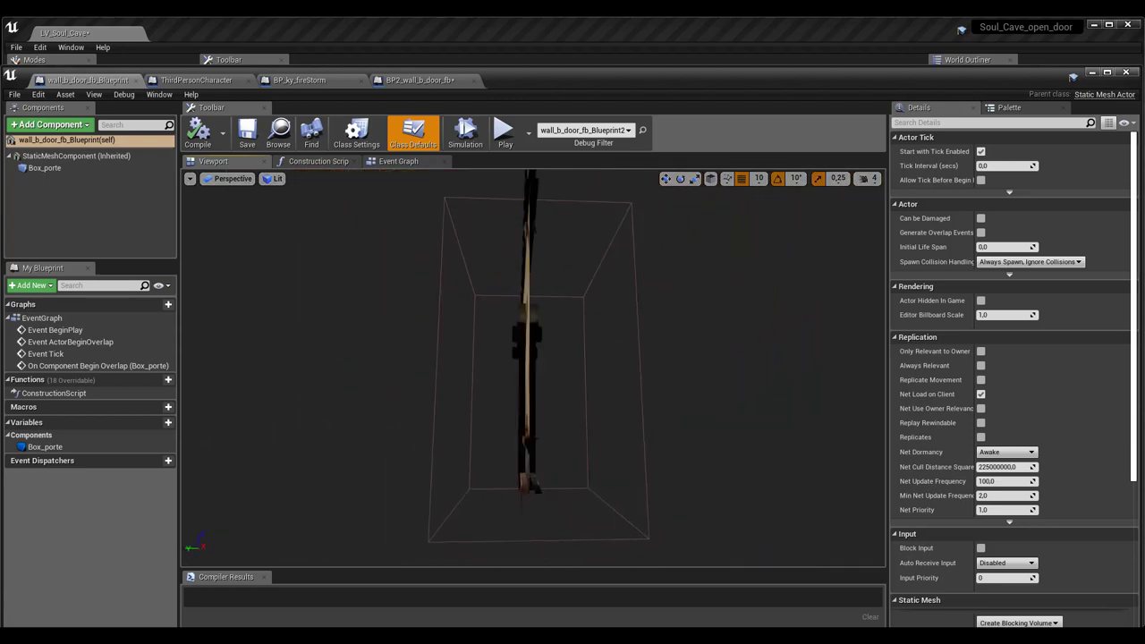
{"action": "left_click", "coordinate": [442, 372]}
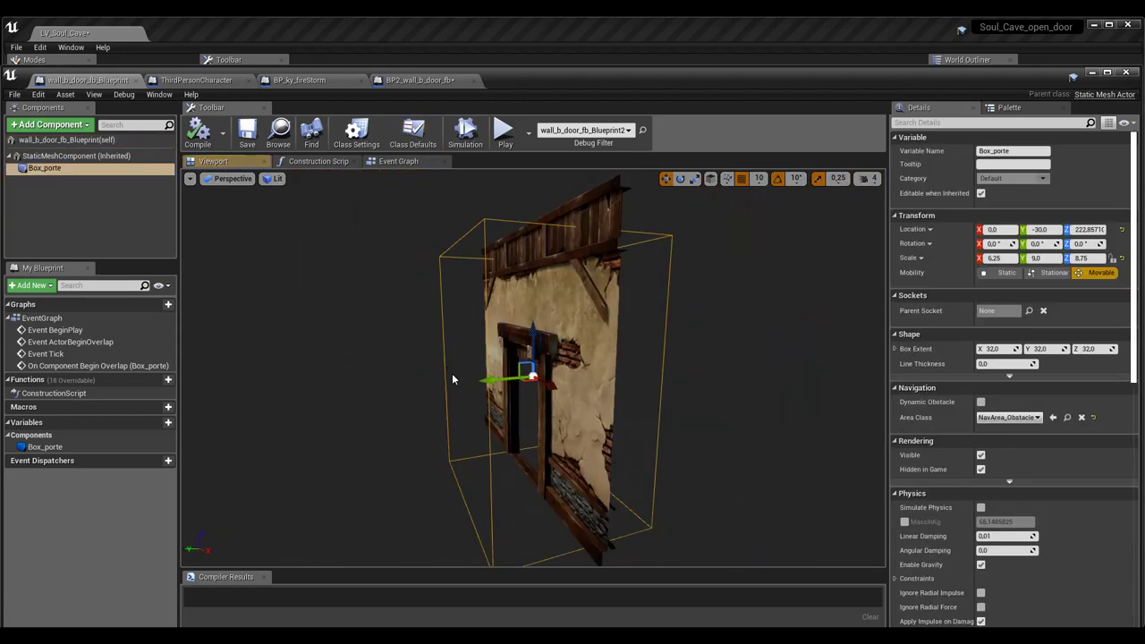
{"action": "mouse_move", "coordinate": [530, 347]}
{"action": "left_mouse_down"}
{"action": "mouse_move", "coordinate": [531, 313]}
{"action": "mouse_move", "coordinate": [585, 400]}
{"action": "left_mouse_up"}
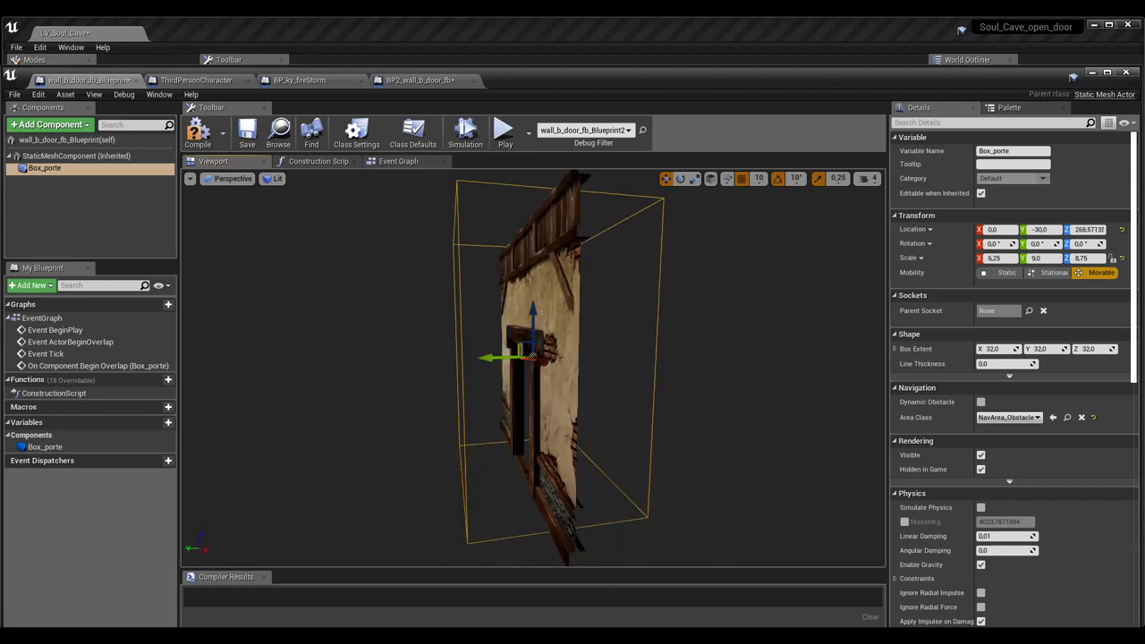
- Narrow Box_porte's Y scale to 5.75, then go back to the Event Graph
{"action": "key", "text": "r"}
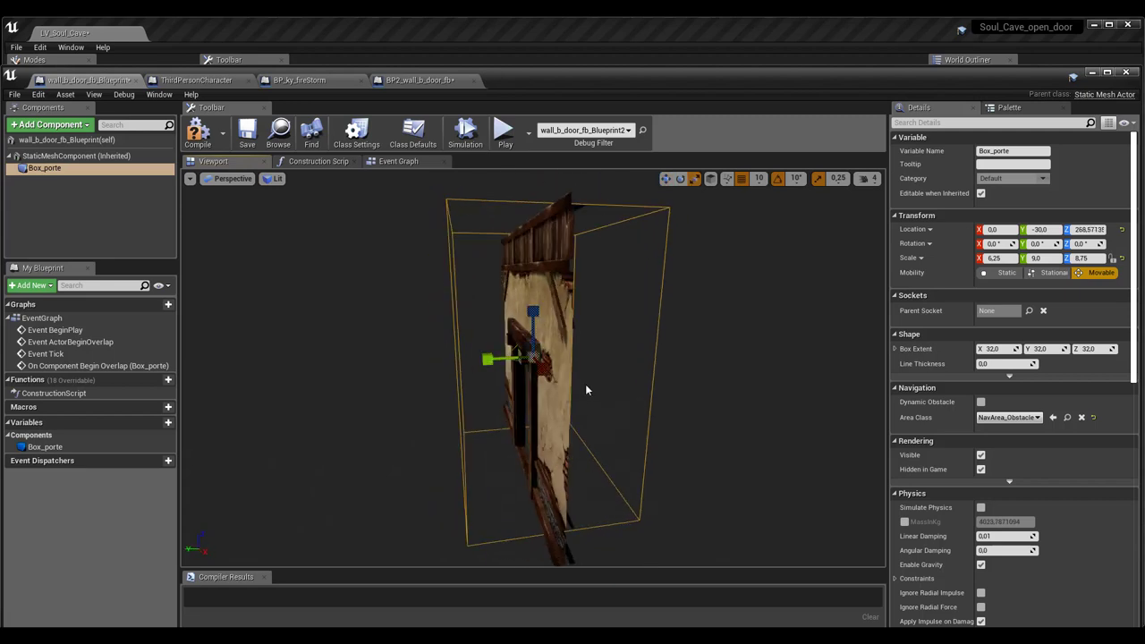
{"action": "mouse_move", "coordinate": [487, 359]}
{"action": "left_mouse_down"}
{"action": "mouse_move", "coordinate": [515, 359]}
{"action": "mouse_move", "coordinate": [486, 358]}
{"action": "left_mouse_up"}
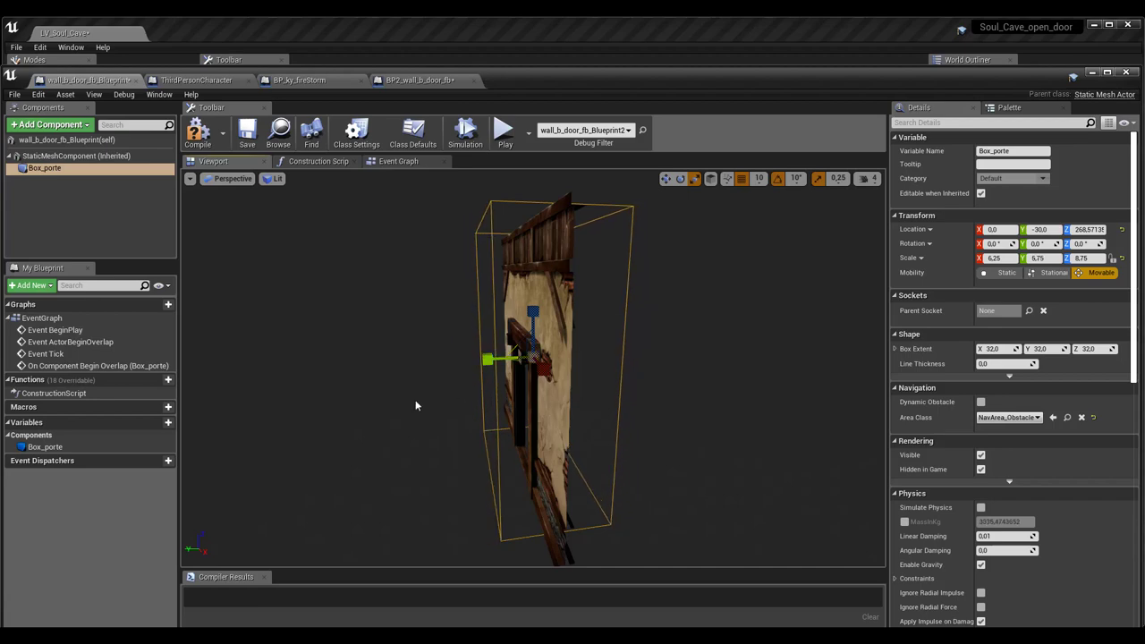
{"action": "left_click_drag", "start_coordinate": [417, 403], "coordinate": [501, 403]}
{"action": "left_click_drag", "start_coordinate": [410, 399], "coordinate": [358, 399]}
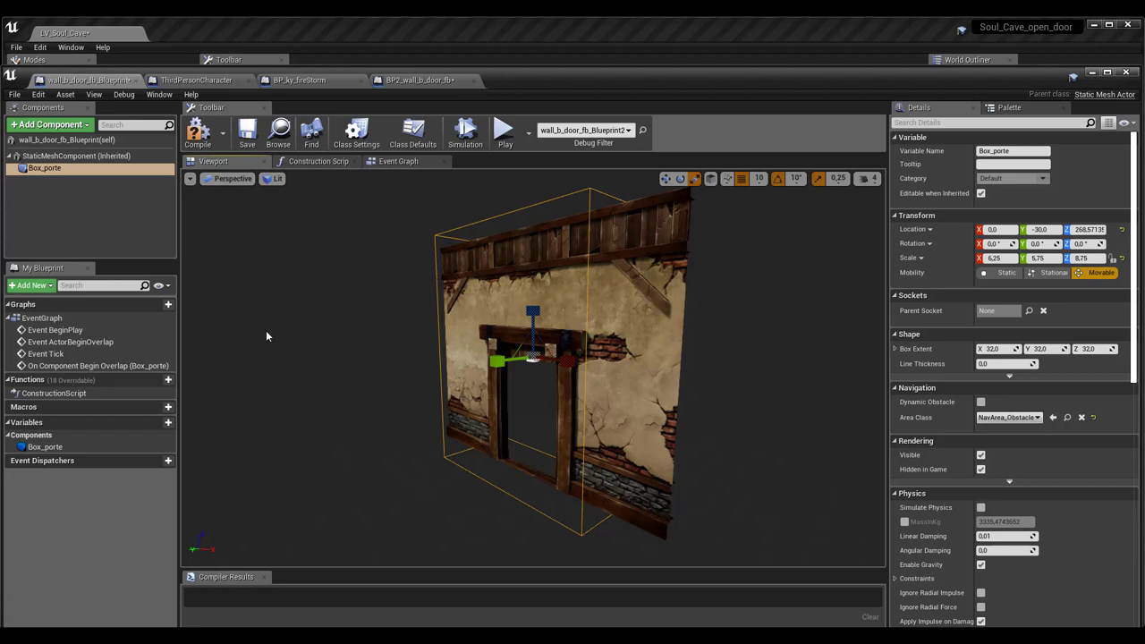
{"action": "left_click", "coordinate": [52, 448]}
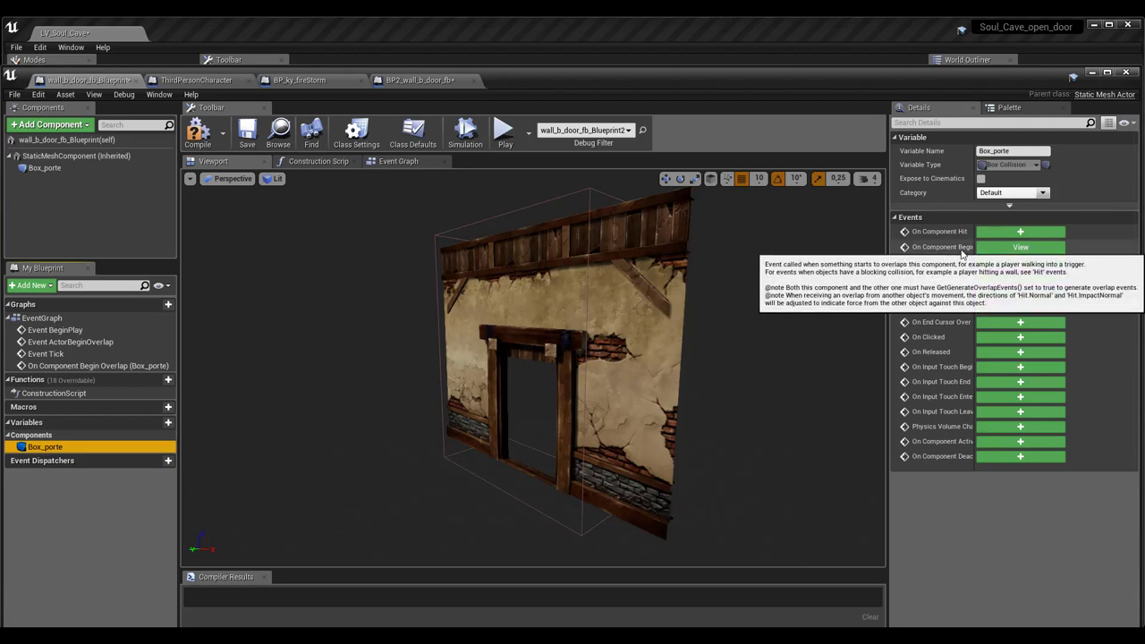
{"action": "left_click", "coordinate": [395, 163]}
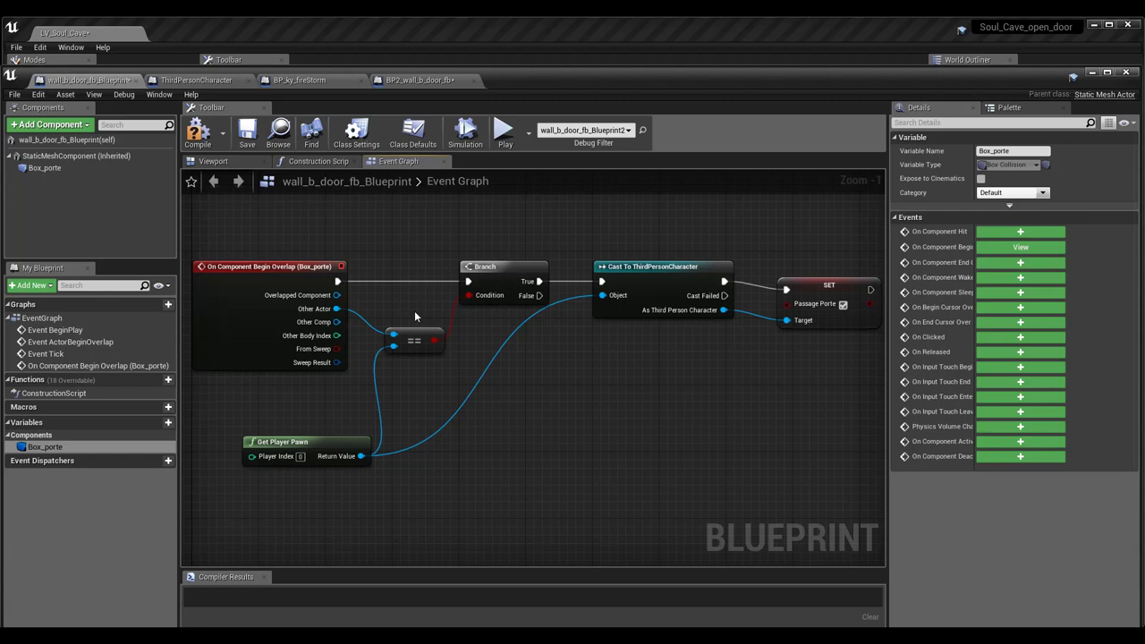
- Pan the door overlap graph and nudge SET Passage Porte level with the Cast To ThirdPersonCharacter node
{"action": "scroll", "coordinate": [483, 331], "scroll_direction": "down", "scroll_amount": 2}
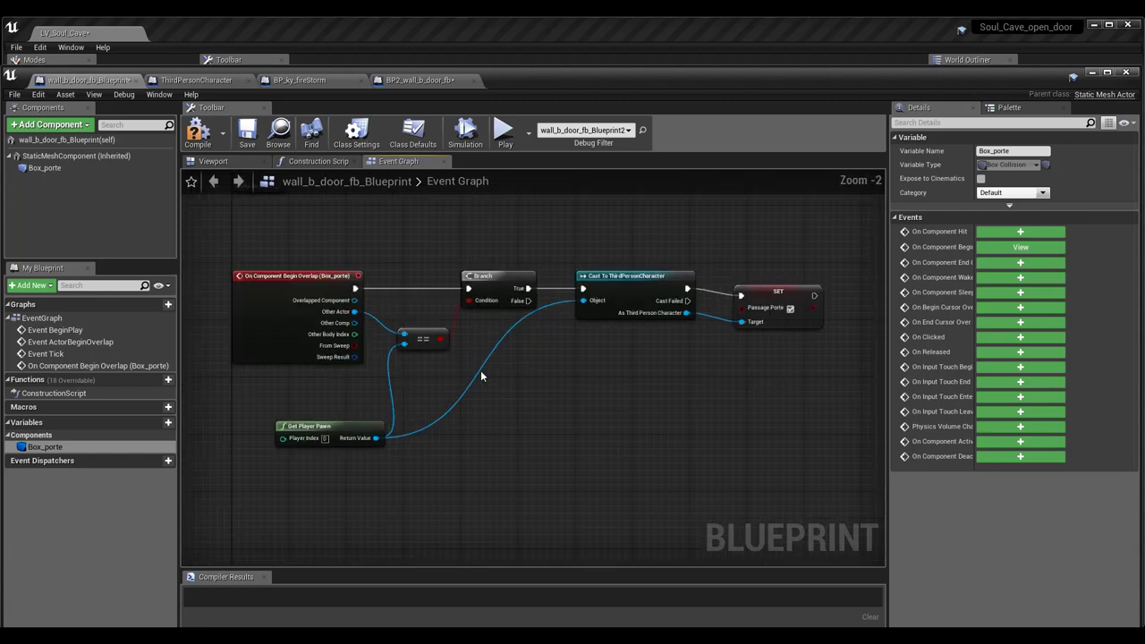
{"action": "scroll", "coordinate": [489, 380], "scroll_direction": "up", "scroll_amount": 1}
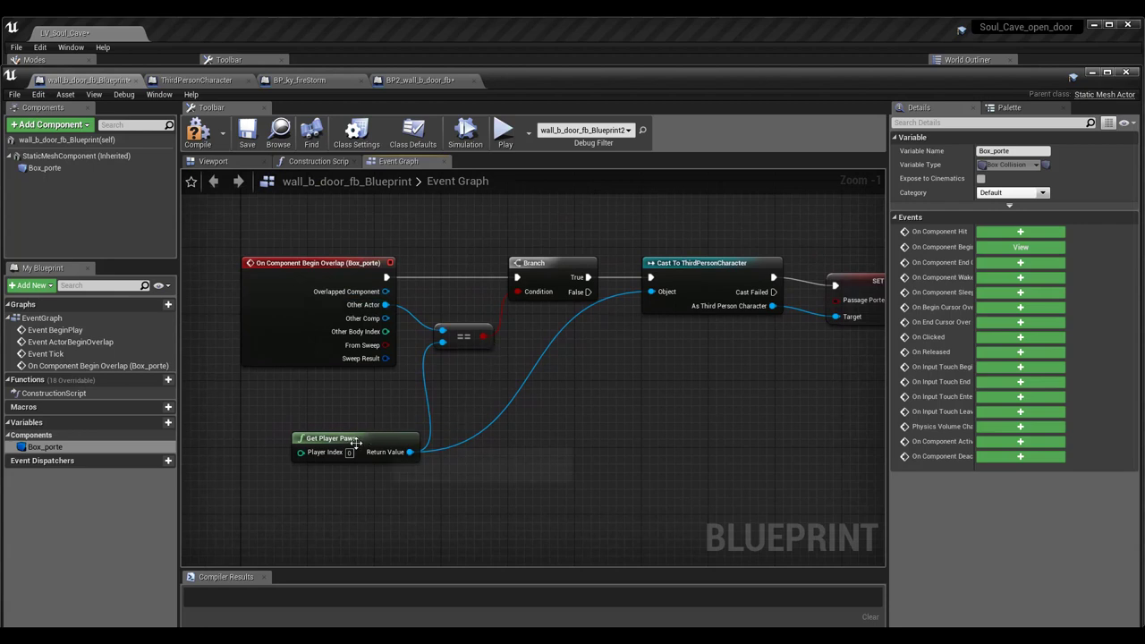
{"action": "scroll", "coordinate": [378, 435], "scroll_direction": "up", "scroll_amount": 1}
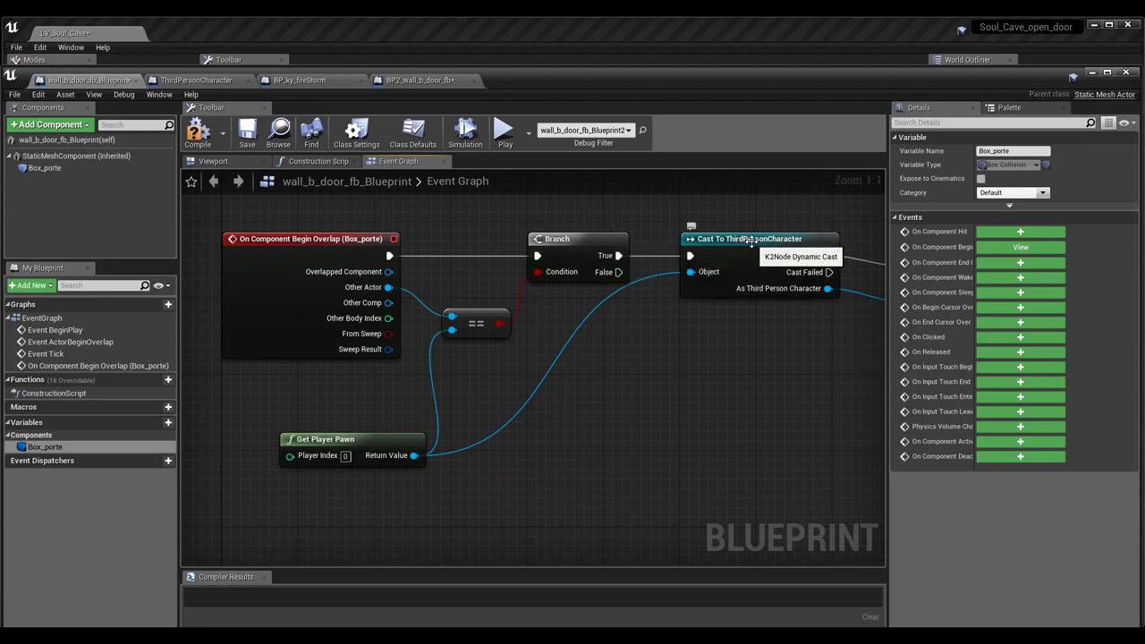
{"action": "right_click_drag", "start_coordinate": [724, 362], "coordinate": [600, 349]}
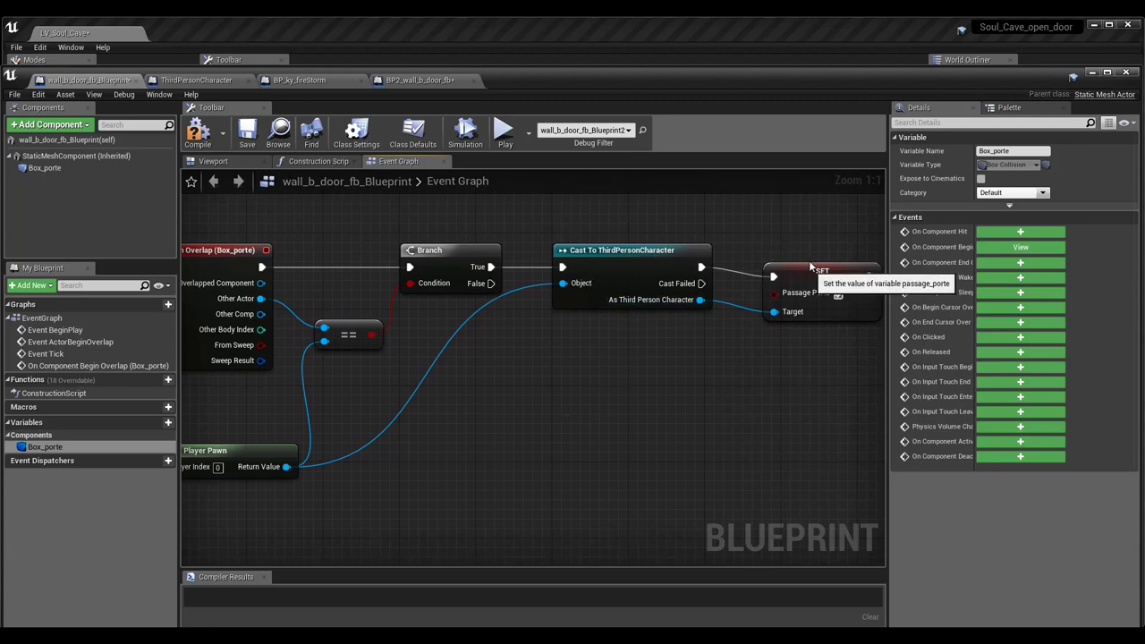
{"action": "left_click_drag", "start_coordinate": [814, 277], "coordinate": [811, 268]}
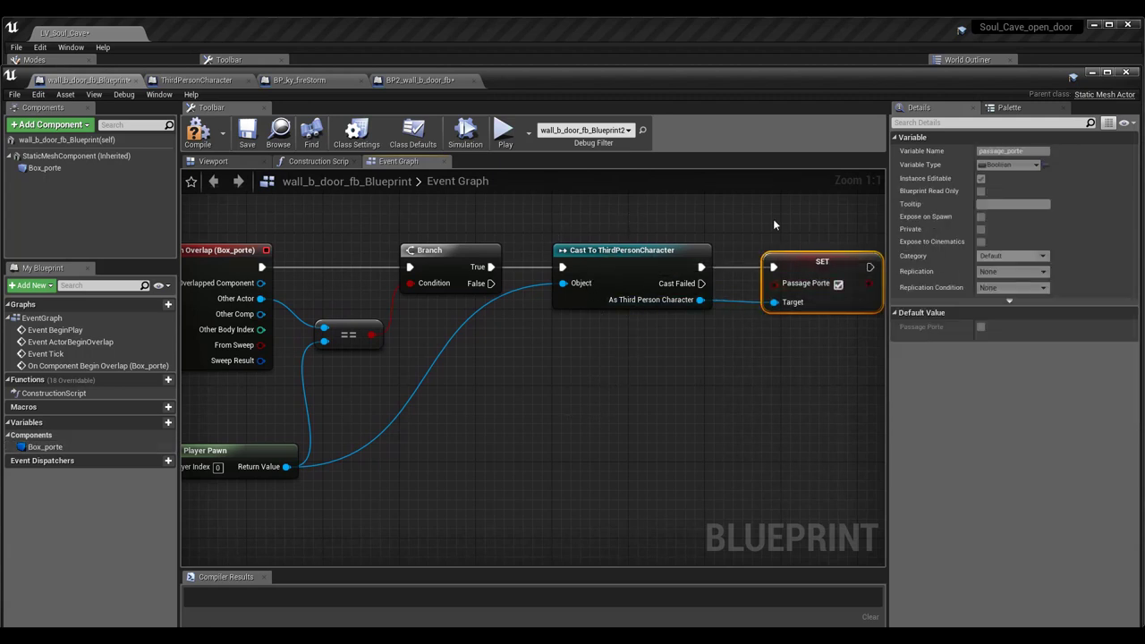
- In the ThirdPersonCharacter Blueprint, add a new variable NewVar_0 from the My Blueprint panel
{"action": "left_click", "coordinate": [189, 83]}
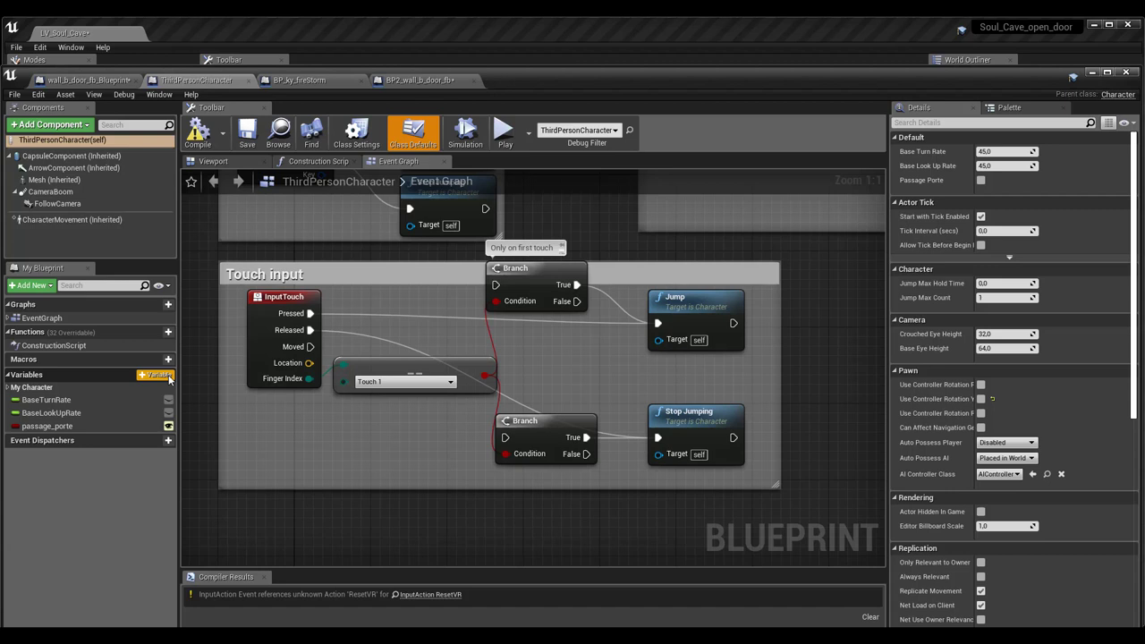
{"action": "left_click", "coordinate": [168, 378]}
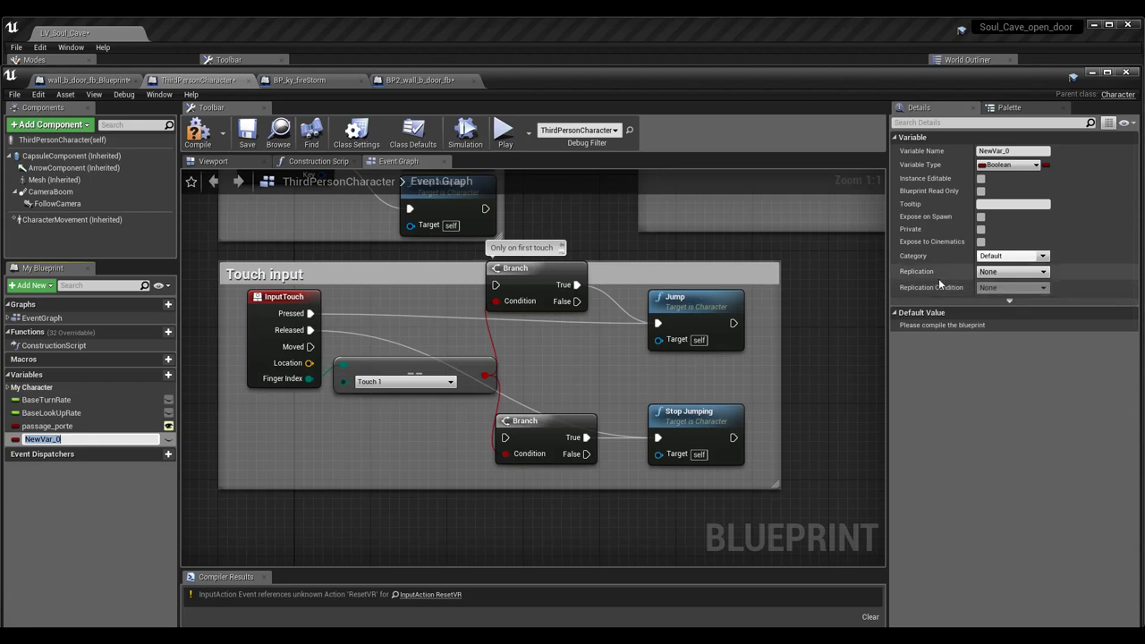
- Keep NewVar_0's type as Boolean and abandon renaming it
{"action": "left_click", "coordinate": [1007, 166]}
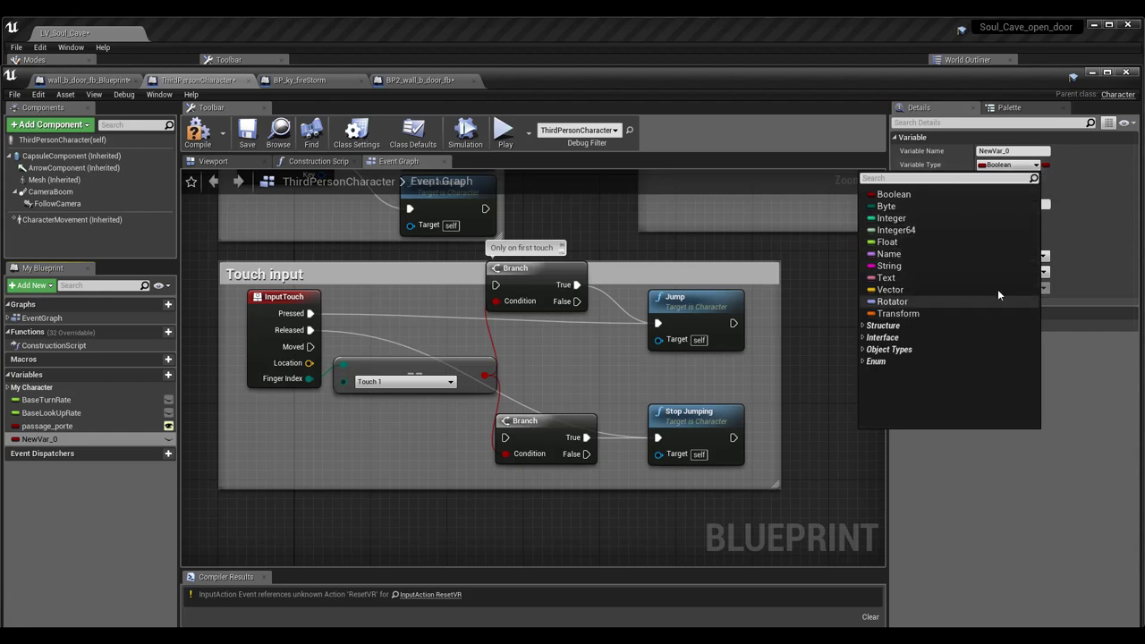
{"action": "left_click", "coordinate": [1102, 190]}
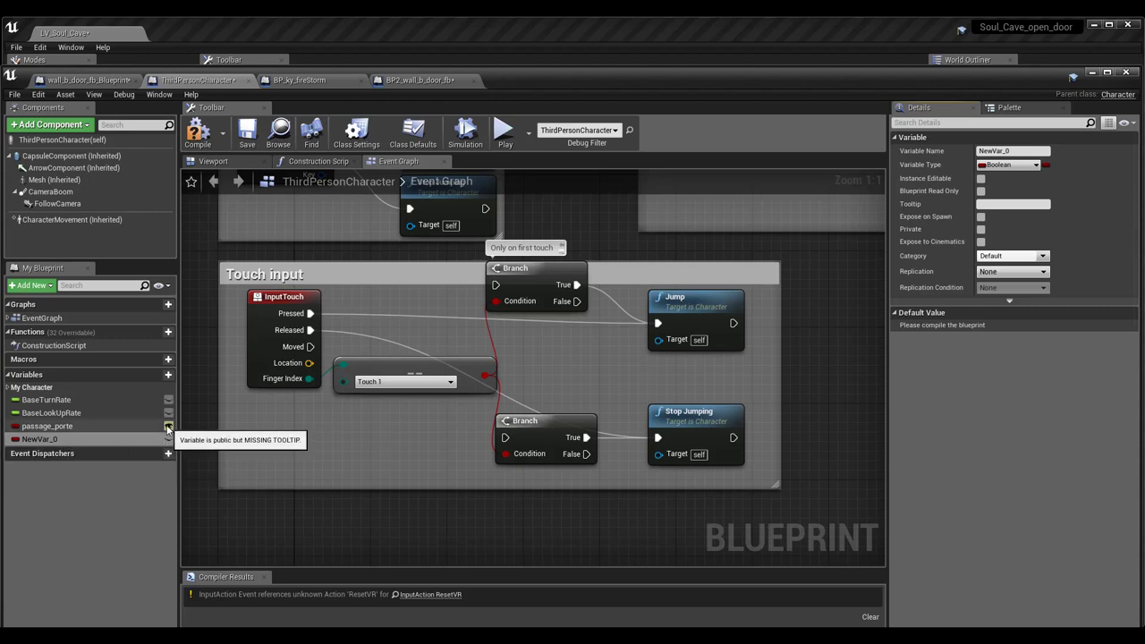
{"action": "double_click", "coordinate": [76, 439]}
{"action": "right_click", "coordinate": [76, 439]}
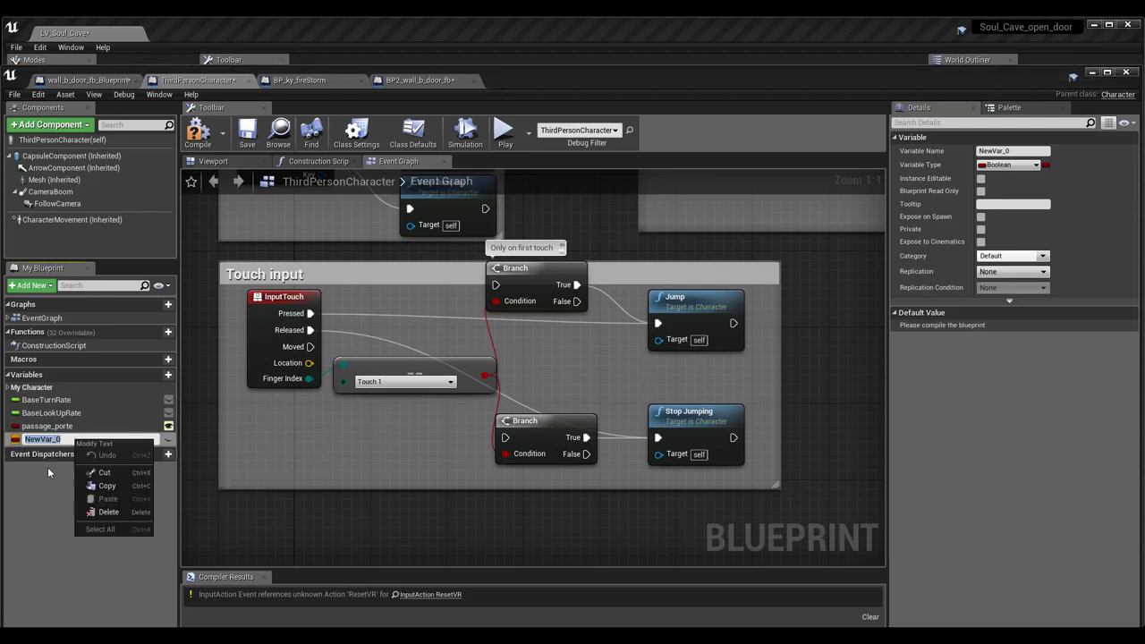
{"action": "left_click", "coordinate": [108, 511]}
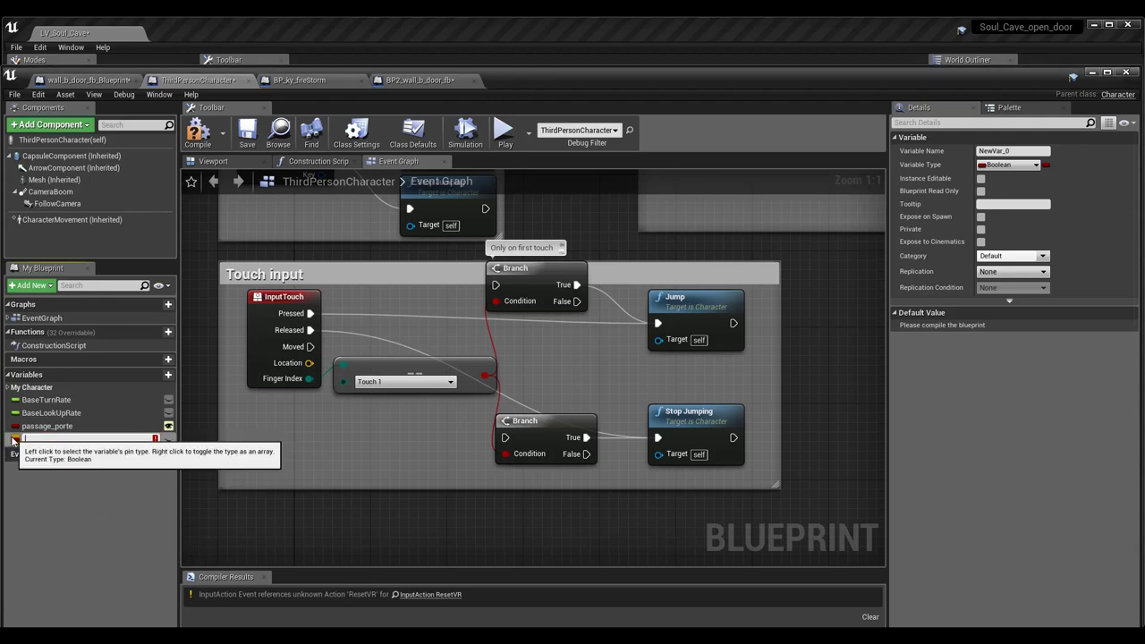
{"action": "left_click", "coordinate": [40, 444]}
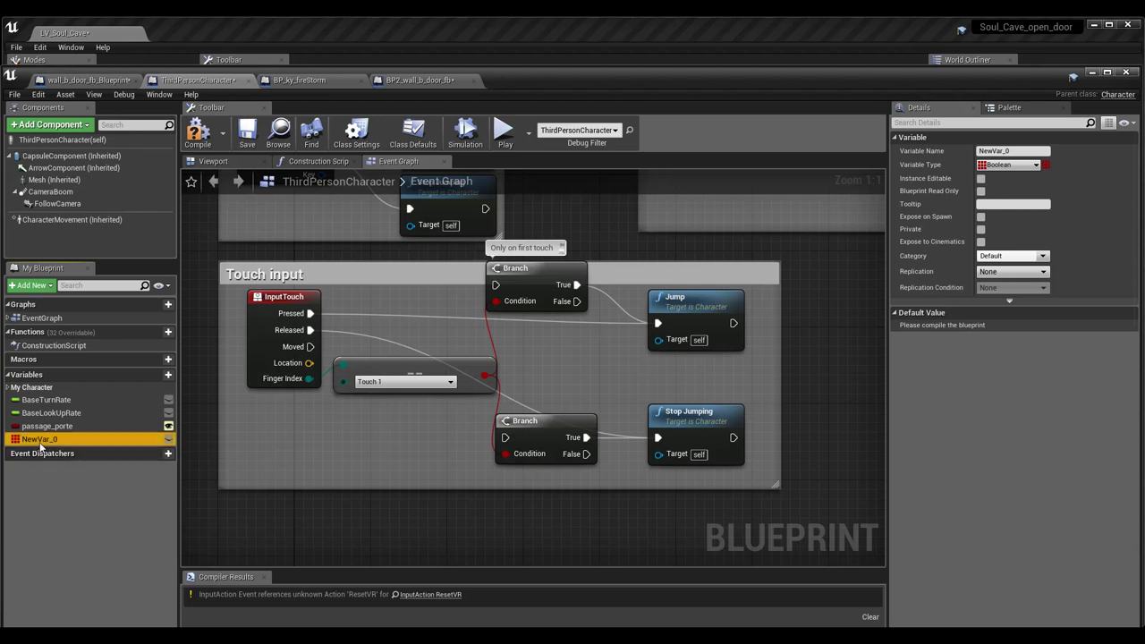
- Delete NewVar_0, select passage_porte, and compile ThirdPersonCharacter
{"action": "right_click", "coordinate": [40, 444]}
{"action": "left_click", "coordinate": [56, 488]}
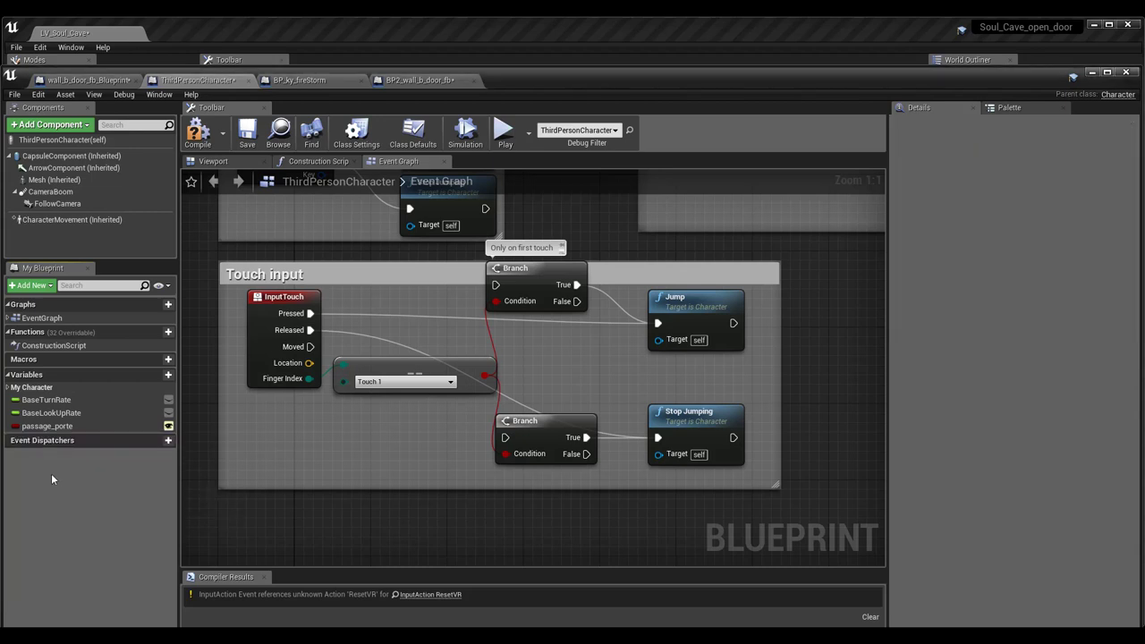
{"action": "left_click", "coordinate": [50, 426]}
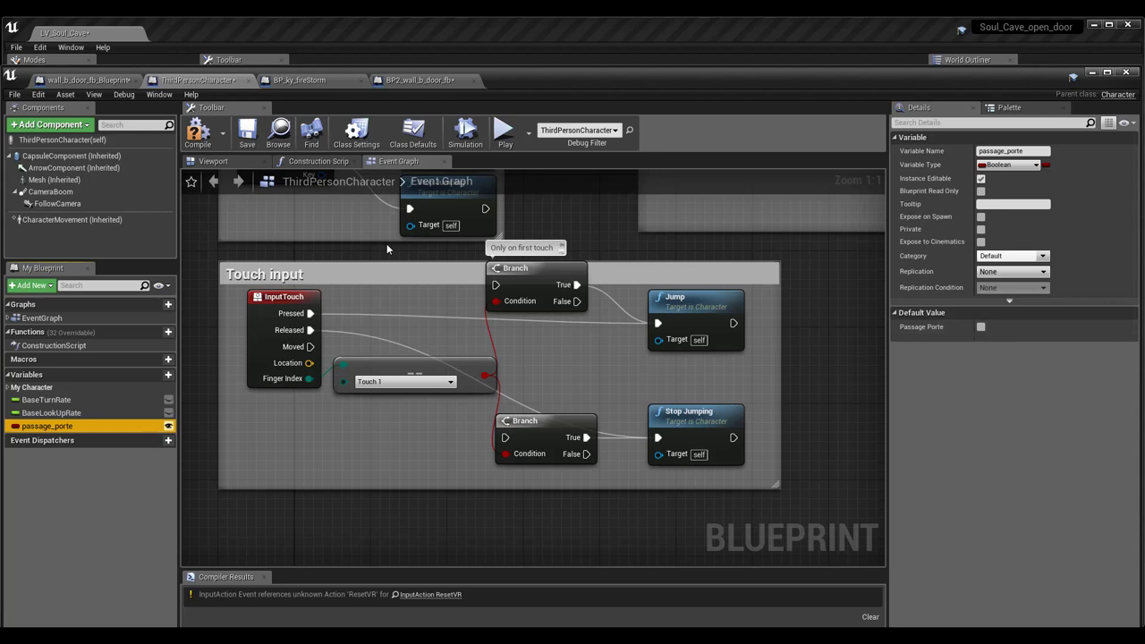
{"action": "left_click", "coordinate": [198, 134]}
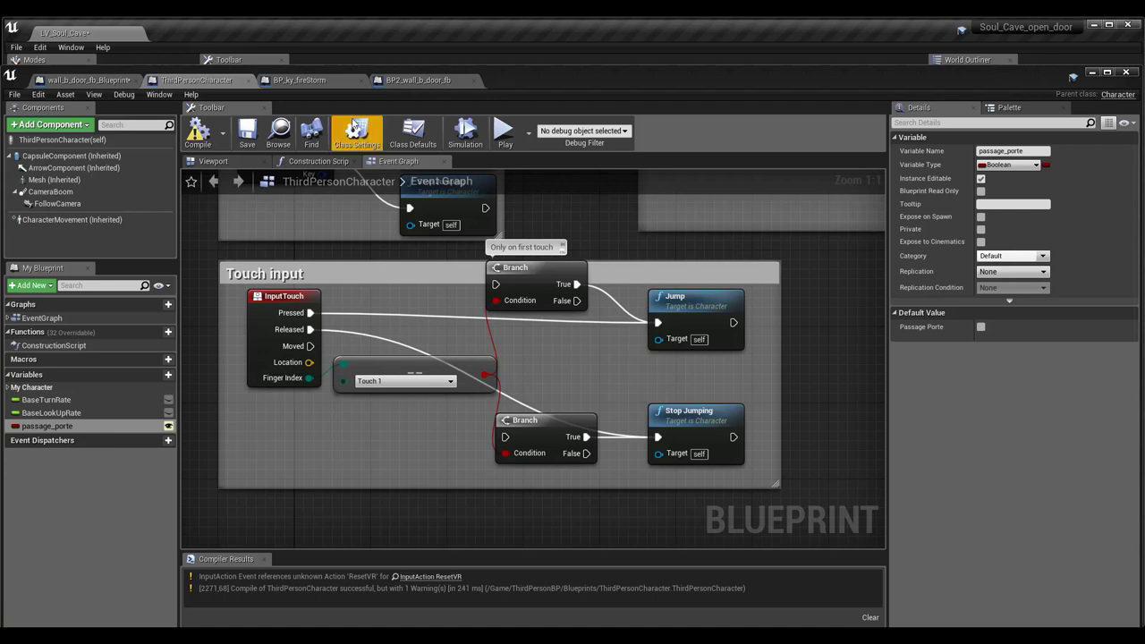
- Switch to the BP2_wall_b_door_fb Blueprint, showing its three default event nodes
{"action": "left_click", "coordinate": [405, 82]}
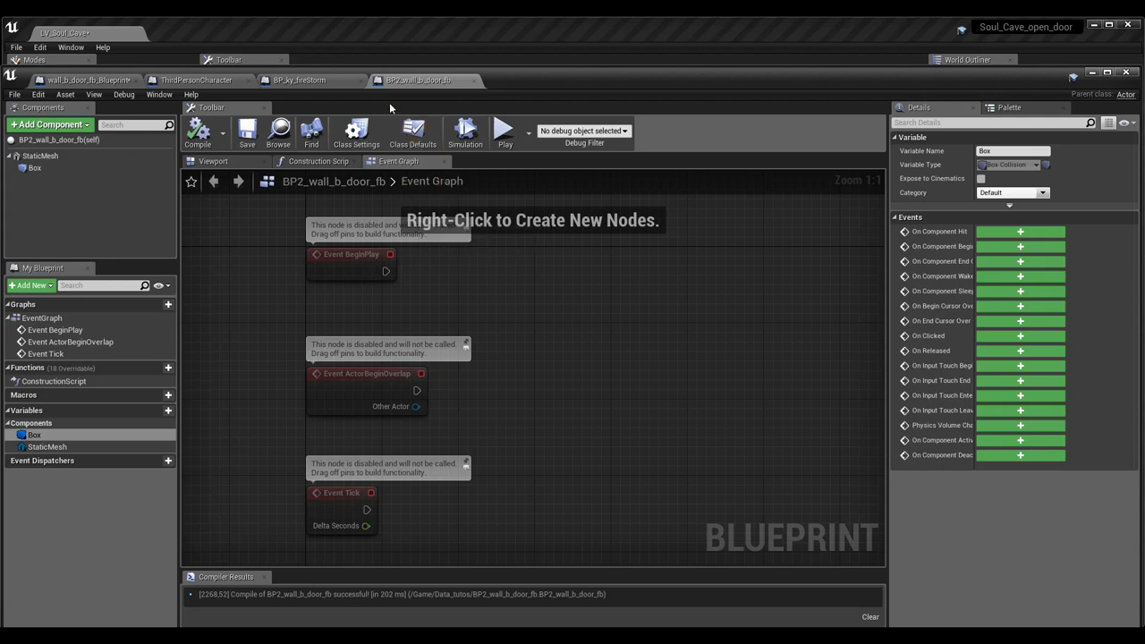
- Close BP2_wall_b_door_fb and return to the wall_b_door_fb_Blueprint Event Graph
{"action": "left_click", "coordinate": [474, 81]}
{"action": "left_click", "coordinate": [83, 82]}
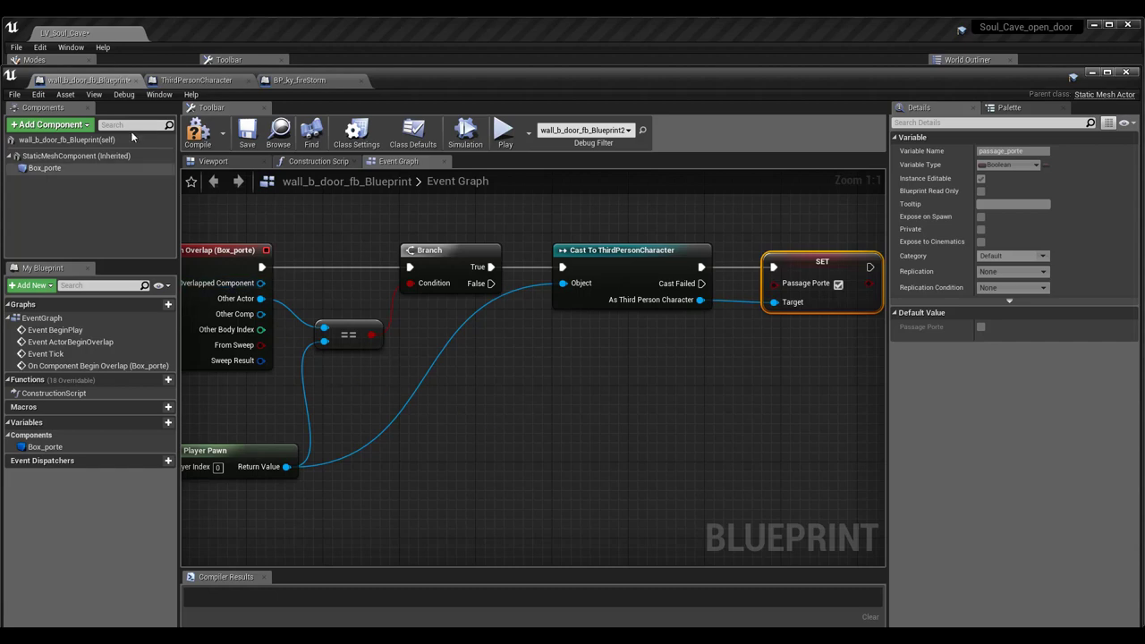
{"action": "right_click_drag", "start_coordinate": [619, 419], "coordinate": [565, 439]}
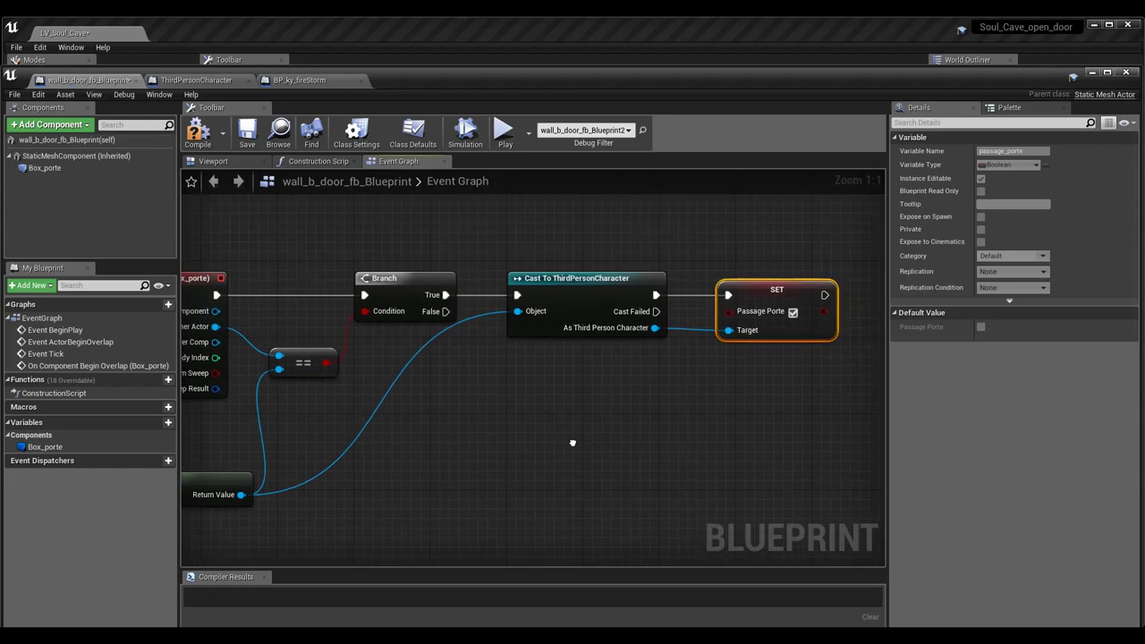
{"action": "left_click_drag", "start_coordinate": [517, 83], "coordinate": [516, 160]}
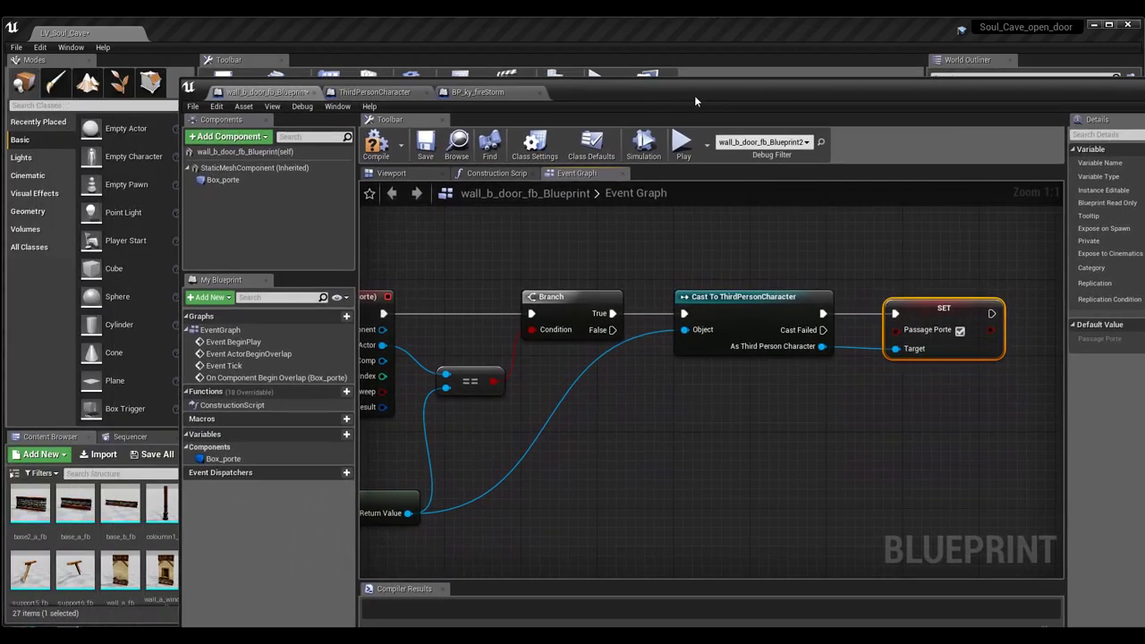
{"action": "left_click_drag", "start_coordinate": [516, 164], "coordinate": [508, 81]}
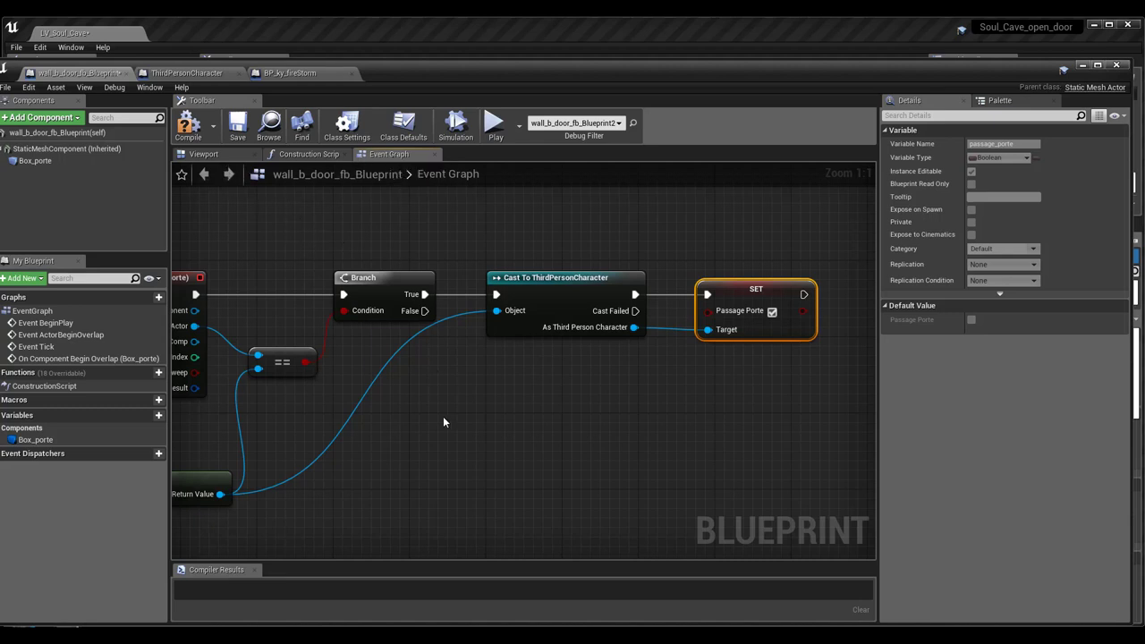
- Tidy the SET Passage Porte and Cast nodes, then list actions for the As Third Person Character output
{"action": "right_click_drag", "start_coordinate": [443, 422], "coordinate": [587, 265]}
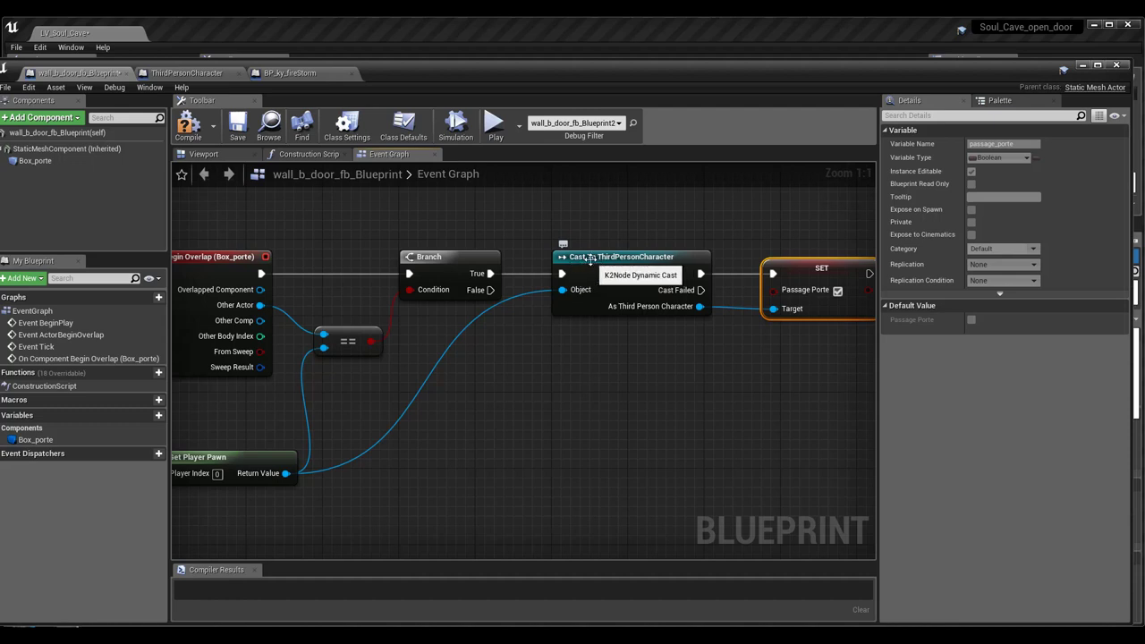
{"action": "right_click_drag", "start_coordinate": [669, 370], "coordinate": [582, 370]}
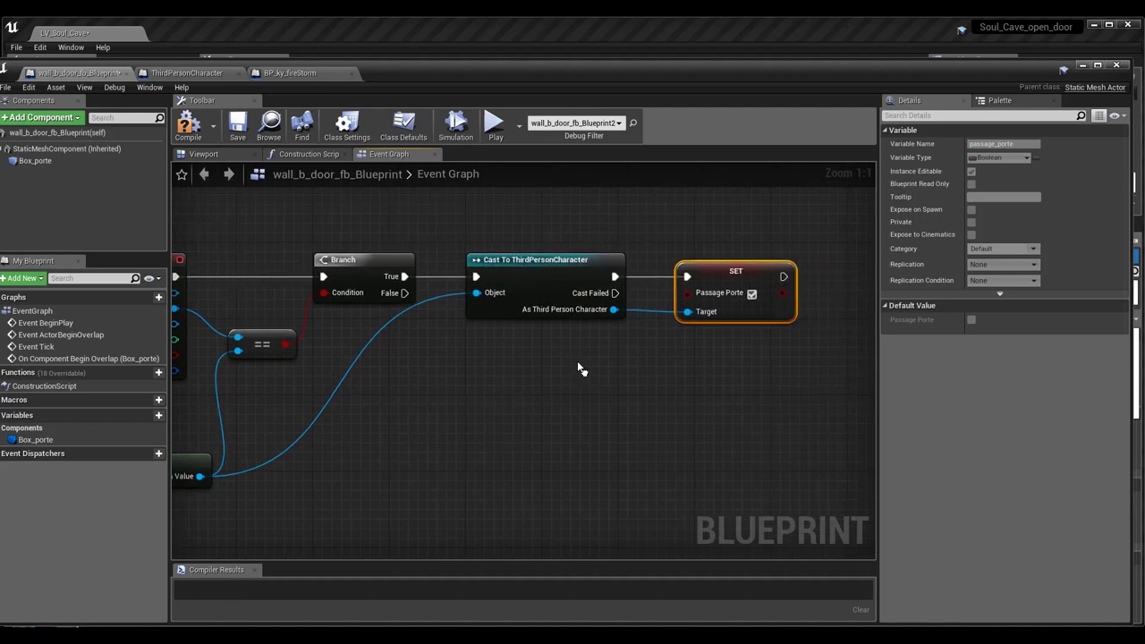
{"action": "mouse_move", "coordinate": [504, 302]}
{"action": "right_mouse_down"}
{"action": "mouse_move", "coordinate": [630, 356]}
{"action": "mouse_move", "coordinate": [686, 347]}
{"action": "right_mouse_up"}
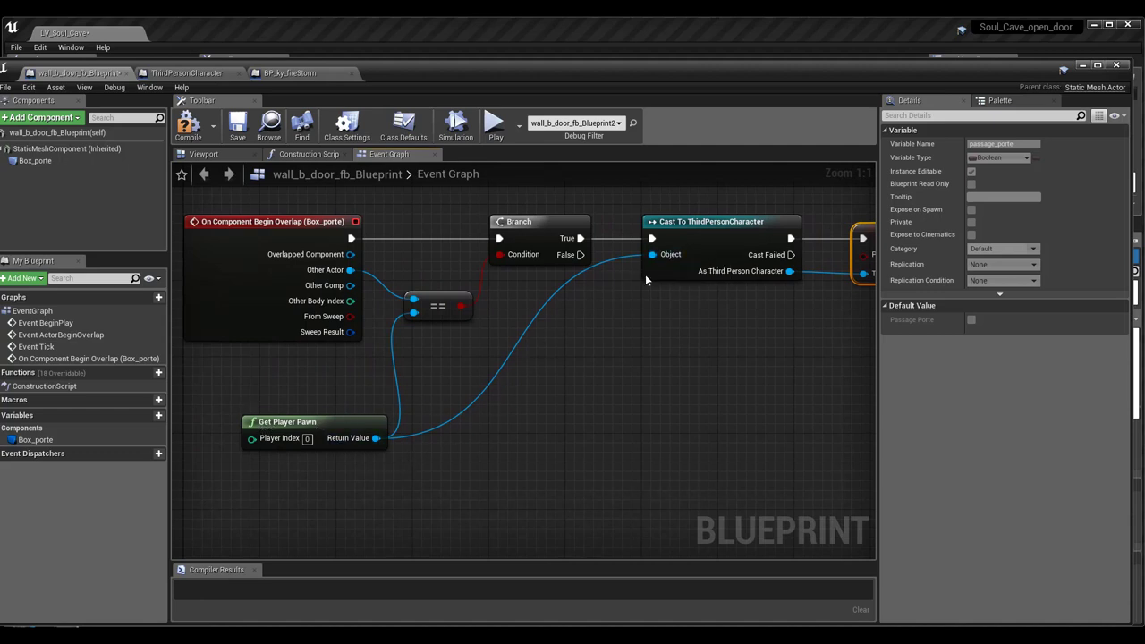
{"action": "right_click_drag", "start_coordinate": [639, 370], "coordinate": [481, 405]}
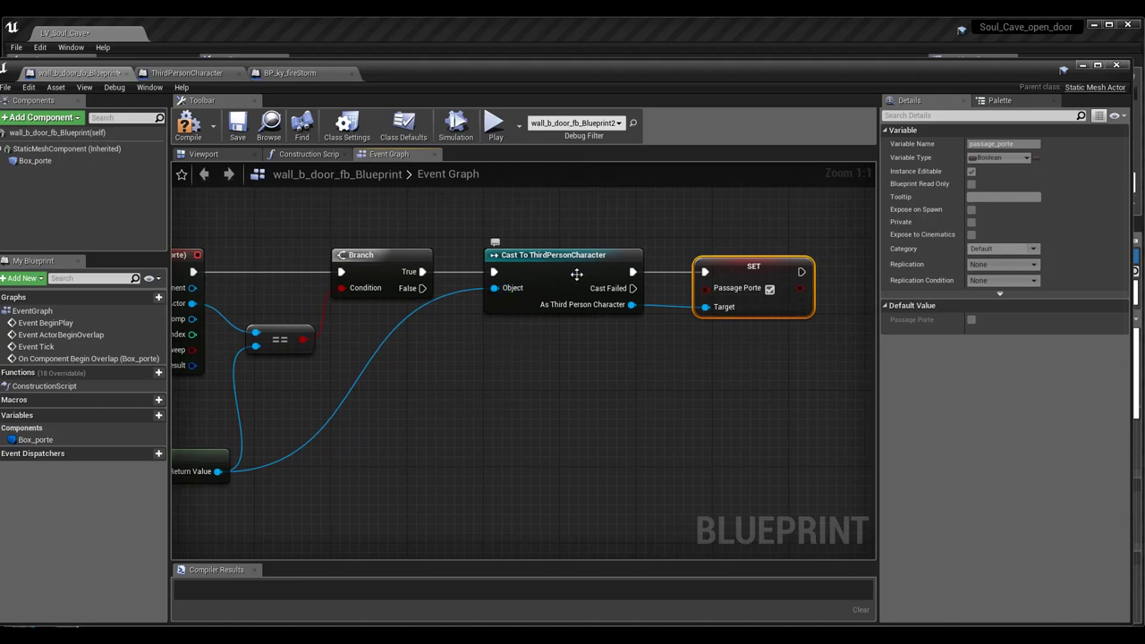
{"action": "right_click_drag", "start_coordinate": [564, 370], "coordinate": [763, 352]}
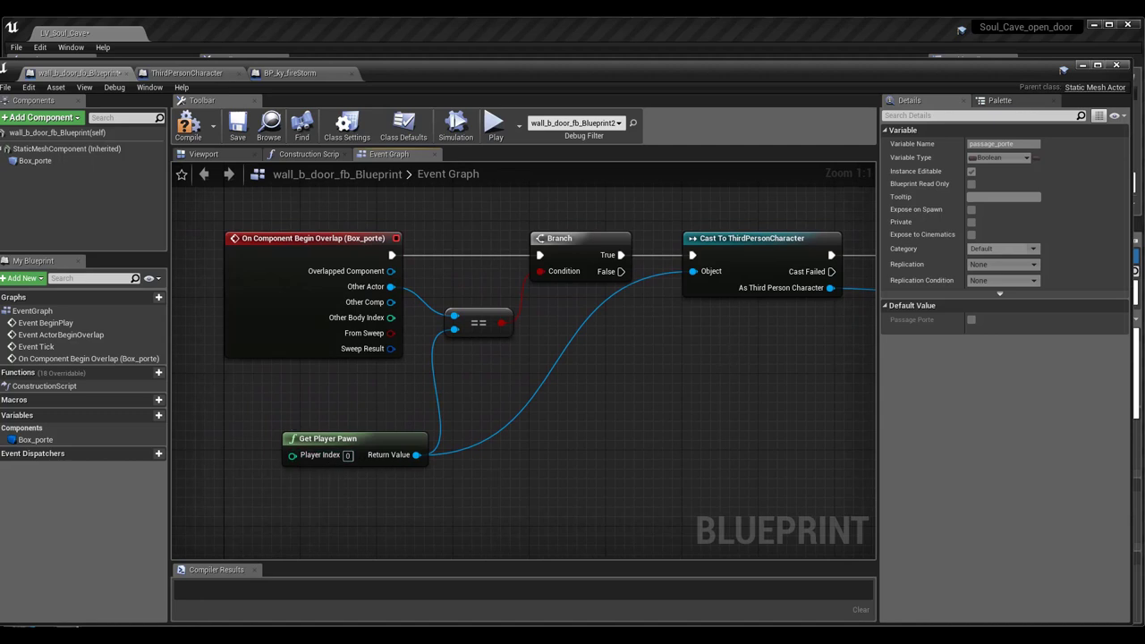
{"action": "right_click_drag", "start_coordinate": [731, 343], "coordinate": [499, 333]}
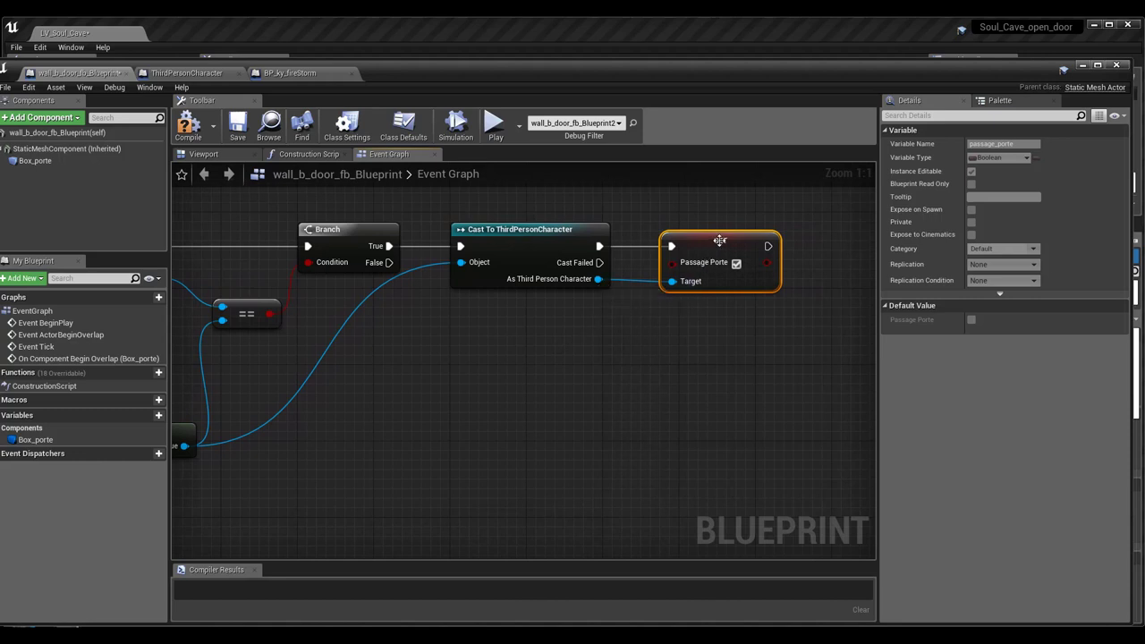
{"action": "left_click_drag", "start_coordinate": [719, 235], "coordinate": [720, 225]}
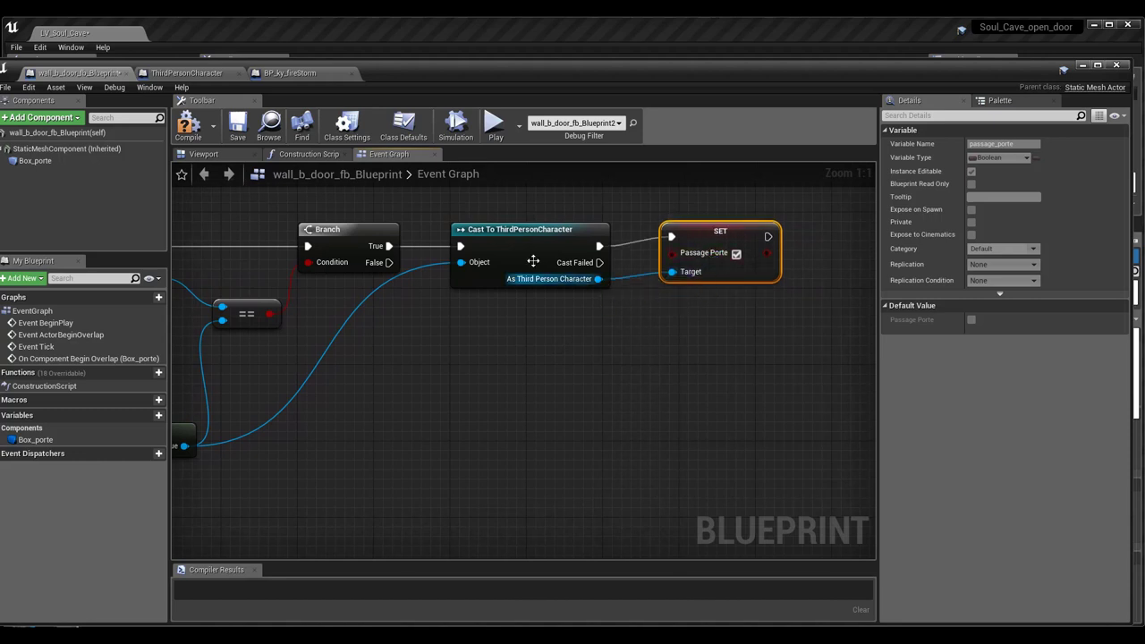
{"action": "left_click_drag", "start_coordinate": [517, 227], "coordinate": [506, 226]}
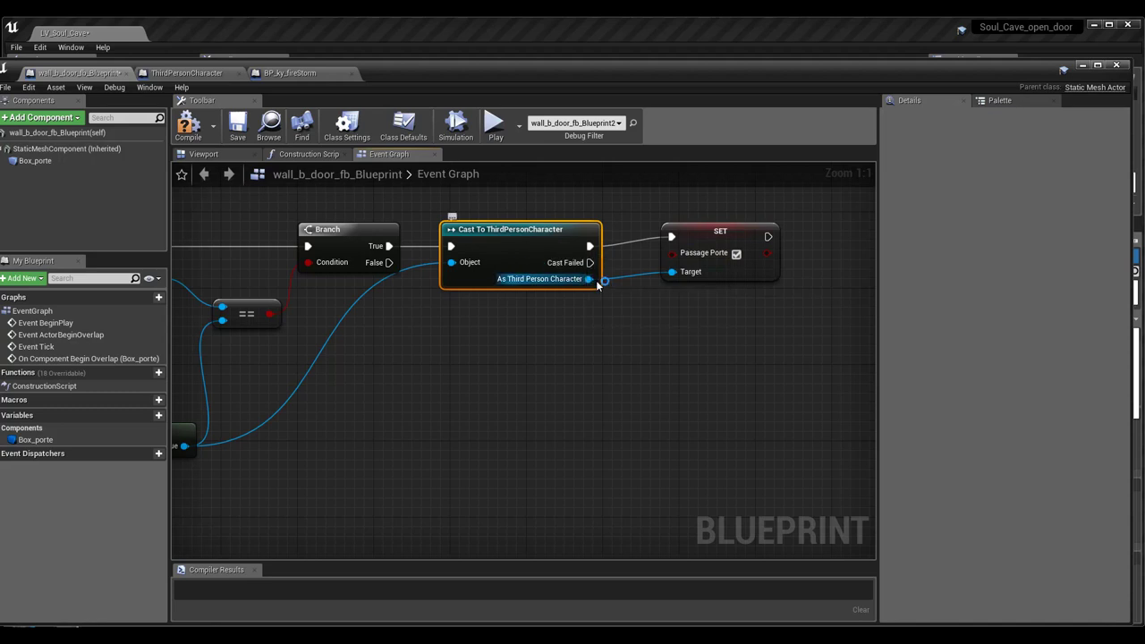
{"action": "left_click_drag", "start_coordinate": [589, 278], "coordinate": [689, 367]}
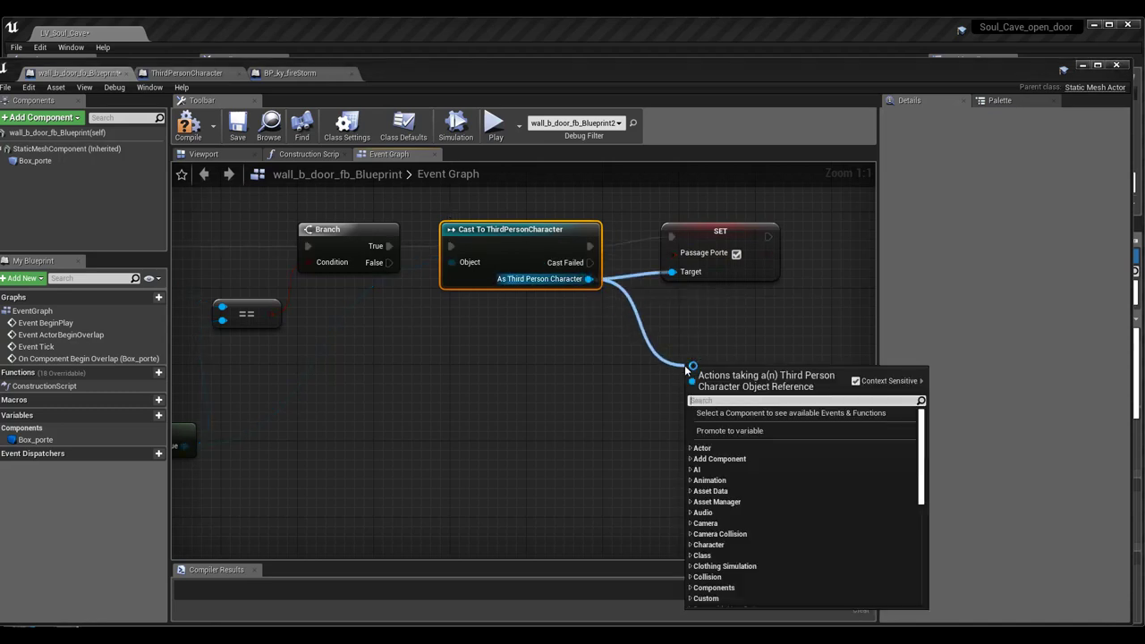
- Search 'passa' in the action menu, cancel it, and nudge SET Passage Porte down
{"action": "type", "text": "pas"}
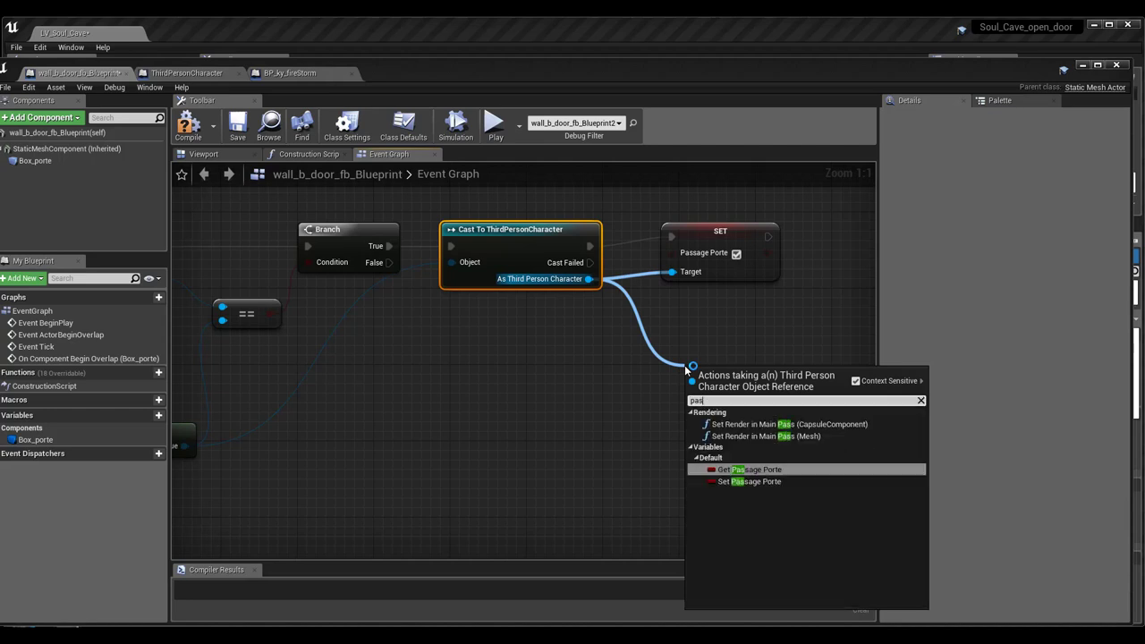
{"action": "type", "text": "sa"}
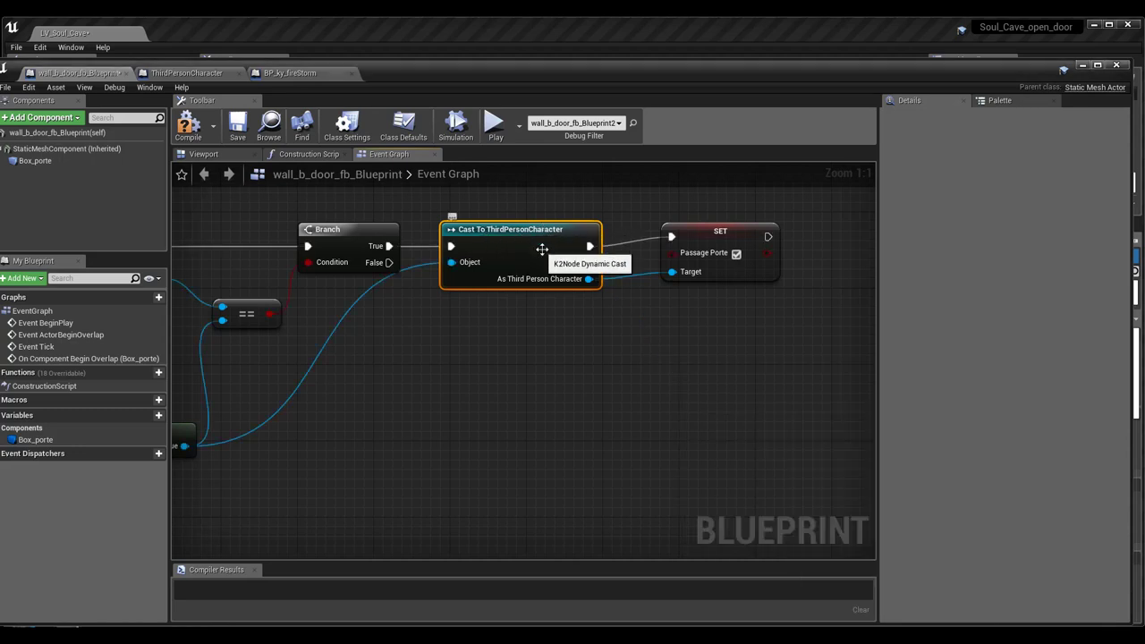
{"action": "left_click_drag", "start_coordinate": [706, 233], "coordinate": [706, 242]}
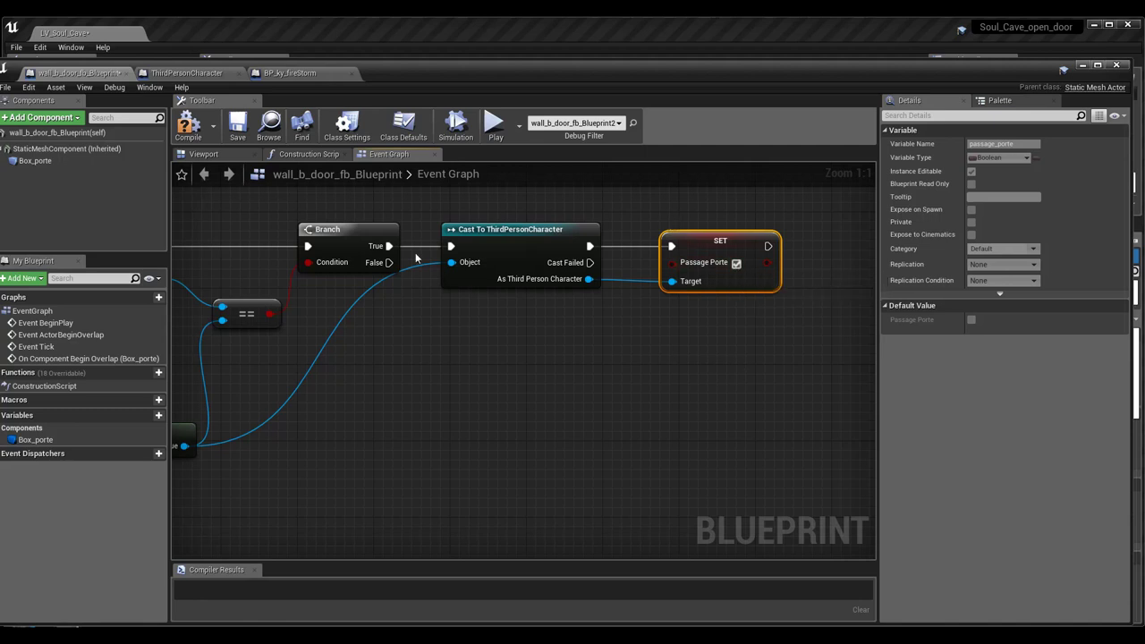
- Compile and save wall_b_door_fb_Blueprint
{"action": "left_click", "coordinate": [188, 123]}
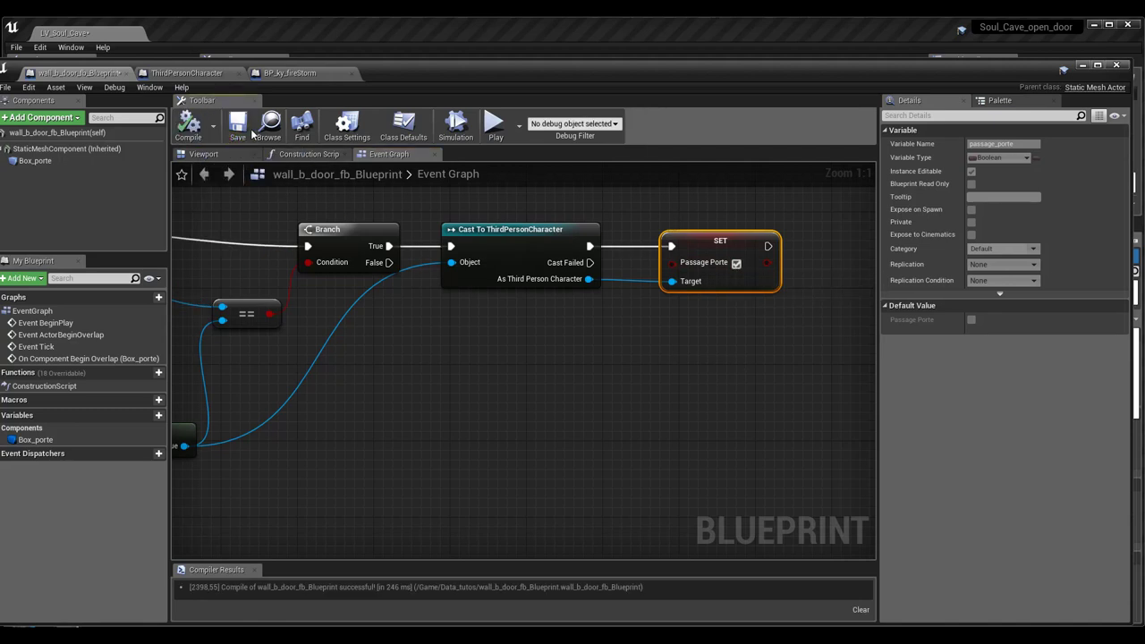
{"action": "left_click", "coordinate": [251, 130]}
{"action": "left_click_drag", "start_coordinate": [467, 75], "coordinate": [474, 73]}
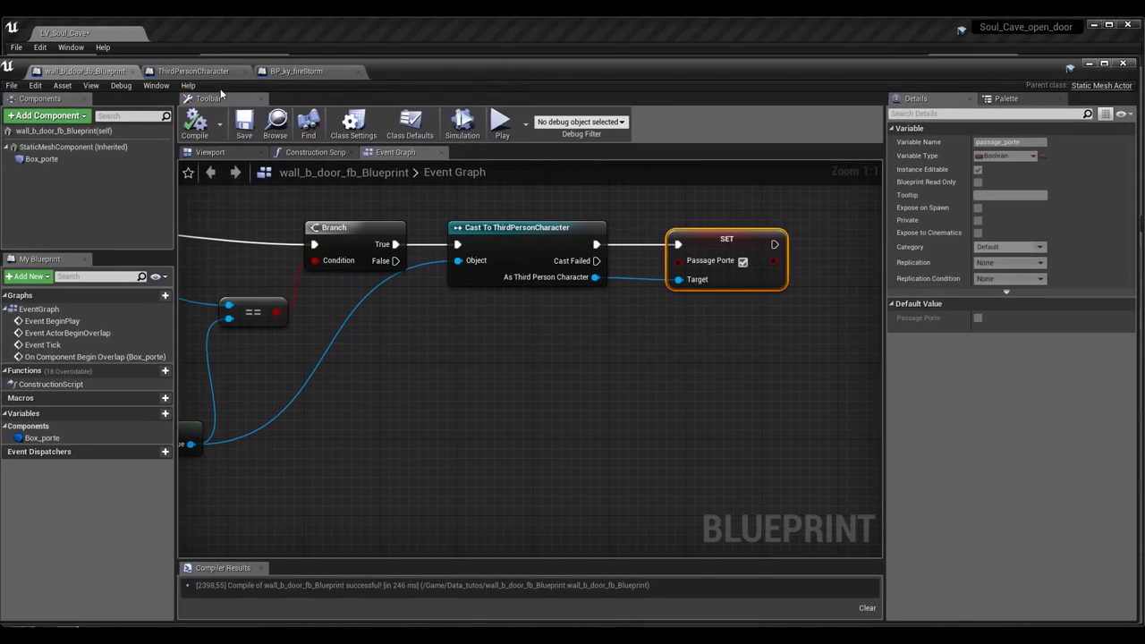
- In BP_ky_fireStorm, inspect Box_FX_fire and arrange the overlap, Cast and Set Hidden in Game nodes
{"action": "left_click", "coordinate": [295, 71]}
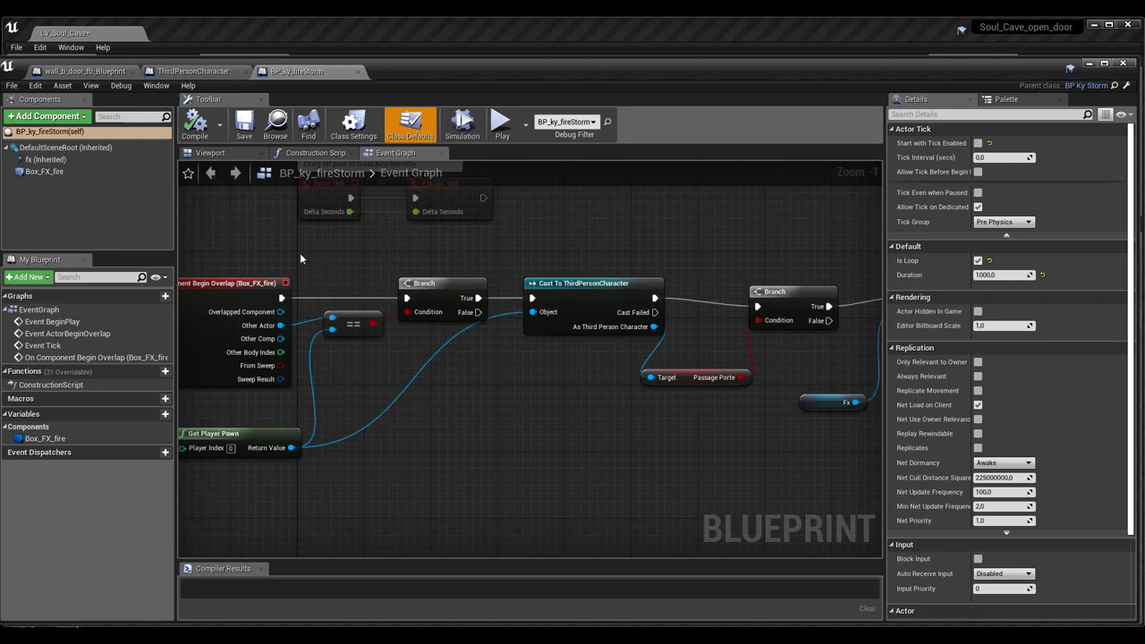
{"action": "right_click_drag", "start_coordinate": [261, 291], "coordinate": [401, 283]}
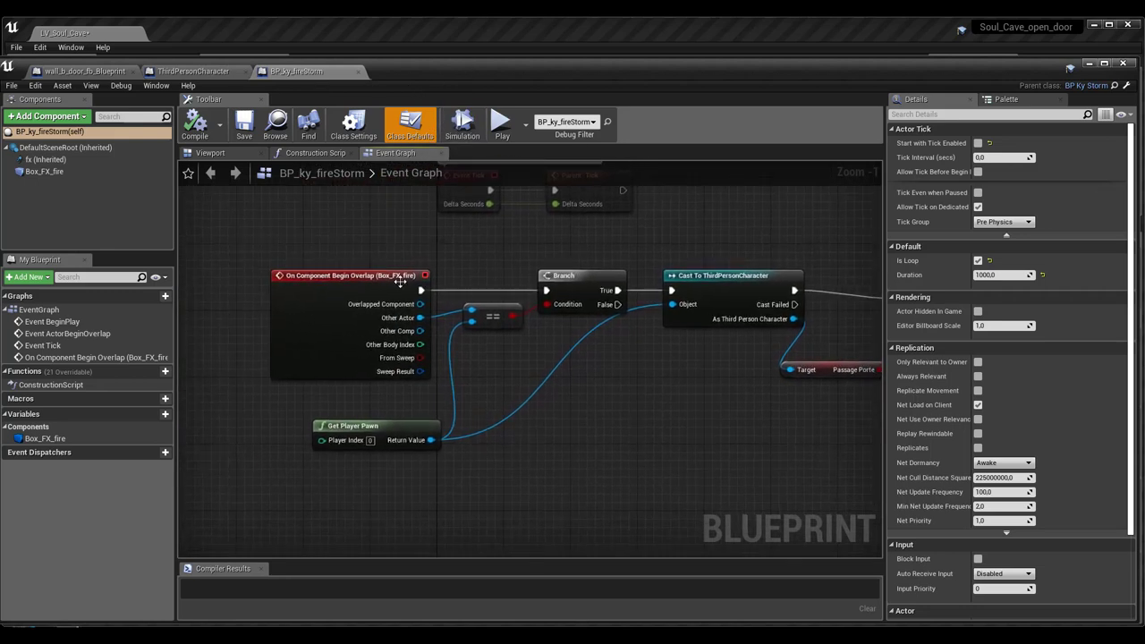
{"action": "left_click", "coordinate": [40, 172]}
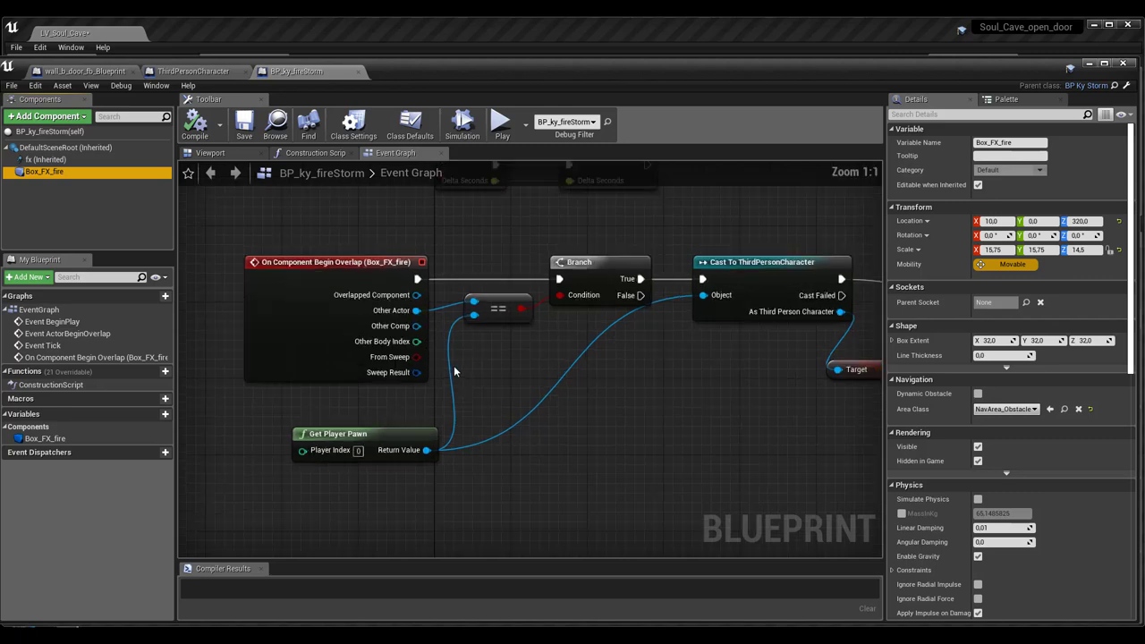
{"action": "scroll", "coordinate": [453, 365], "scroll_direction": "up", "scroll_amount": 1}
{"action": "left_click_drag", "start_coordinate": [495, 313], "coordinate": [500, 341]}
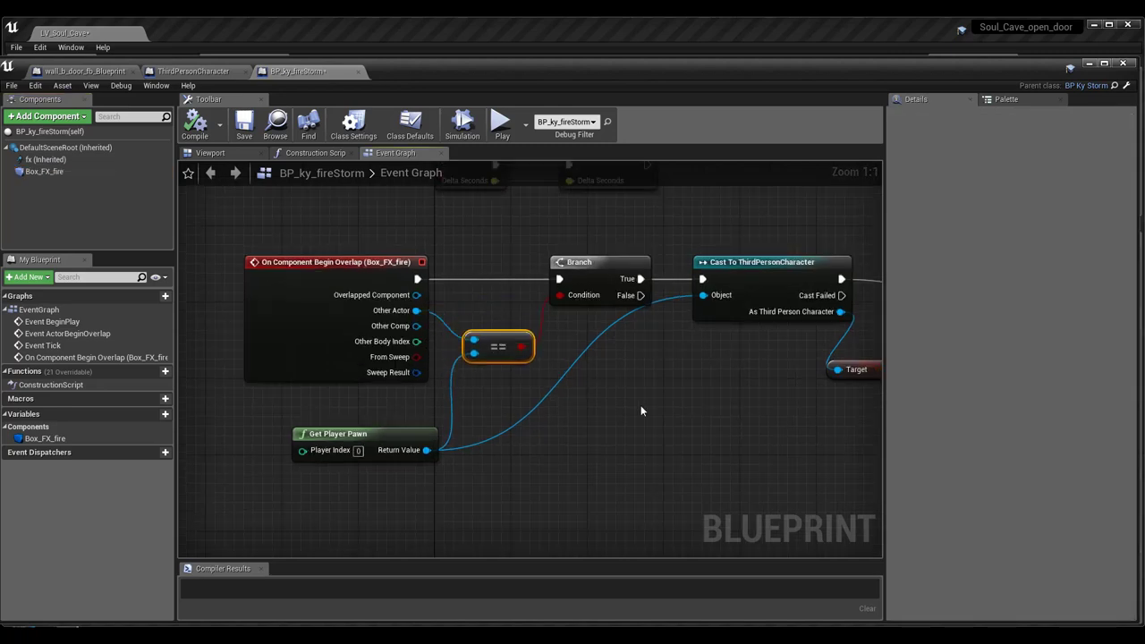
{"action": "right_click_drag", "start_coordinate": [640, 411], "coordinate": [402, 427]}
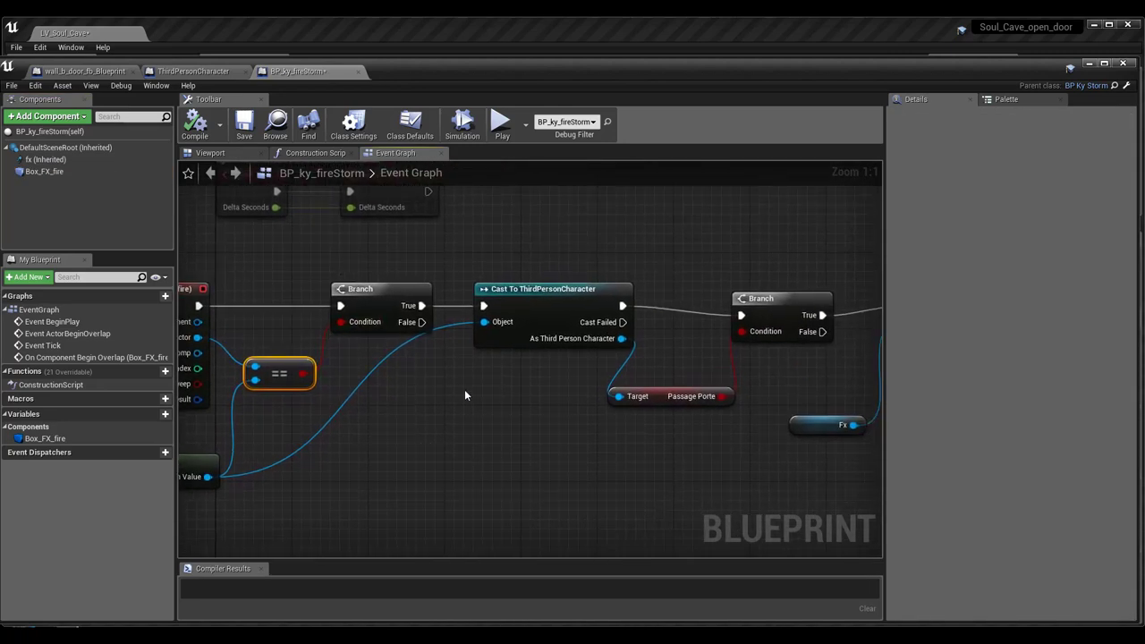
{"action": "right_click_drag", "start_coordinate": [464, 394], "coordinate": [377, 409]}
{"action": "left_click", "coordinate": [442, 309]}
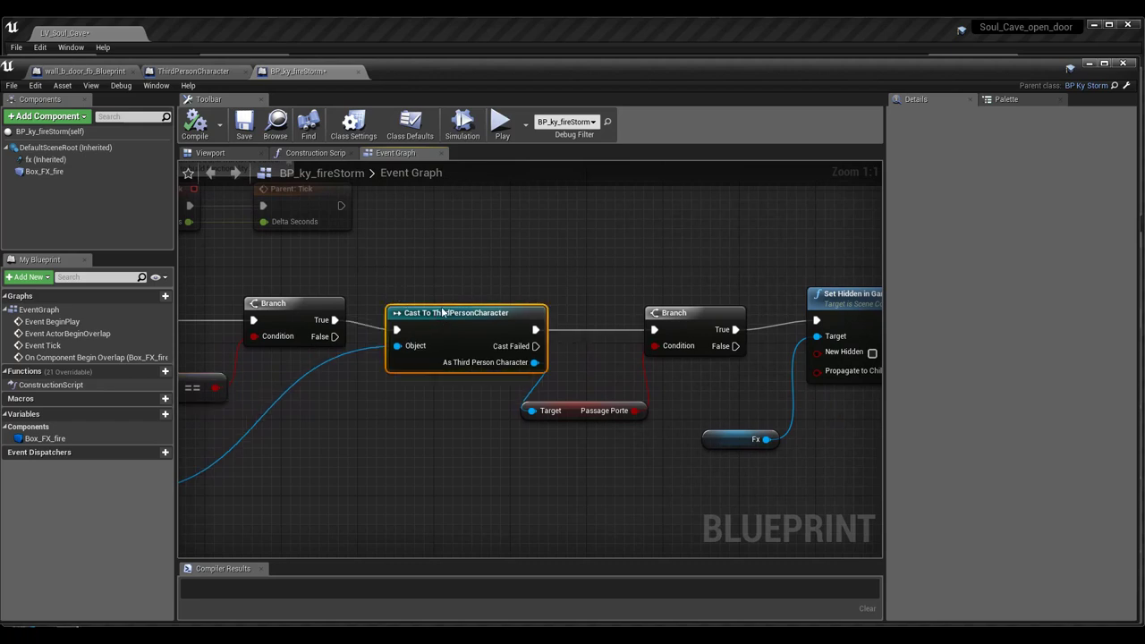
{"action": "right_click_drag", "start_coordinate": [462, 436], "coordinate": [436, 372]}
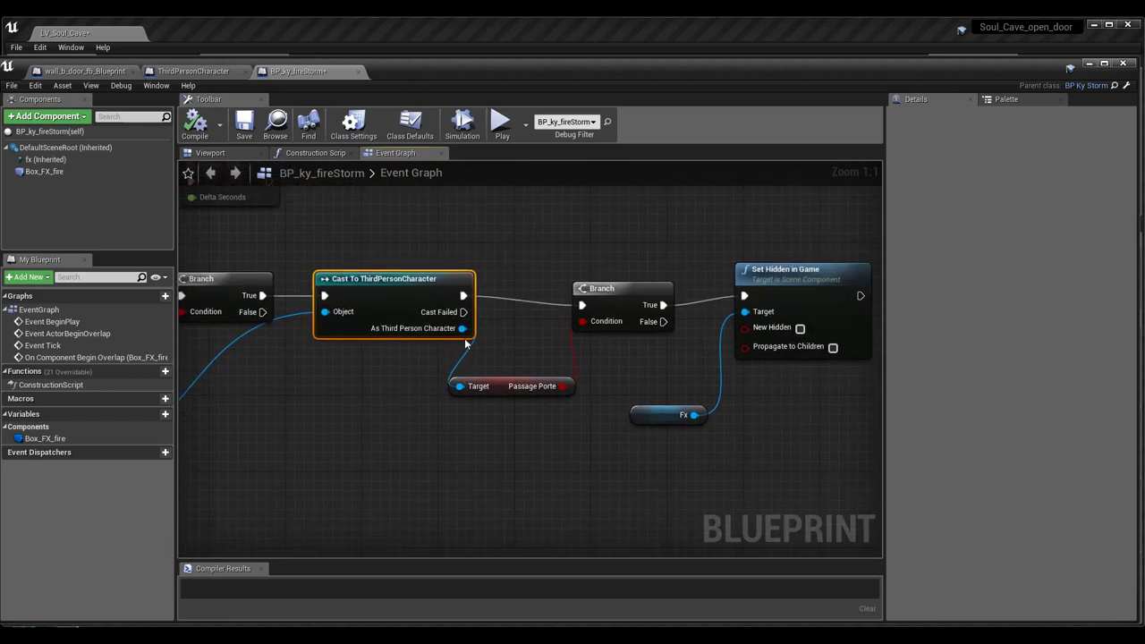
- Add a Get Passage Porte node off the cast's As Third Person Character output by searching 'passa'
{"action": "left_click_drag", "start_coordinate": [462, 328], "coordinate": [514, 489]}
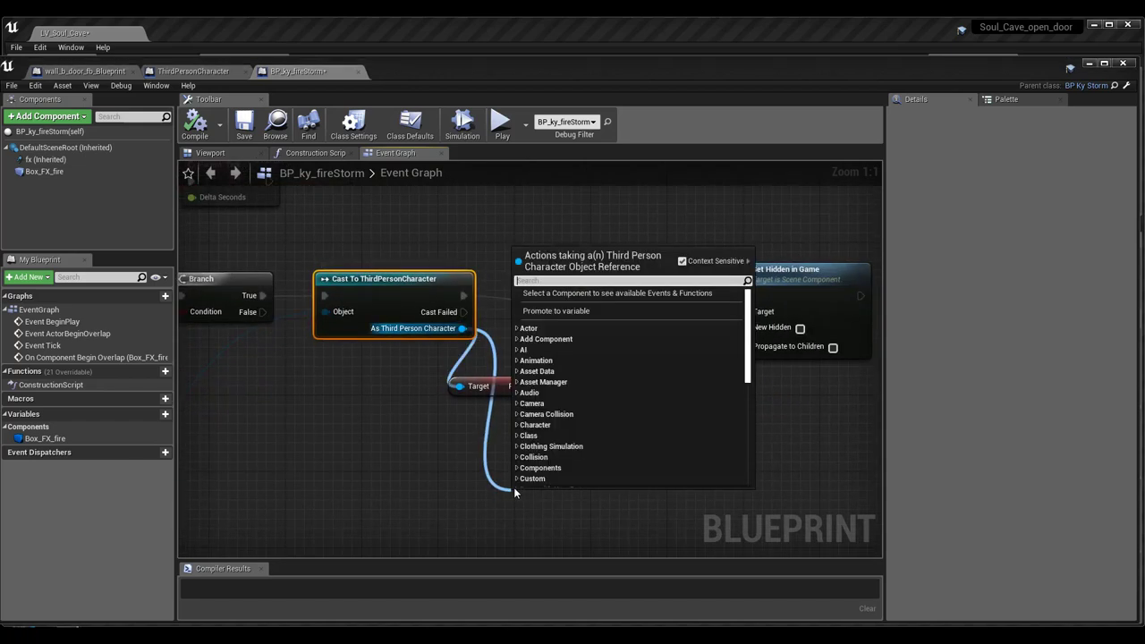
{"action": "type", "text": "passa"}
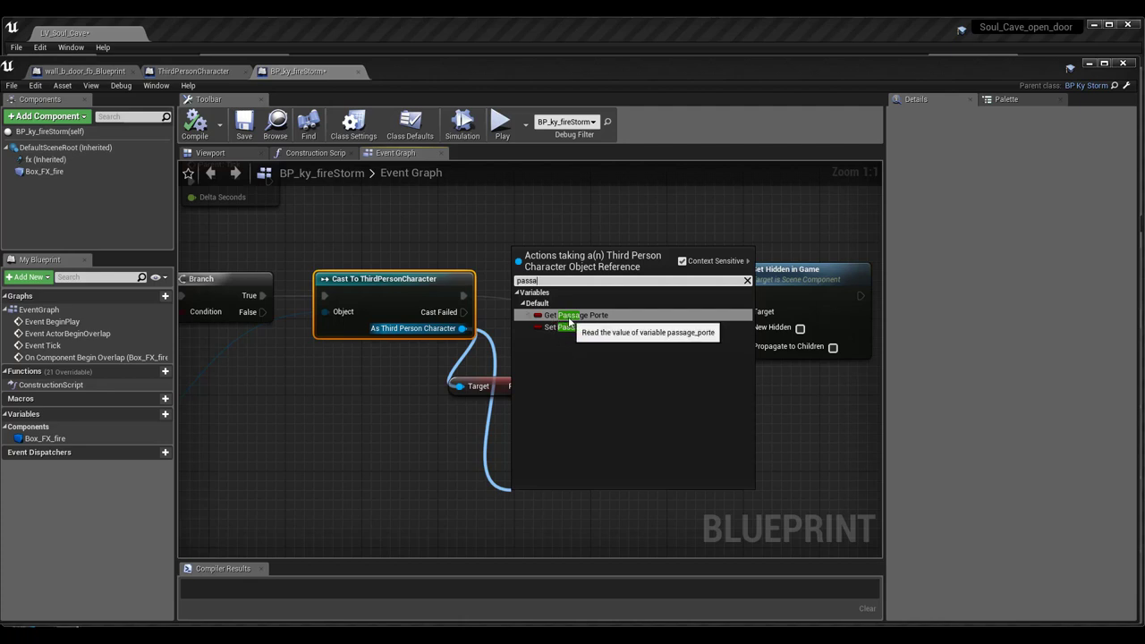
{"action": "key", "text": "Return"}
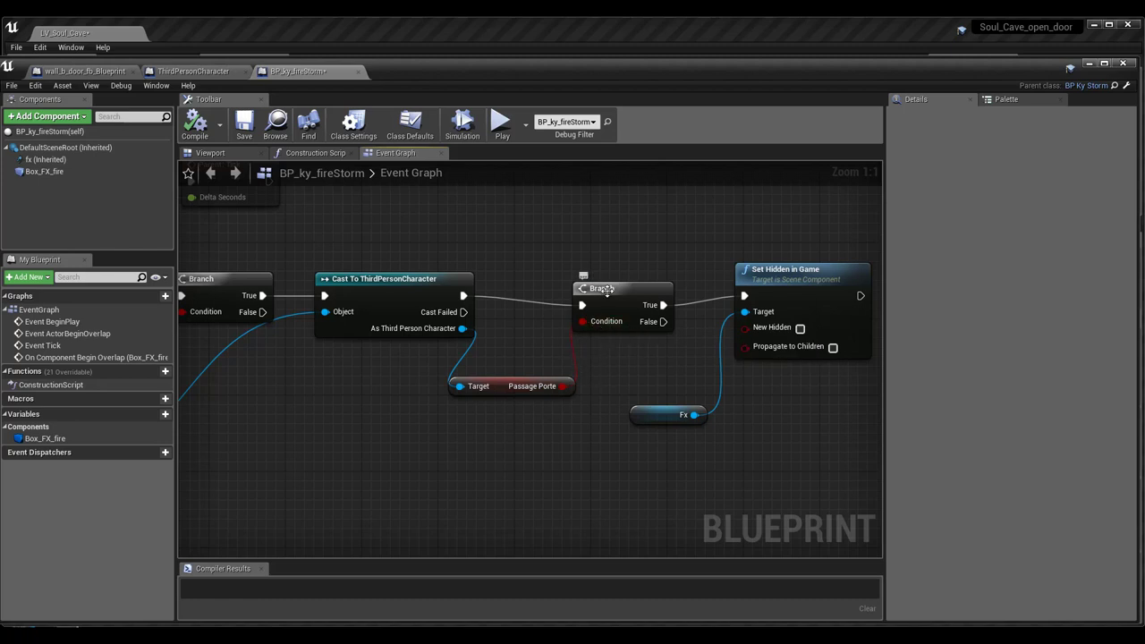
- Wire Passage Porte into the second Branch's Condition, then select the fx component's details
{"action": "left_click_drag", "start_coordinate": [589, 316], "coordinate": [589, 306]}
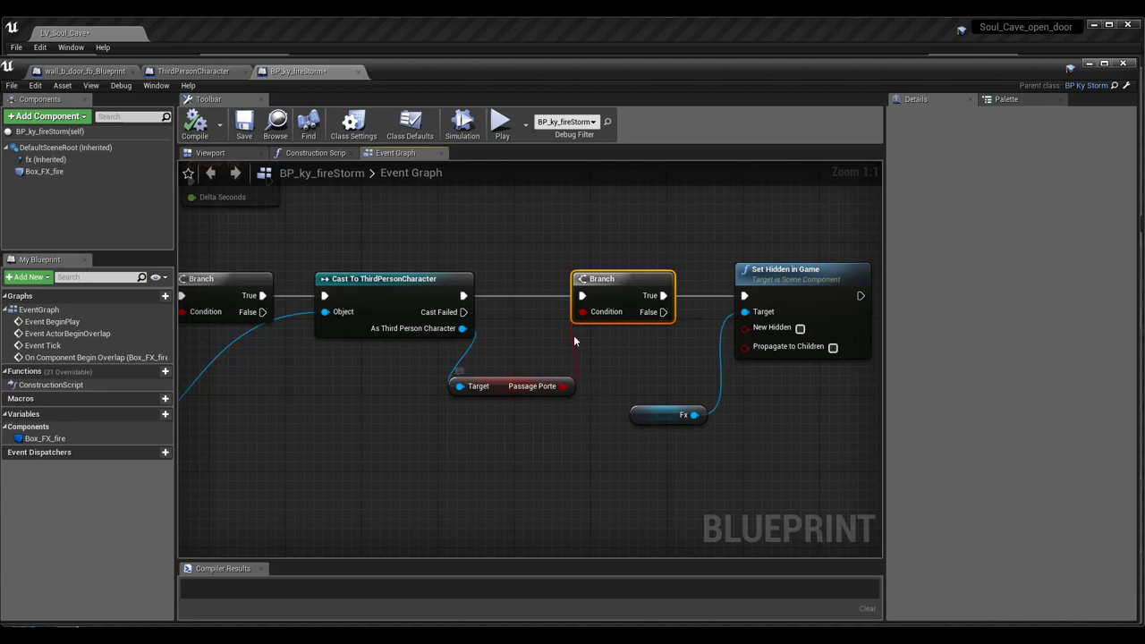
{"action": "left_click_drag", "start_coordinate": [574, 340], "coordinate": [579, 313]}
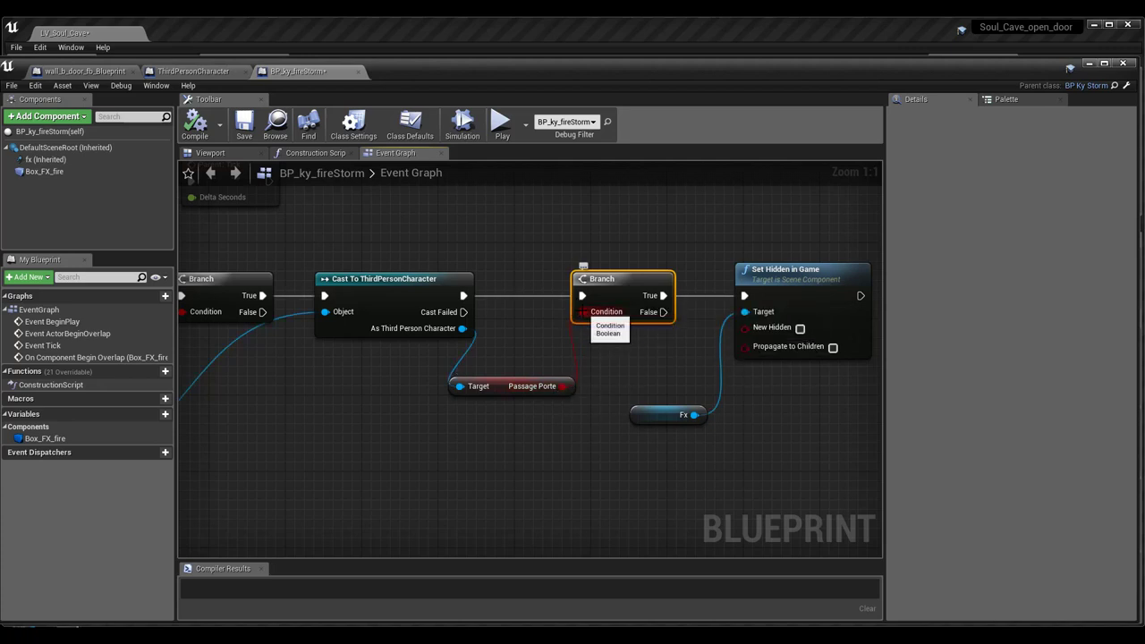
{"action": "right_click_drag", "start_coordinate": [616, 386], "coordinate": [467, 386]}
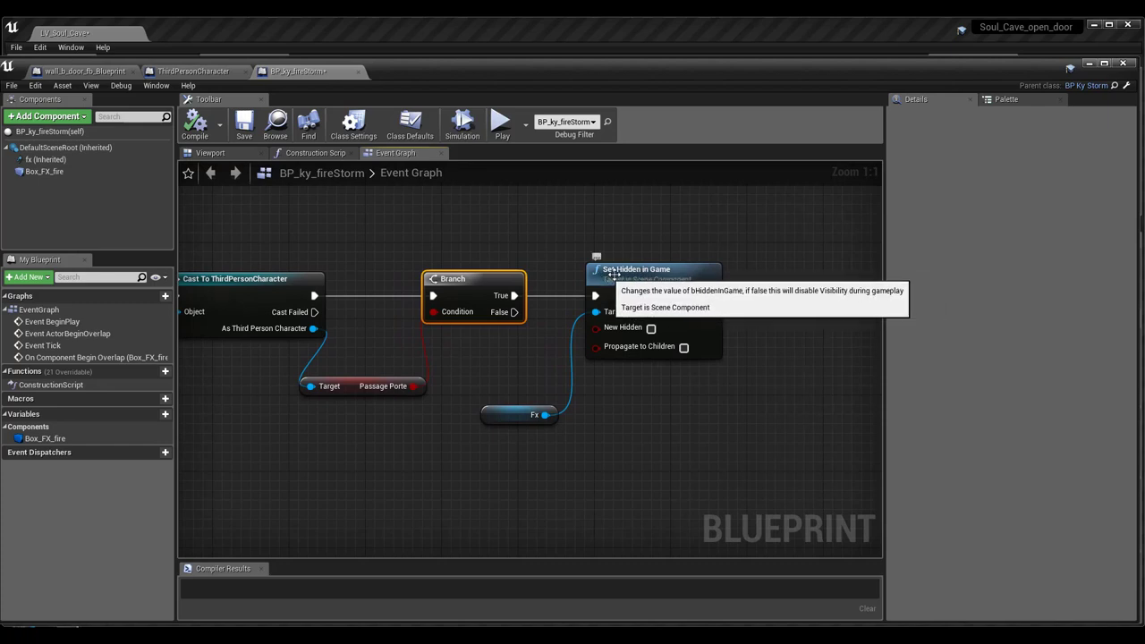
{"action": "left_click", "coordinate": [669, 278]}
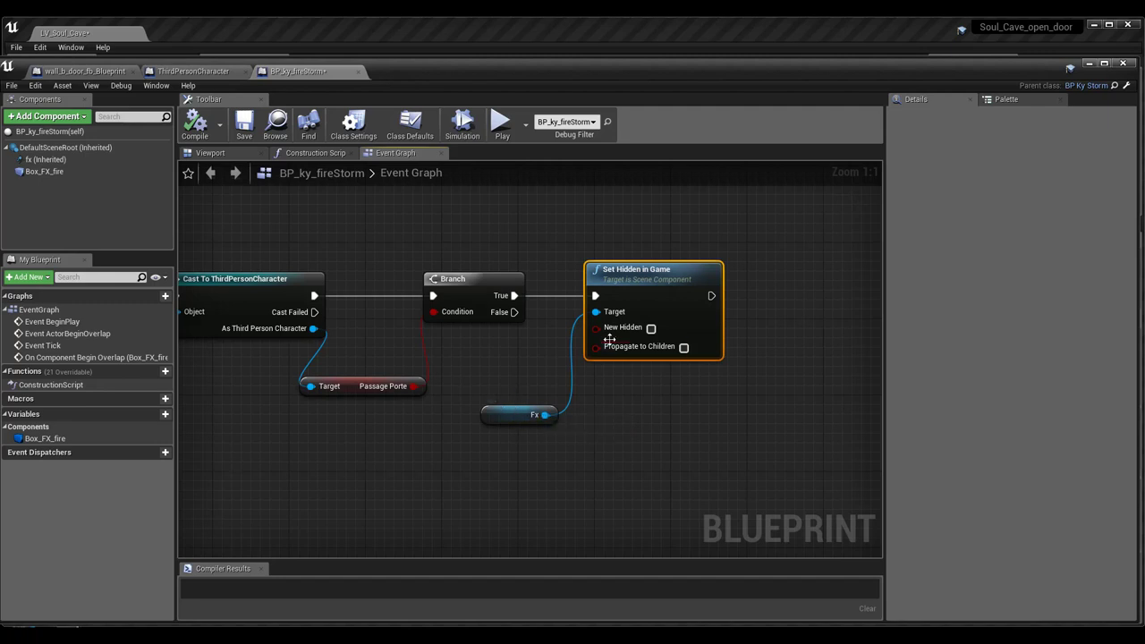
{"action": "left_click", "coordinate": [44, 161]}
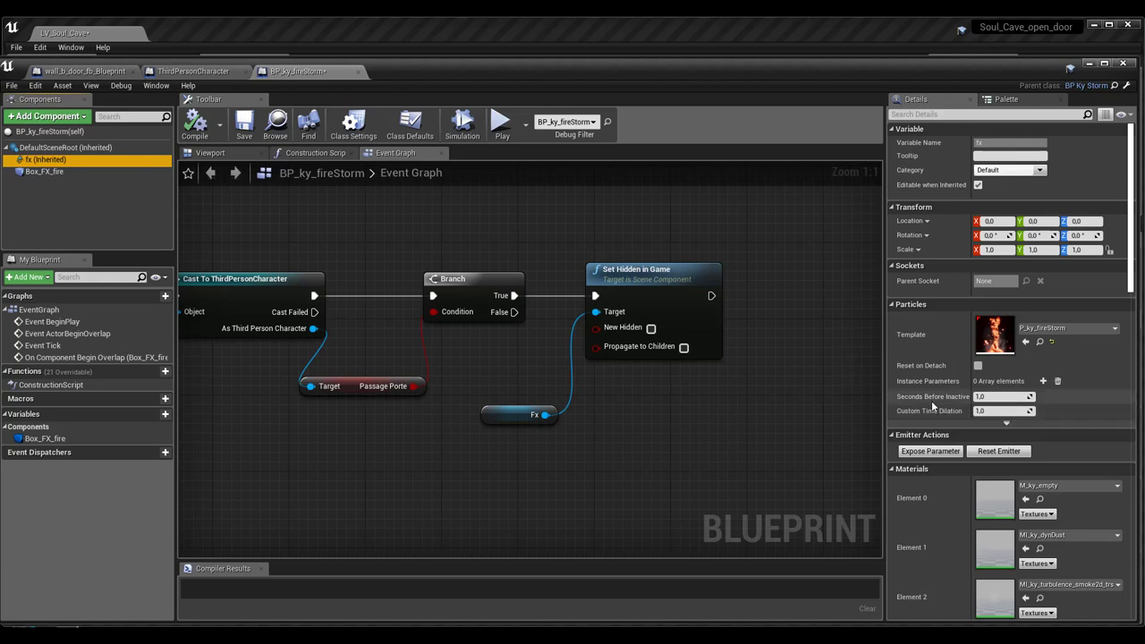
- Enable Hidden in Game under Rendering for the fx particle component
{"action": "scroll", "coordinate": [933, 402], "scroll_direction": "down", "scroll_amount": 2}
{"action": "scroll", "coordinate": [935, 403], "scroll_direction": "down", "scroll_amount": 3}
{"action": "scroll", "coordinate": [937, 402], "scroll_direction": "down", "scroll_amount": 4}
{"action": "scroll", "coordinate": [938, 402], "scroll_direction": "down", "scroll_amount": 2}
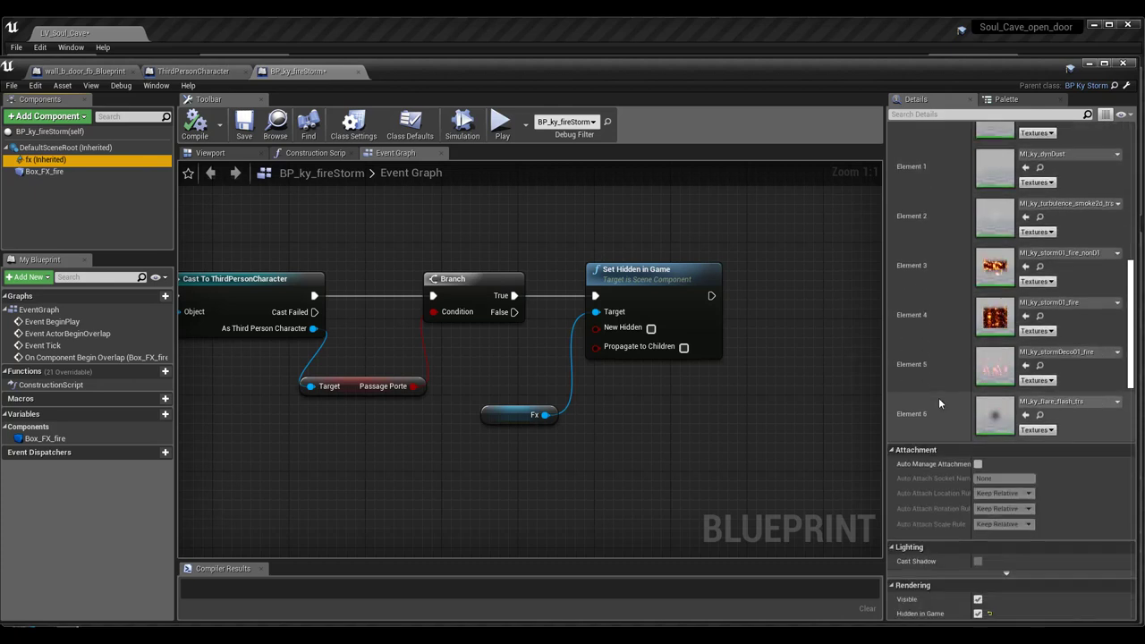
{"action": "scroll", "coordinate": [939, 399], "scroll_direction": "down", "scroll_amount": 2}
{"action": "scroll", "coordinate": [948, 416], "scroll_direction": "down", "scroll_amount": 2}
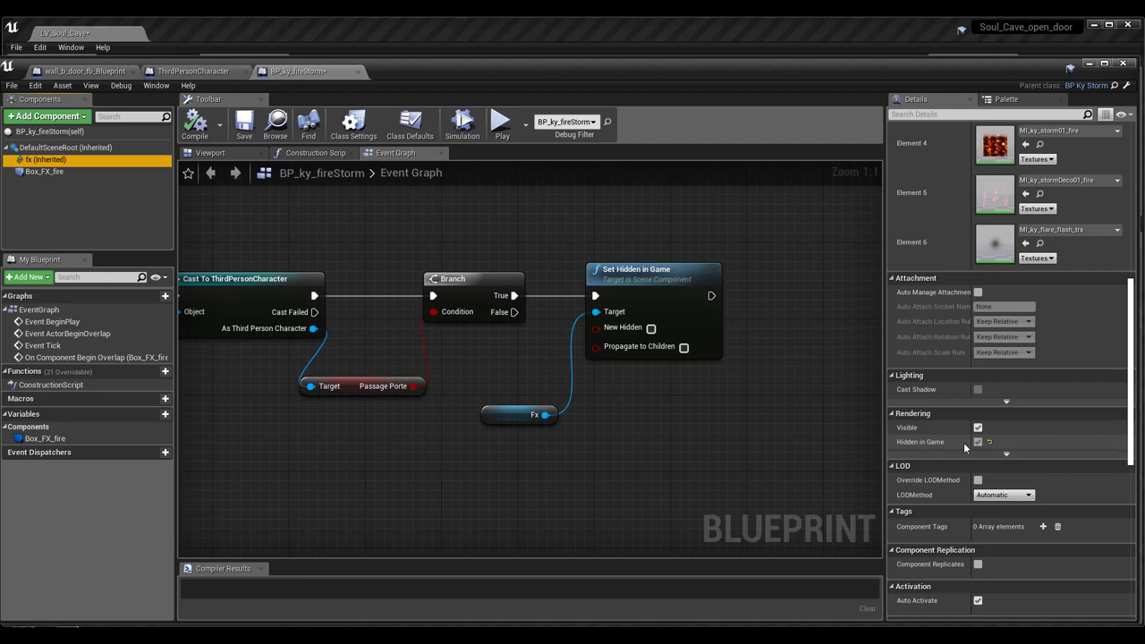
{"action": "left_click", "coordinate": [978, 441]}
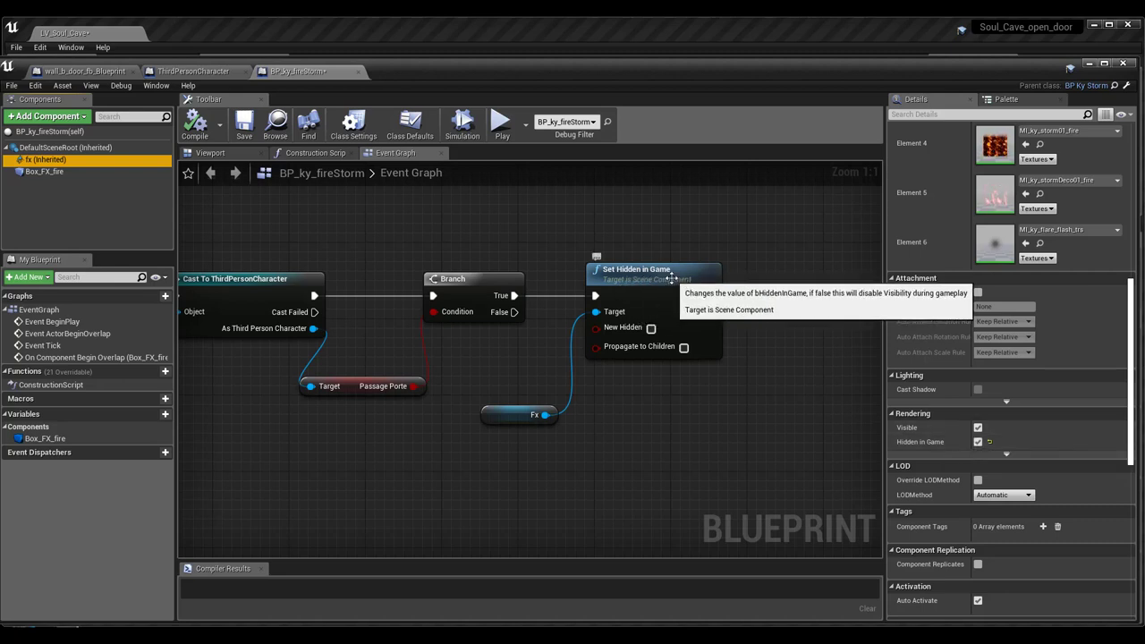
- Add a Set Hidden in Game node for the fx component after the Branch's True output
{"action": "left_click_drag", "start_coordinate": [515, 296], "coordinate": [677, 433]}
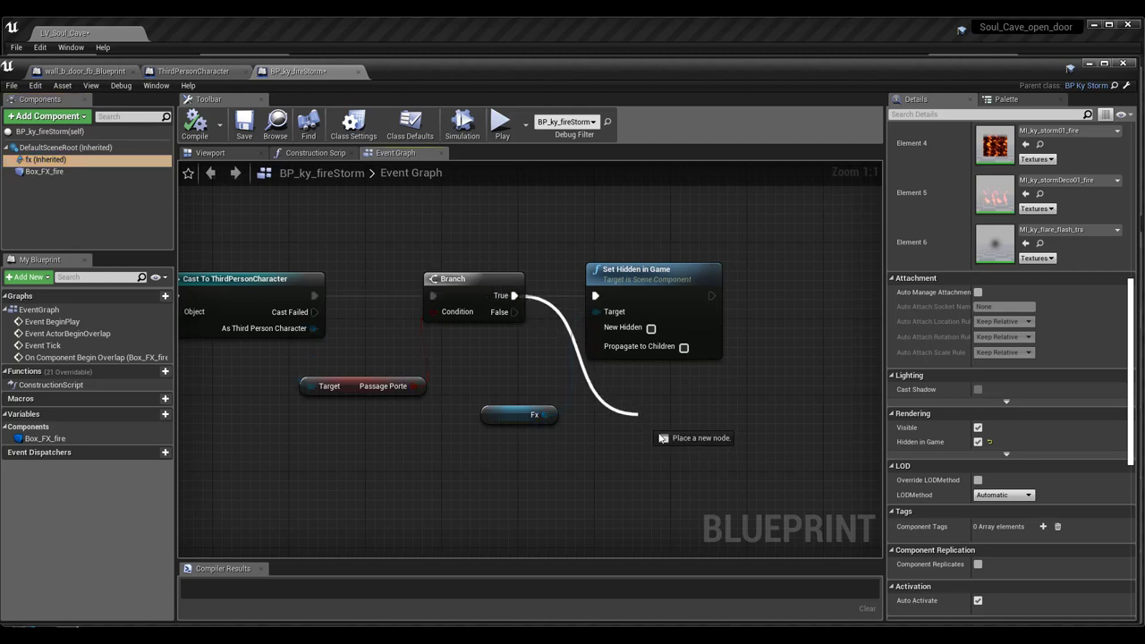
{"action": "type", "text": "set"}
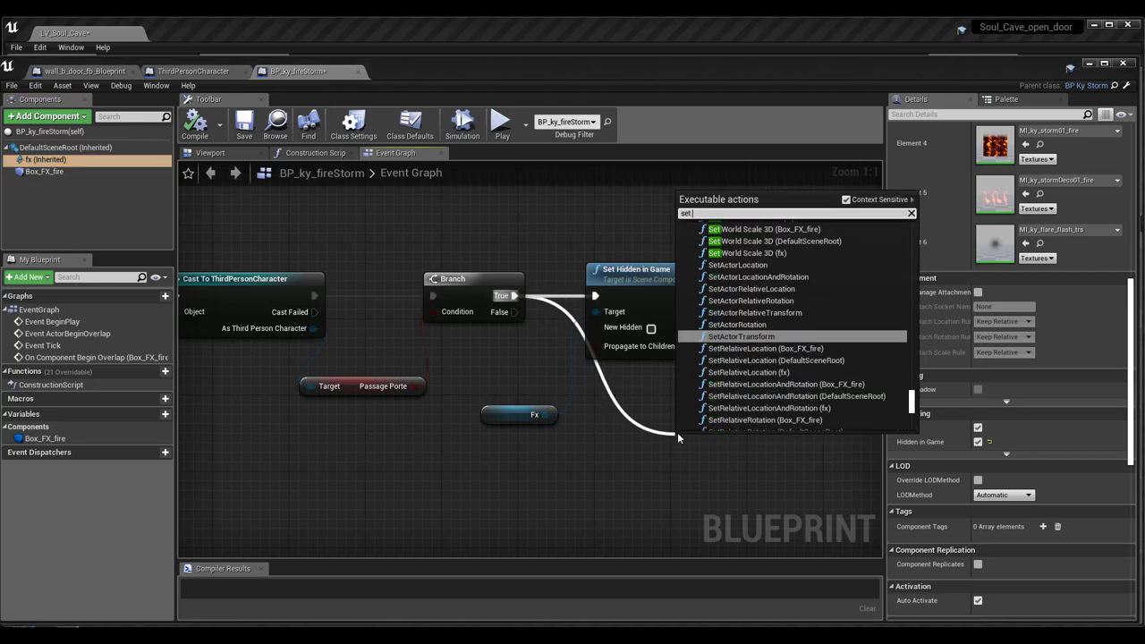
{"action": "type", "text": " hidden"}
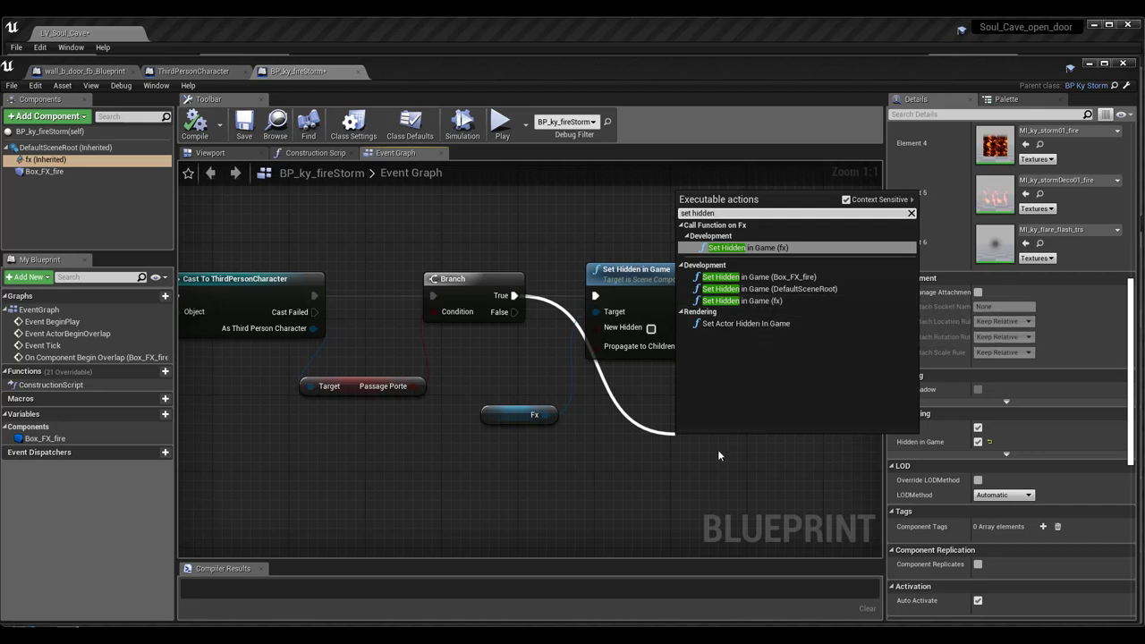
{"action": "key", "text": "Return"}
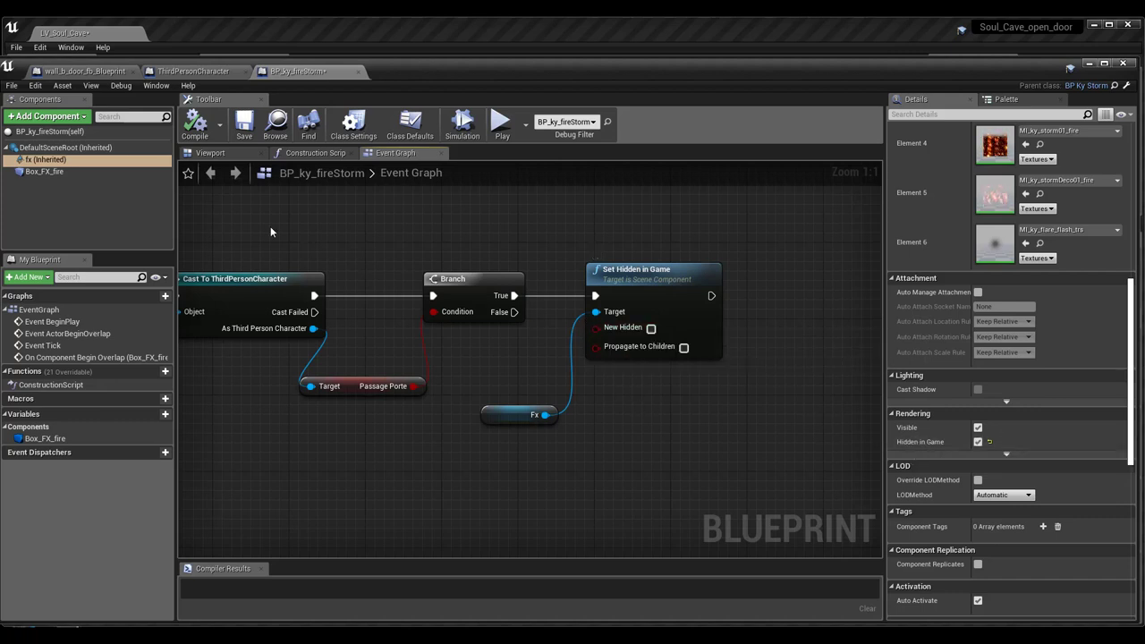
- Compile the BP_ky_fireStorm Blueprint and save it
{"action": "left_click", "coordinate": [195, 123]}
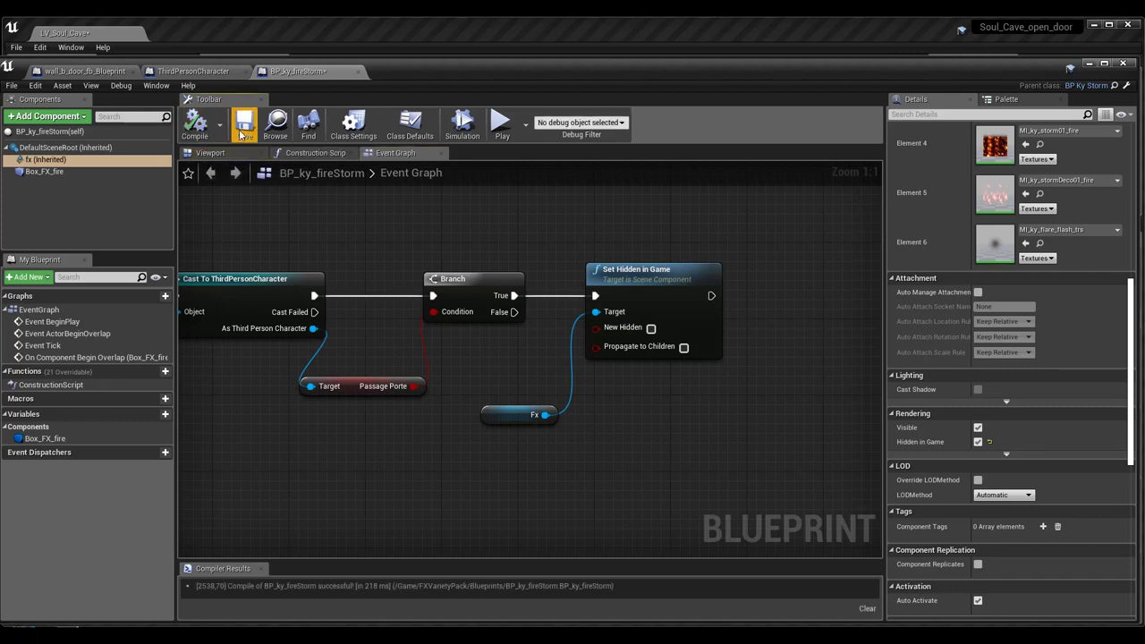
{"action": "left_click", "coordinate": [241, 132]}
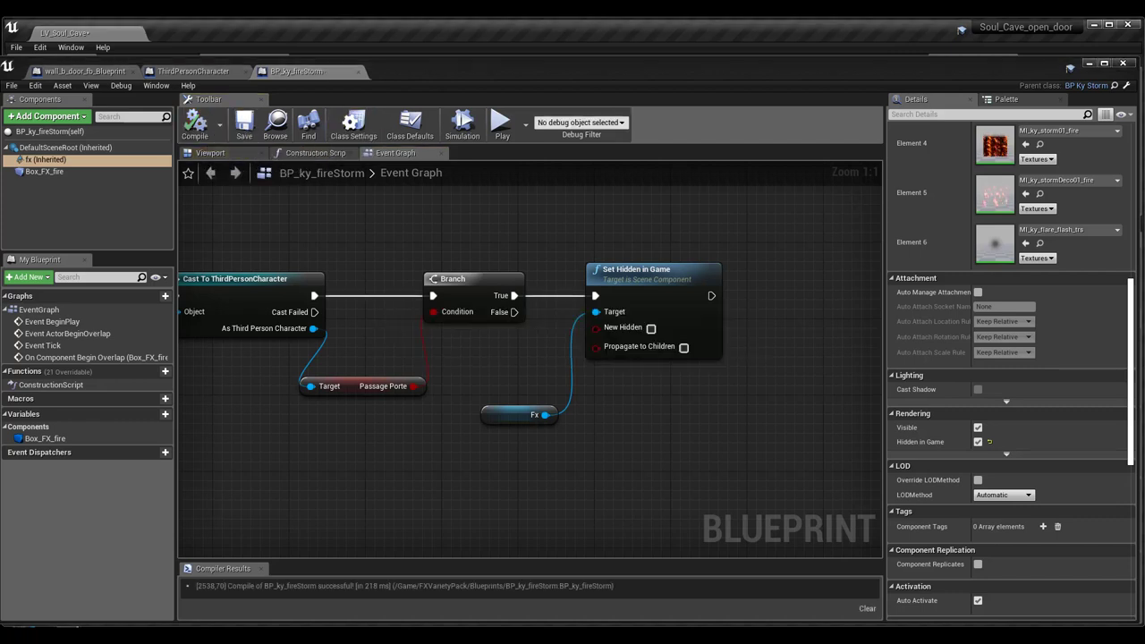